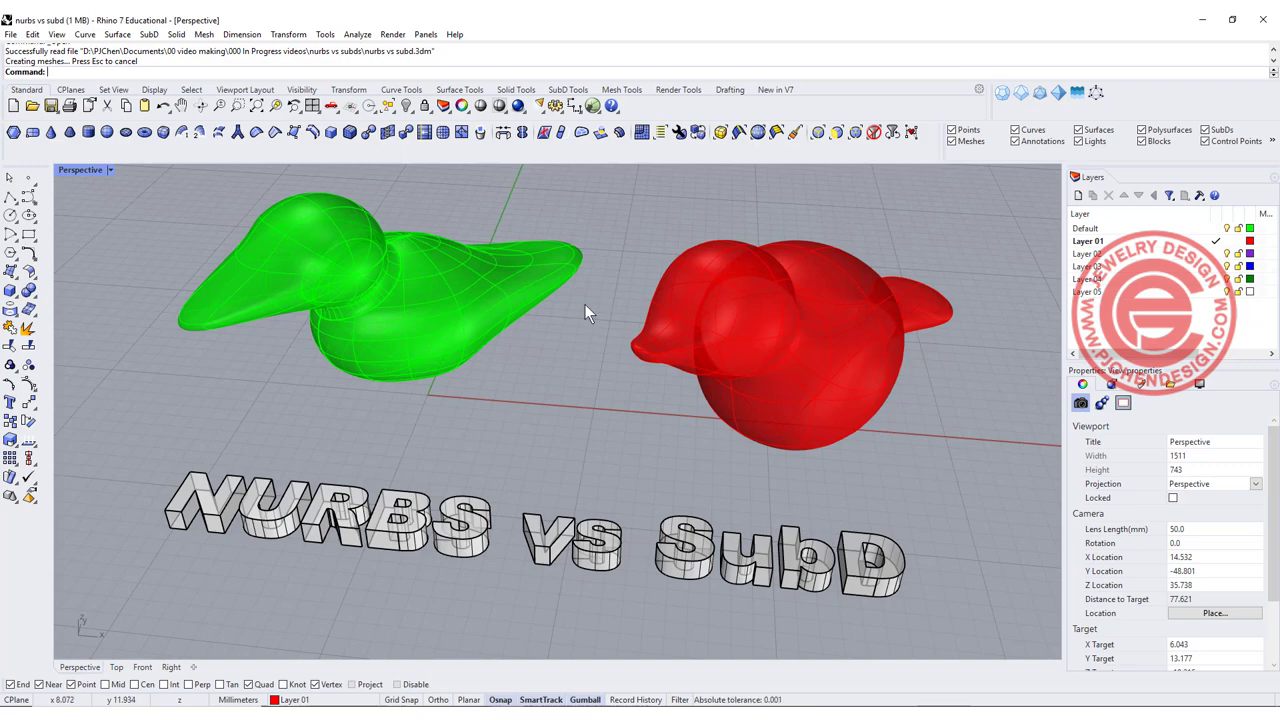
Orbit around the green NURBS and red SubD birds, selecting each to inspect it.
{"action": "right_click_drag", "start_coordinate": [585, 304], "coordinate": [603, 307]}
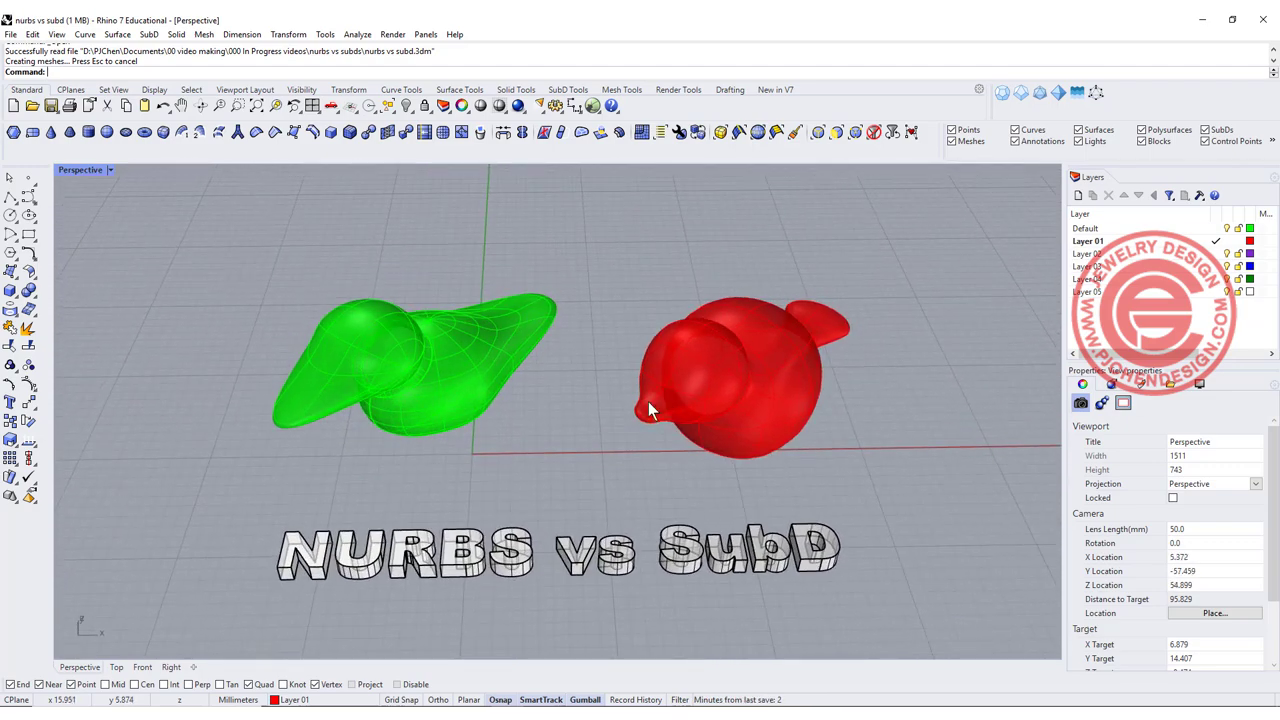
{"action": "left_click", "coordinate": [473, 401]}
{"action": "left_click", "coordinate": [512, 415]}
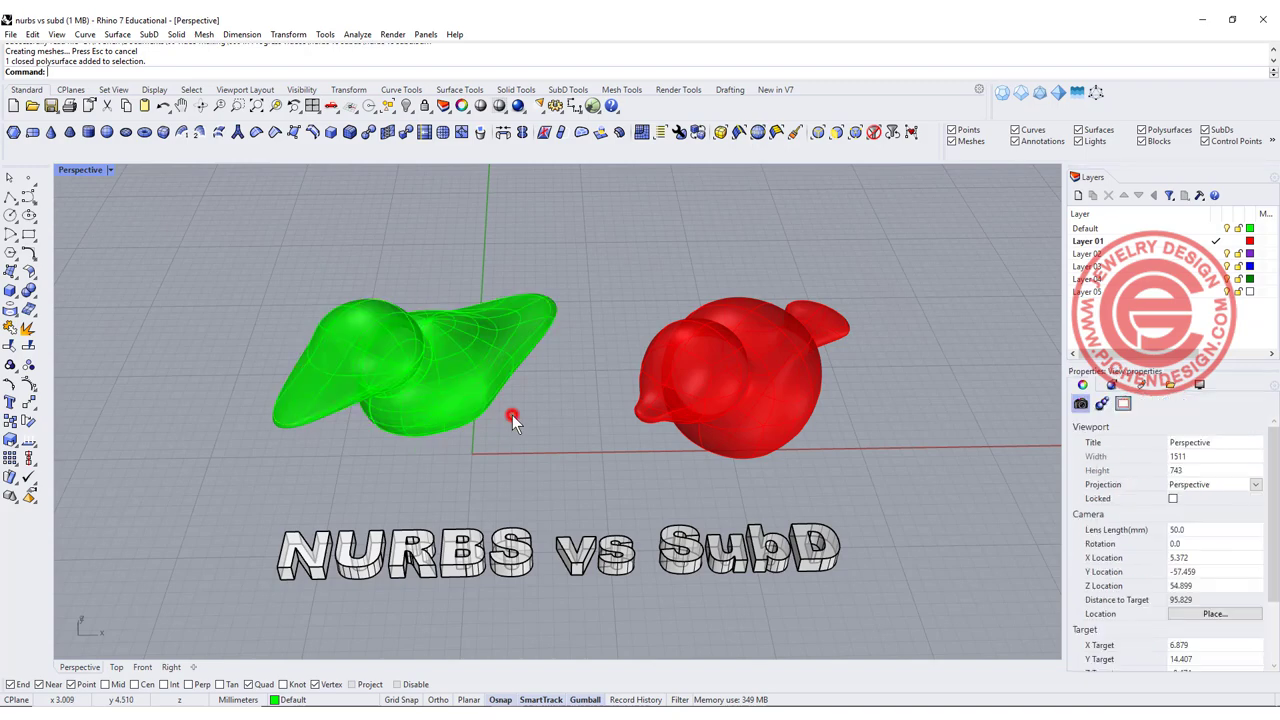
{"action": "right_click_drag", "start_coordinate": [512, 415], "coordinate": [543, 391]}
{"action": "left_click", "coordinate": [734, 389]}
{"action": "mouse_move", "coordinate": [614, 420]}
{"action": "right_mouse_down"}
{"action": "mouse_move", "coordinate": [700, 414]}
{"action": "mouse_move", "coordinate": [676, 417]}
{"action": "right_mouse_up"}
{"action": "left_click", "coordinate": [676, 417]}
{"action": "mouse_move", "coordinate": [586, 392]}
{"action": "right_mouse_down"}
{"action": "mouse_move", "coordinate": [557, 432]}
{"action": "mouse_move", "coordinate": [537, 379]}
{"action": "mouse_move", "coordinate": [580, 363]}
{"action": "mouse_move", "coordinate": [579, 383]}
{"action": "right_mouse_up"}
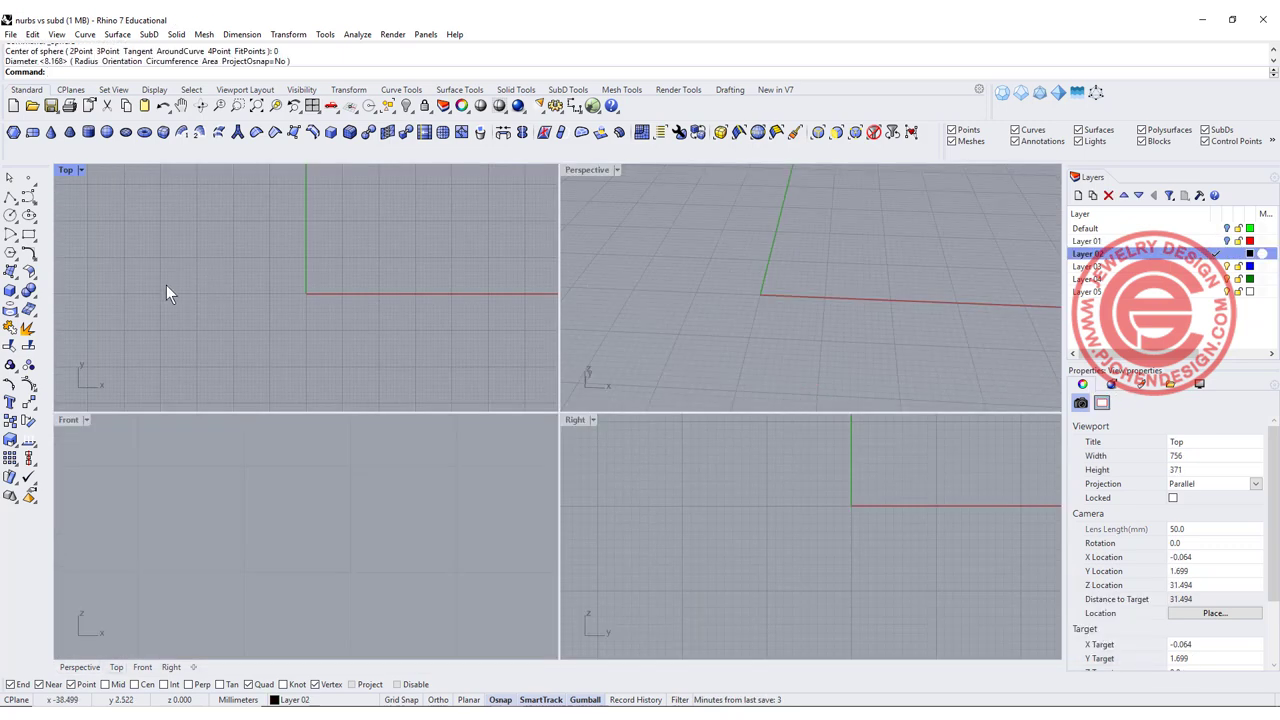
Create a sphere centred at the origin and maximize the Perspective view.
{"action": "left_click", "coordinate": [11, 294]}
{"action": "left_click", "coordinate": [66, 298]}
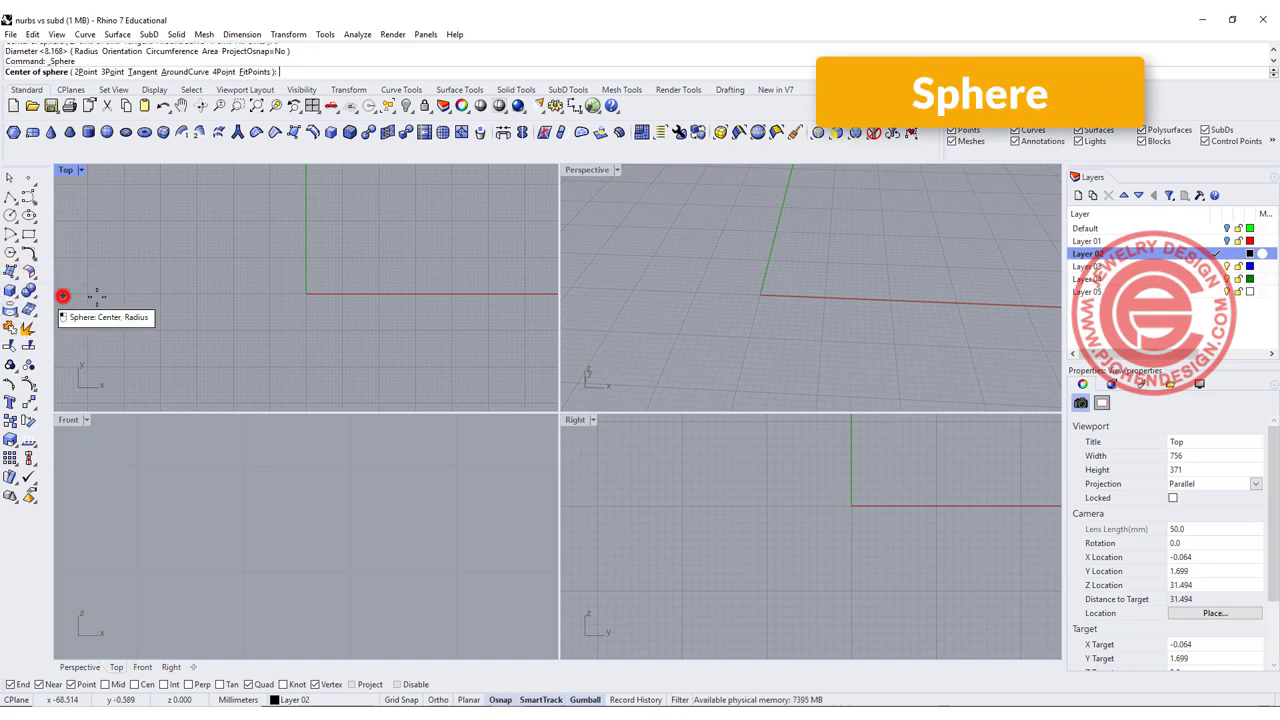
{"action": "left_click", "coordinate": [306, 293]}
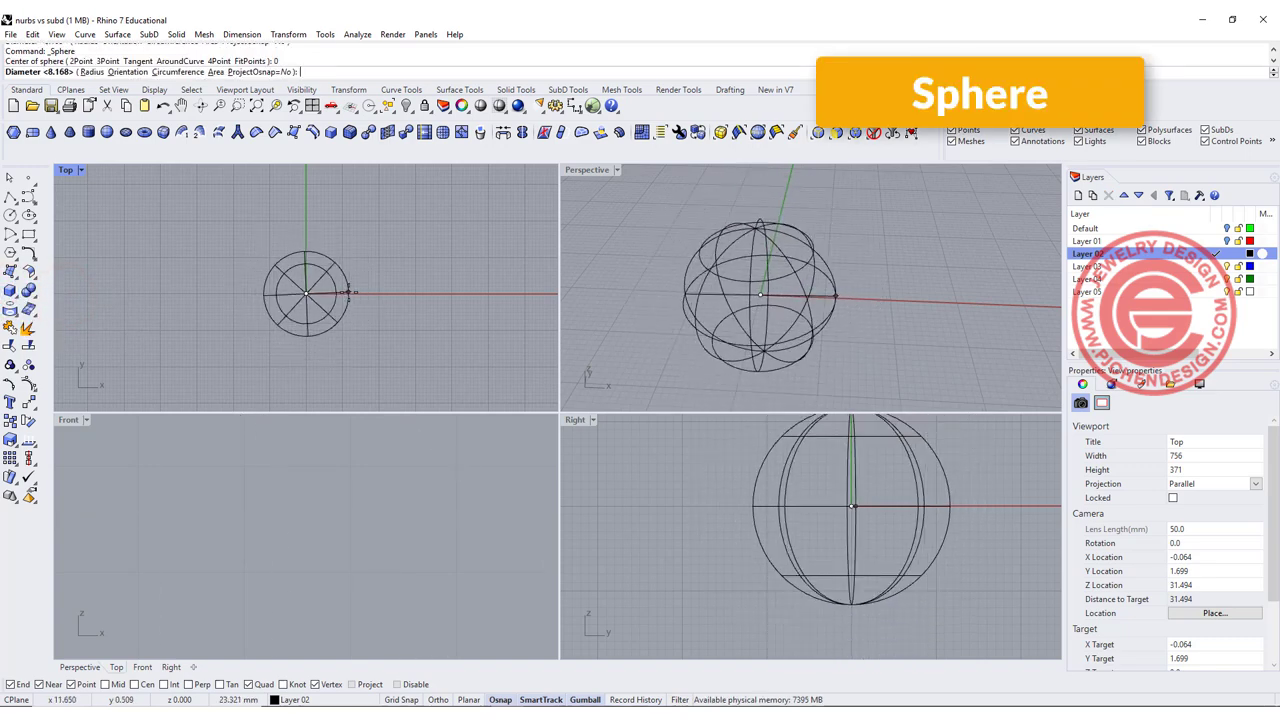
{"action": "left_click", "coordinate": [358, 293]}
{"action": "right_click_drag", "start_coordinate": [752, 284], "coordinate": [659, 260]}
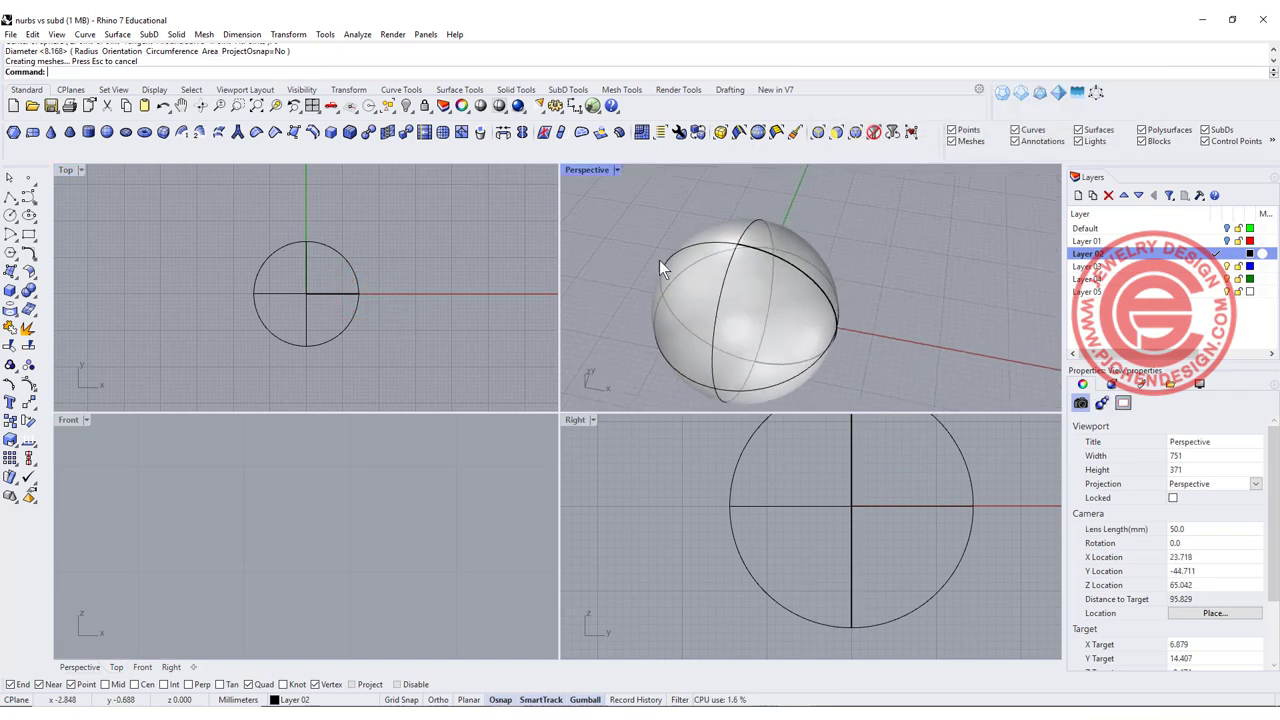
{"action": "double_click", "coordinate": [588, 170]}
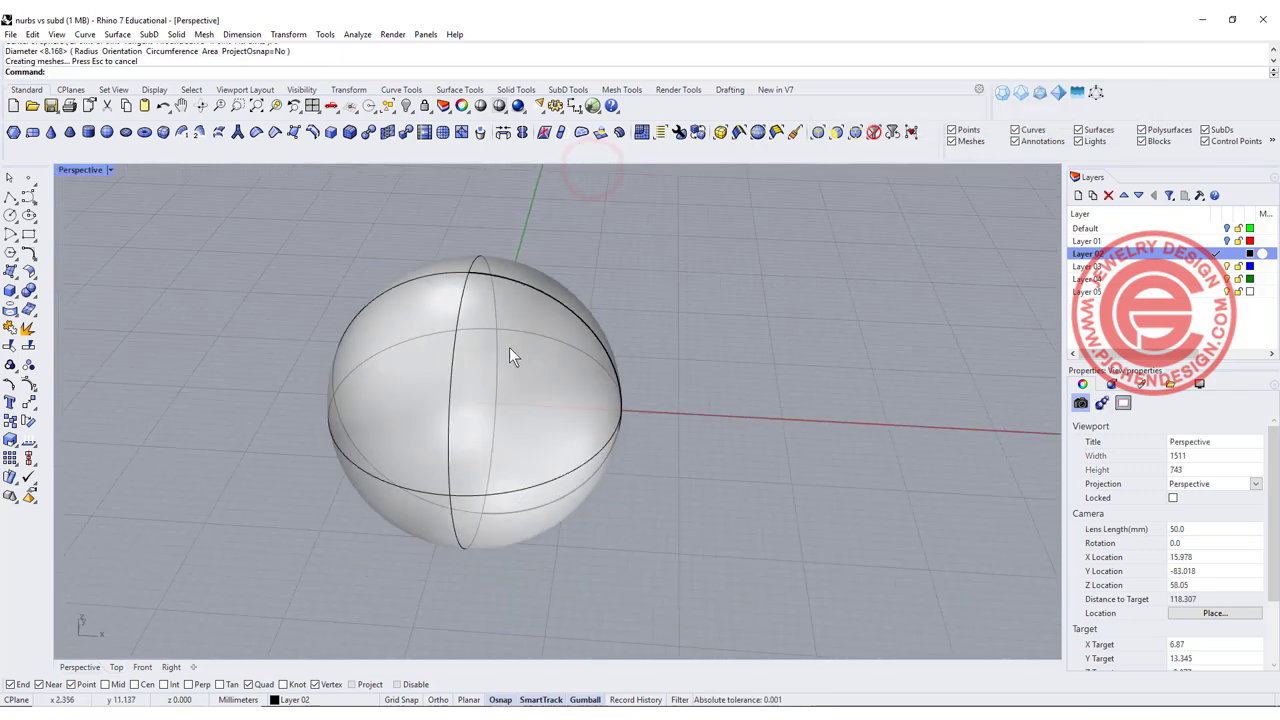
Show the sphere's control points and rebuild it with 12 points in U and V.
{"action": "left_click", "coordinate": [509, 347]}
{"action": "left_click", "coordinate": [28, 382]}
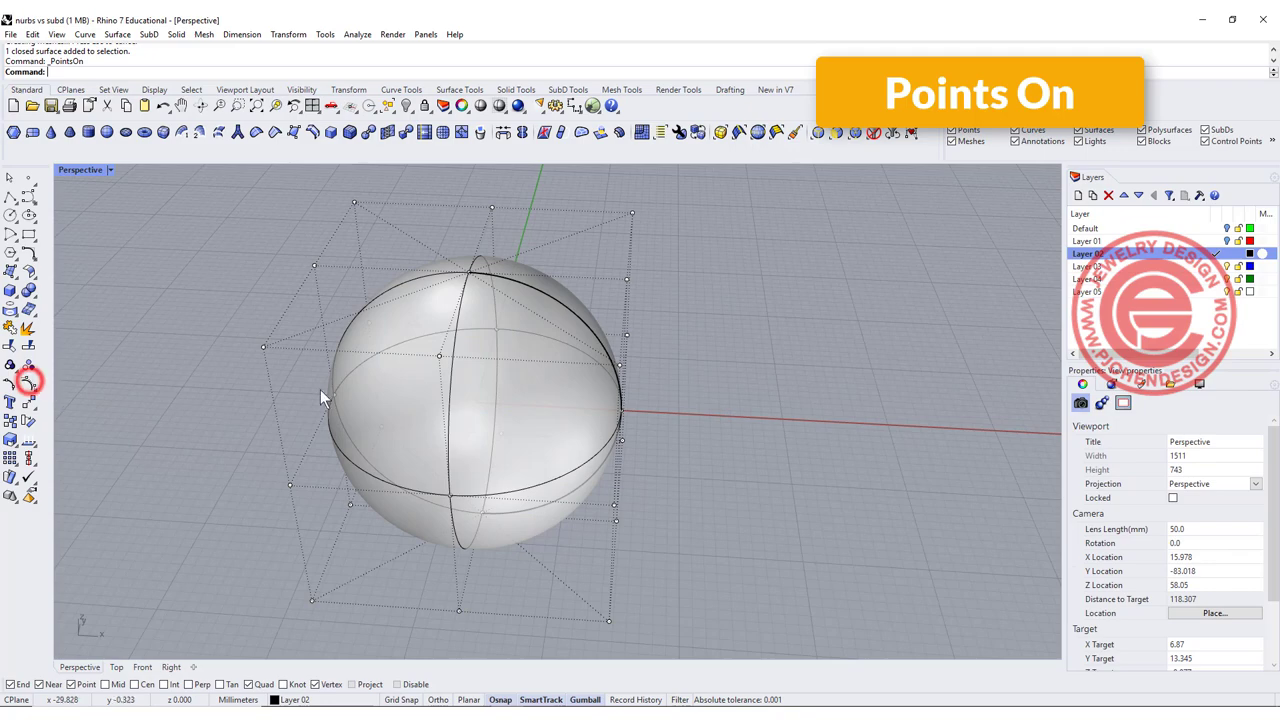
{"action": "right_click_drag", "start_coordinate": [320, 389], "coordinate": [553, 322]}
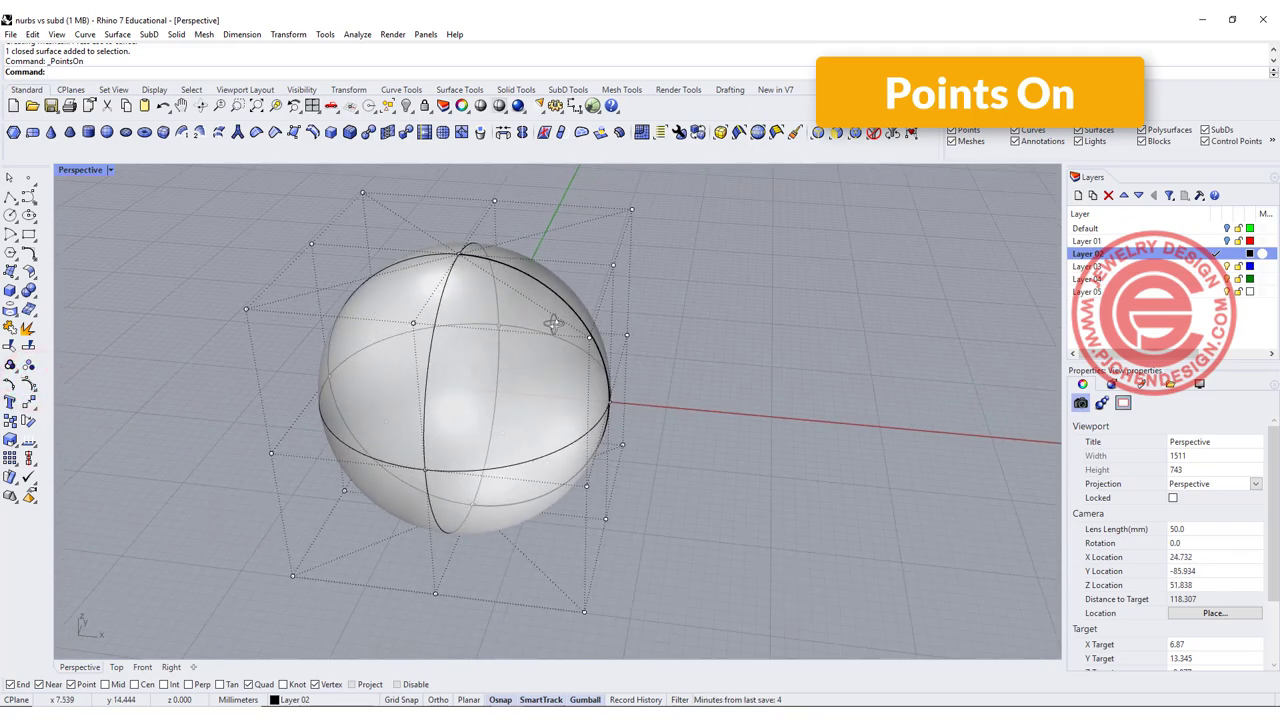
{"action": "left_click", "coordinate": [540, 372]}
{"action": "type", "text": "Rebuild"}
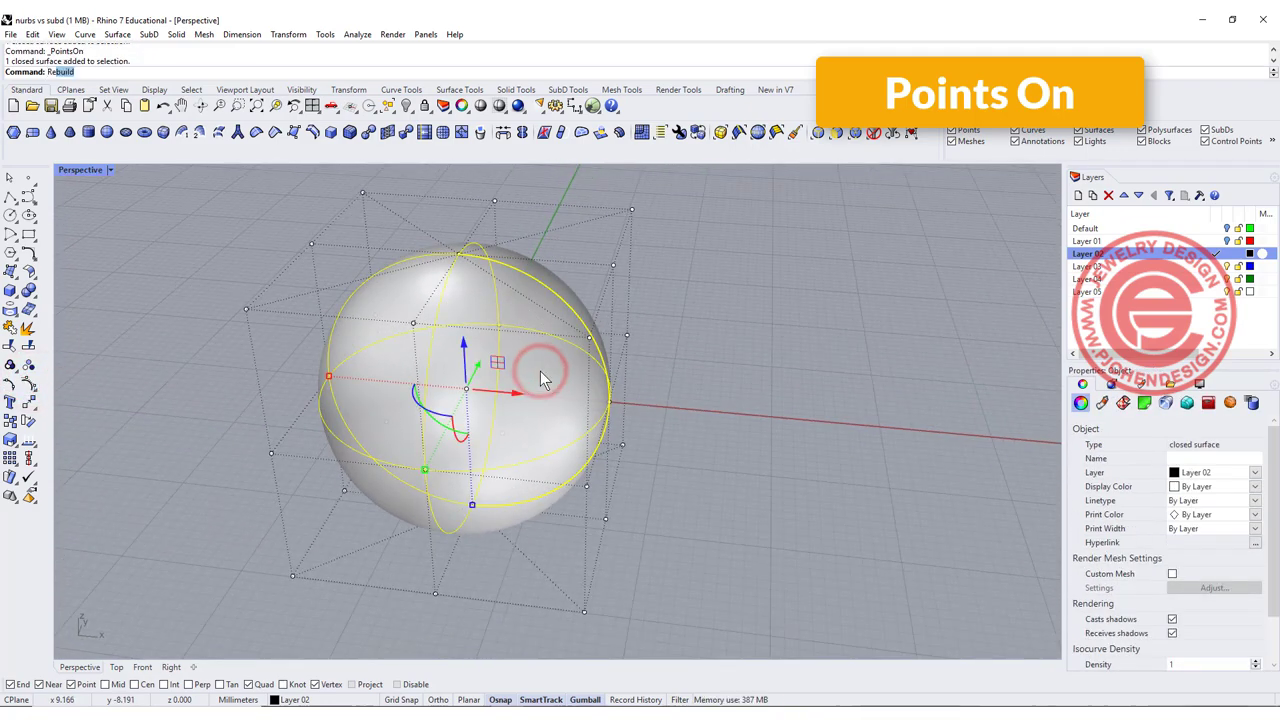
{"action": "key", "text": "Return"}
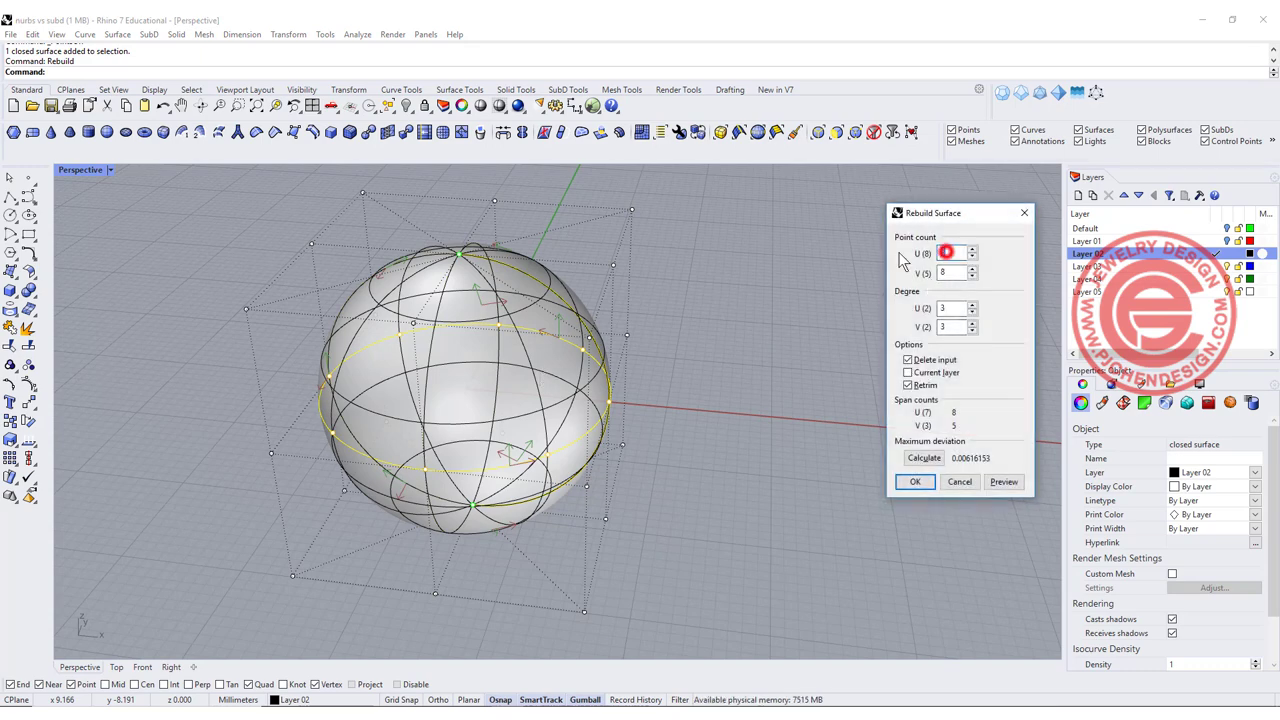
{"action": "type", "text": "12"}
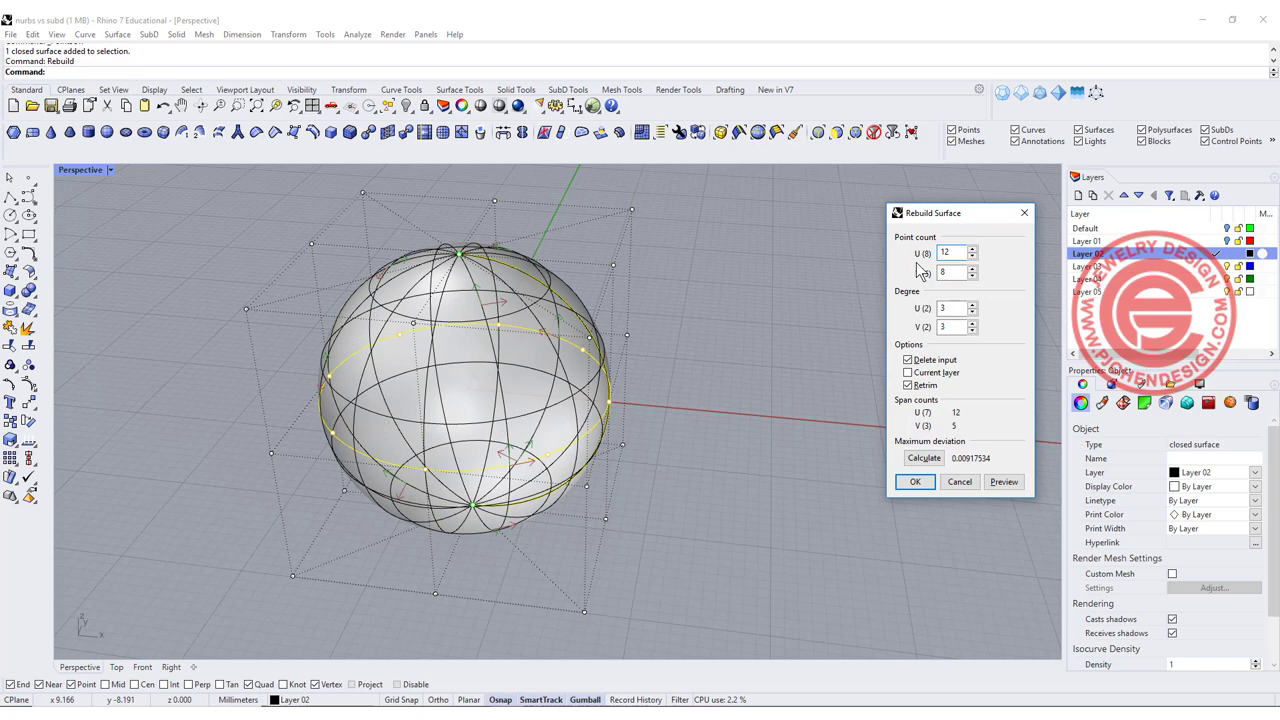
{"action": "type", "text": "12"}
{"action": "left_click", "coordinate": [947, 312]}
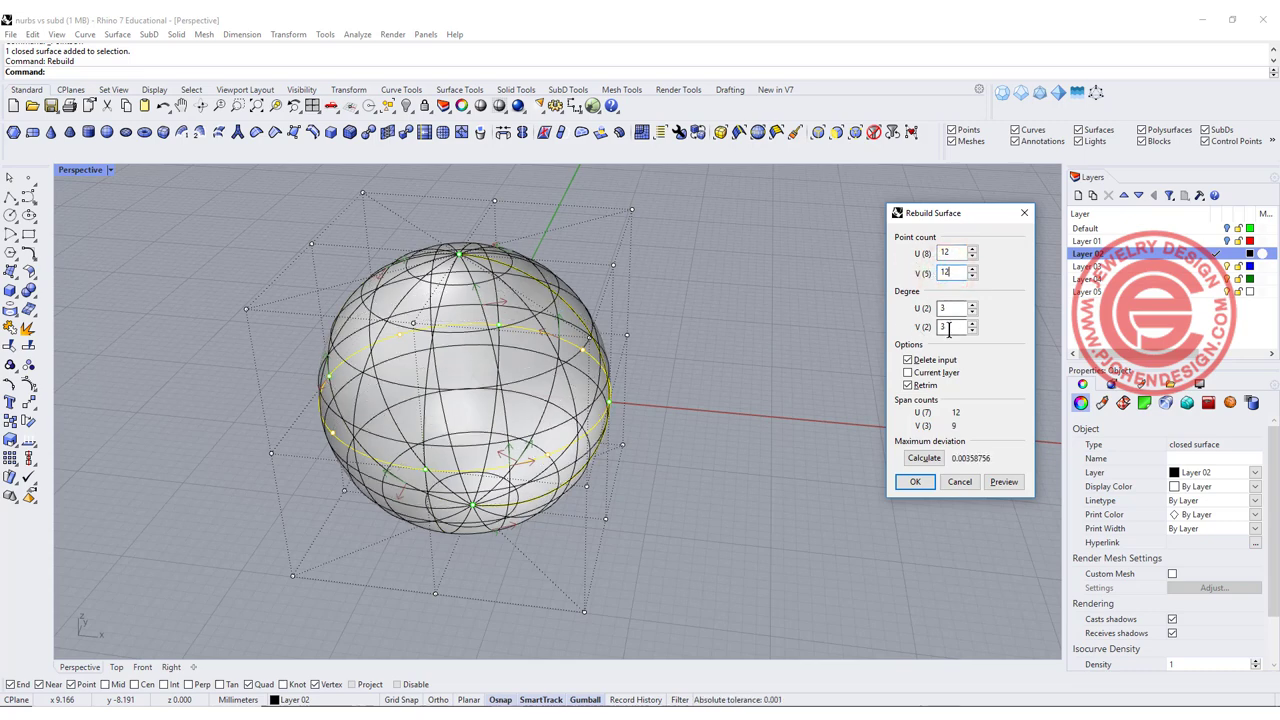
Confirm the 12×12 rebuild, then flatten the sphere's bottom control points and raise them slightly.
{"action": "left_click", "coordinate": [913, 482]}
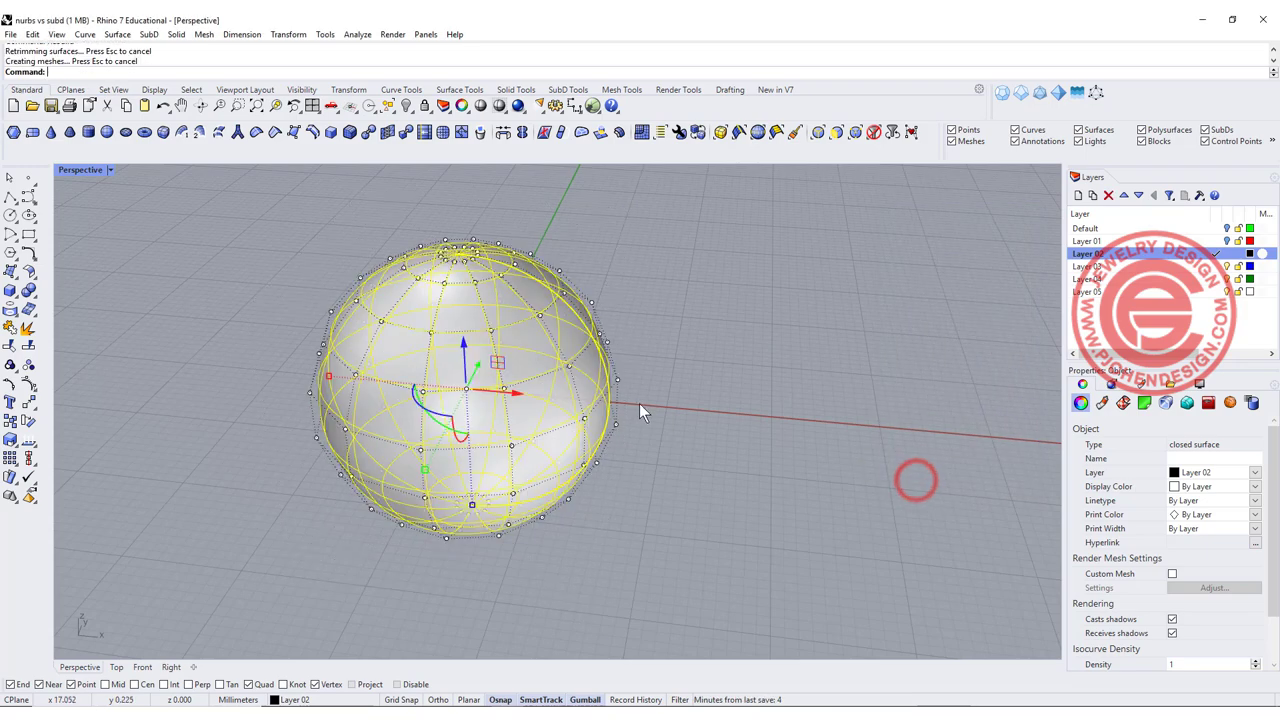
{"action": "mouse_move", "coordinate": [640, 405]}
{"action": "right_mouse_down"}
{"action": "mouse_move", "coordinate": [687, 385]}
{"action": "mouse_move", "coordinate": [677, 391]}
{"action": "right_mouse_up"}
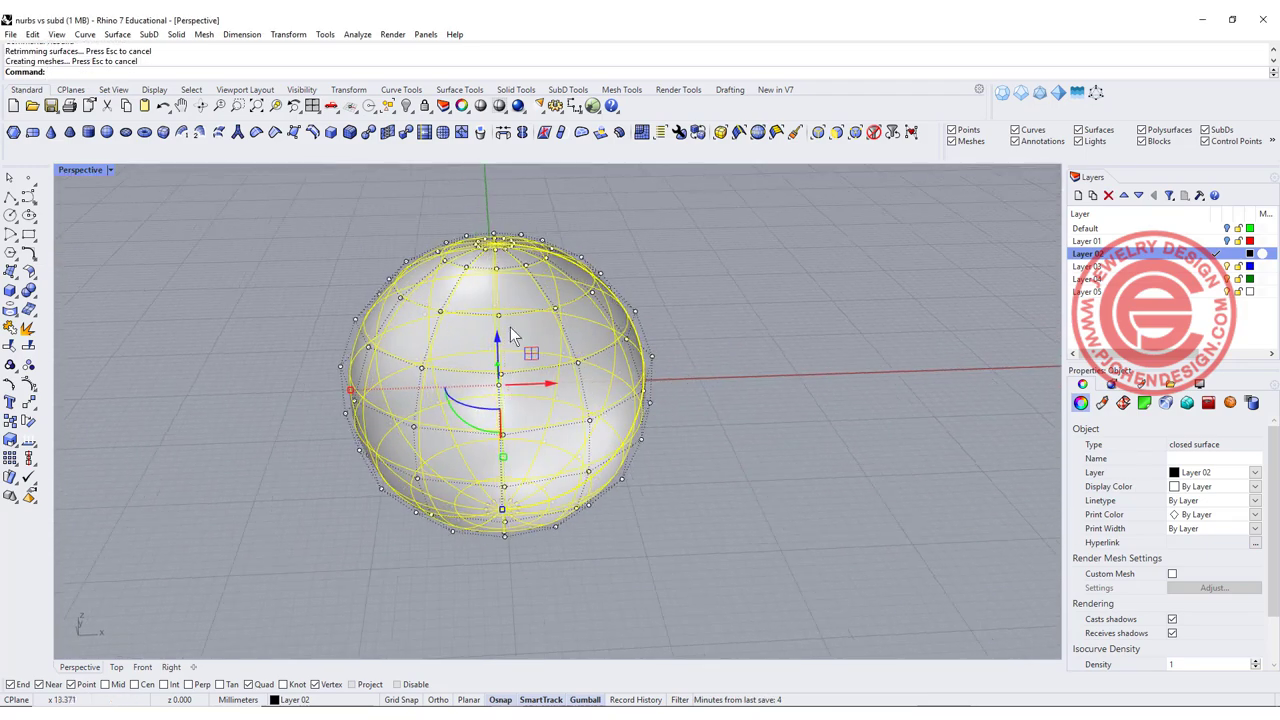
{"action": "double_click", "coordinate": [86, 172]}
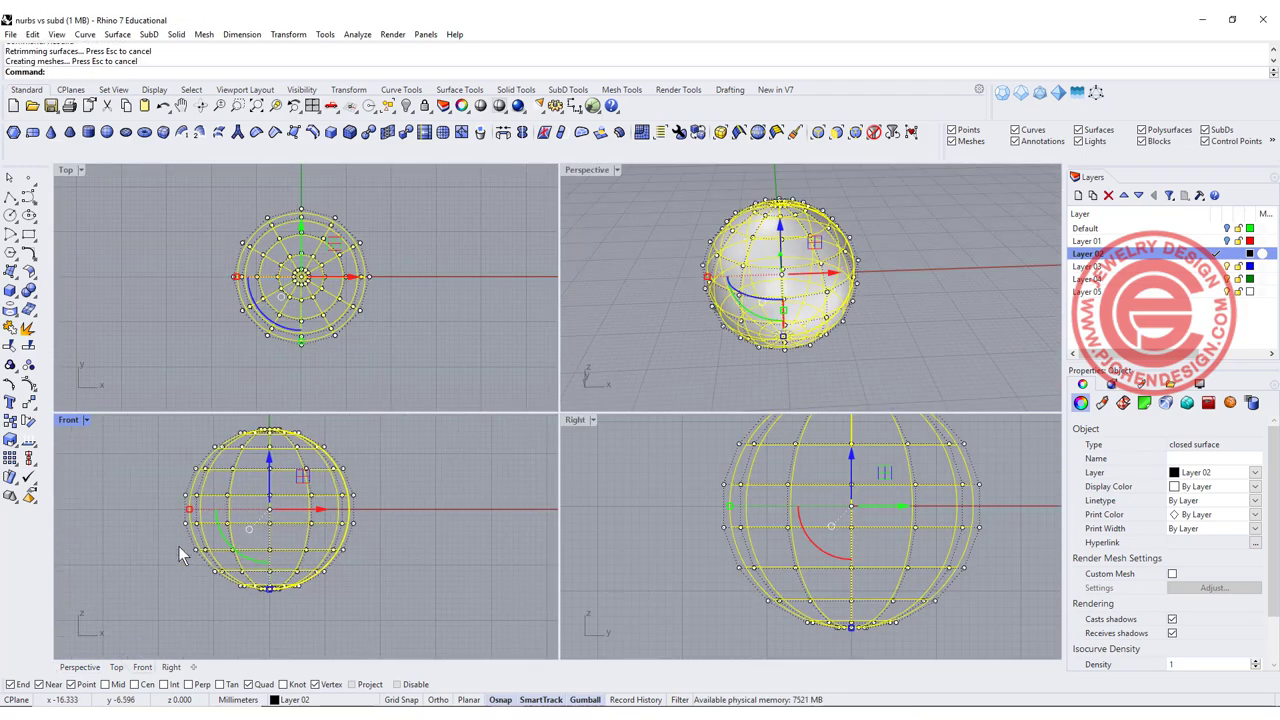
{"action": "left_click_drag", "start_coordinate": [177, 545], "coordinate": [382, 592]}
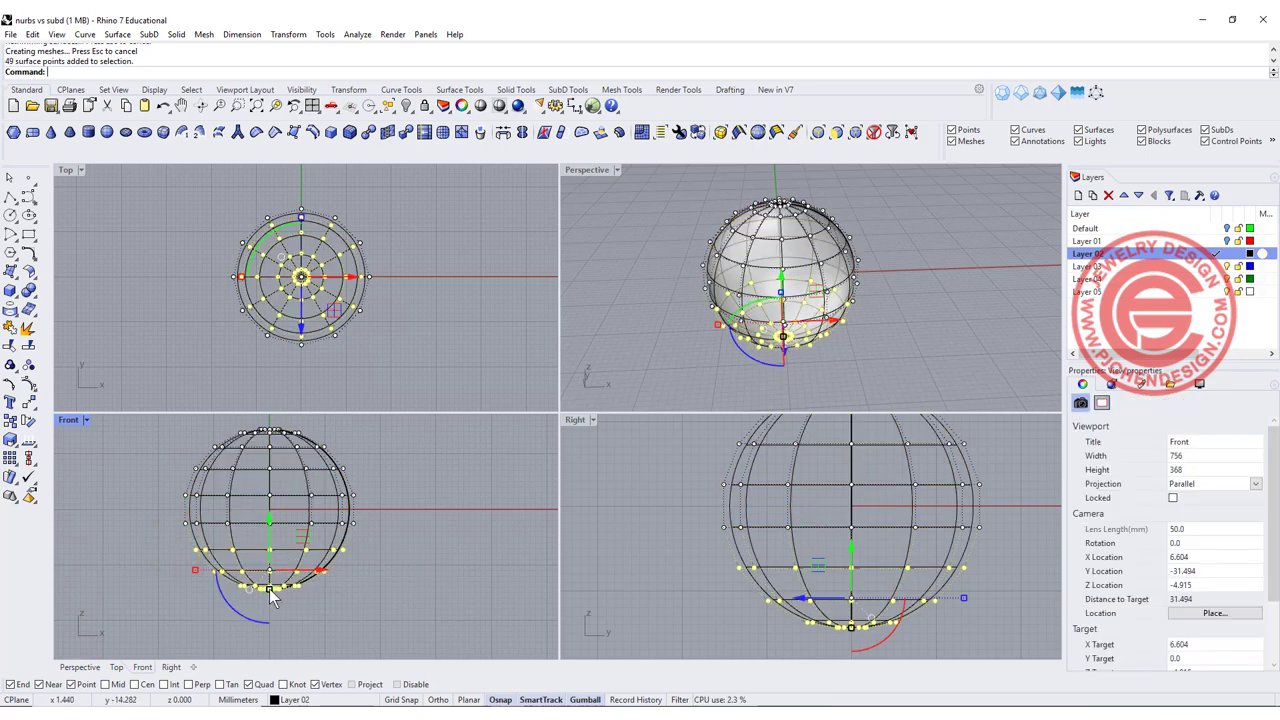
{"action": "left_click_drag", "start_coordinate": [270, 588], "coordinate": [268, 587]}
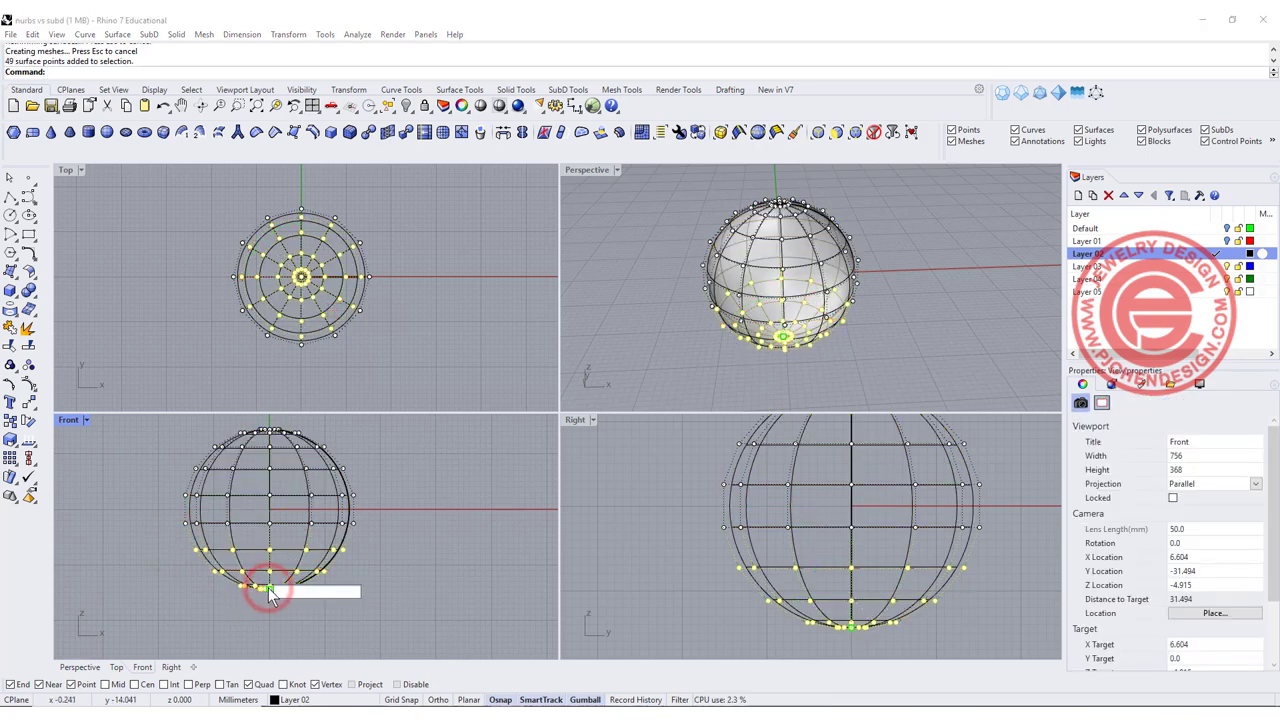
{"action": "type", "text": "0"}
{"action": "key", "text": "Return"}
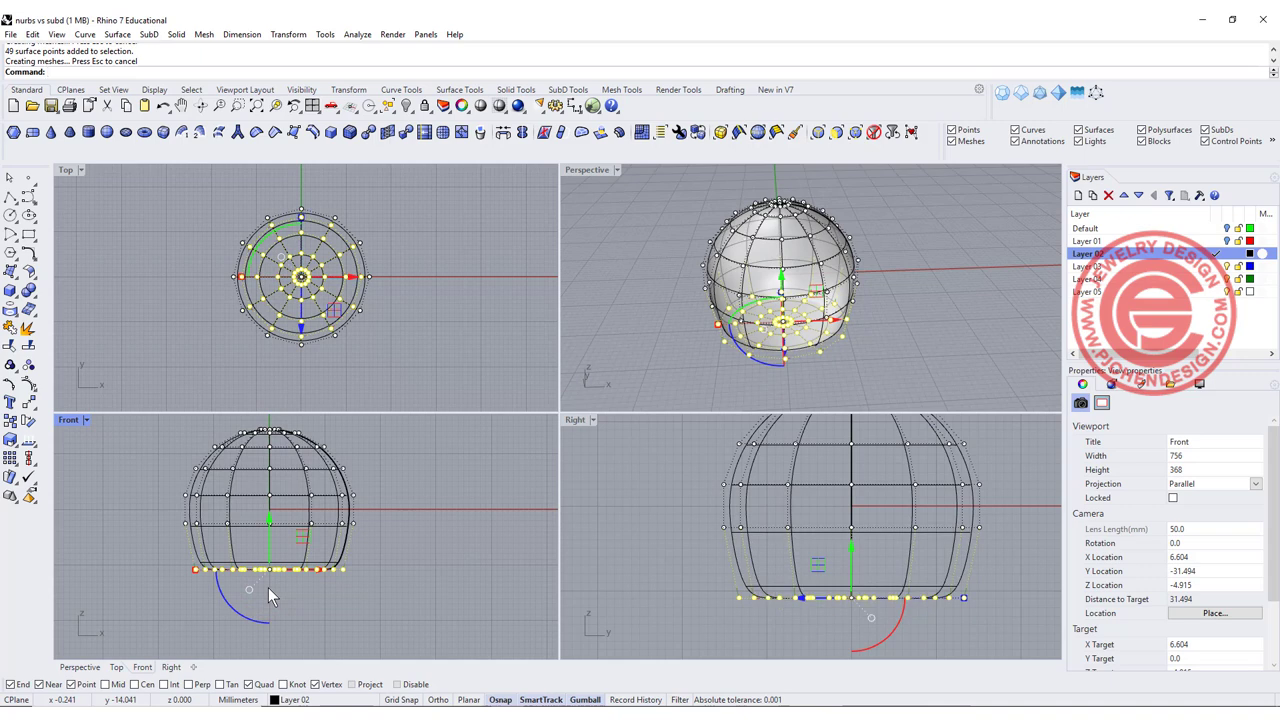
{"action": "left_click_drag", "start_coordinate": [268, 518], "coordinate": [268, 498]}
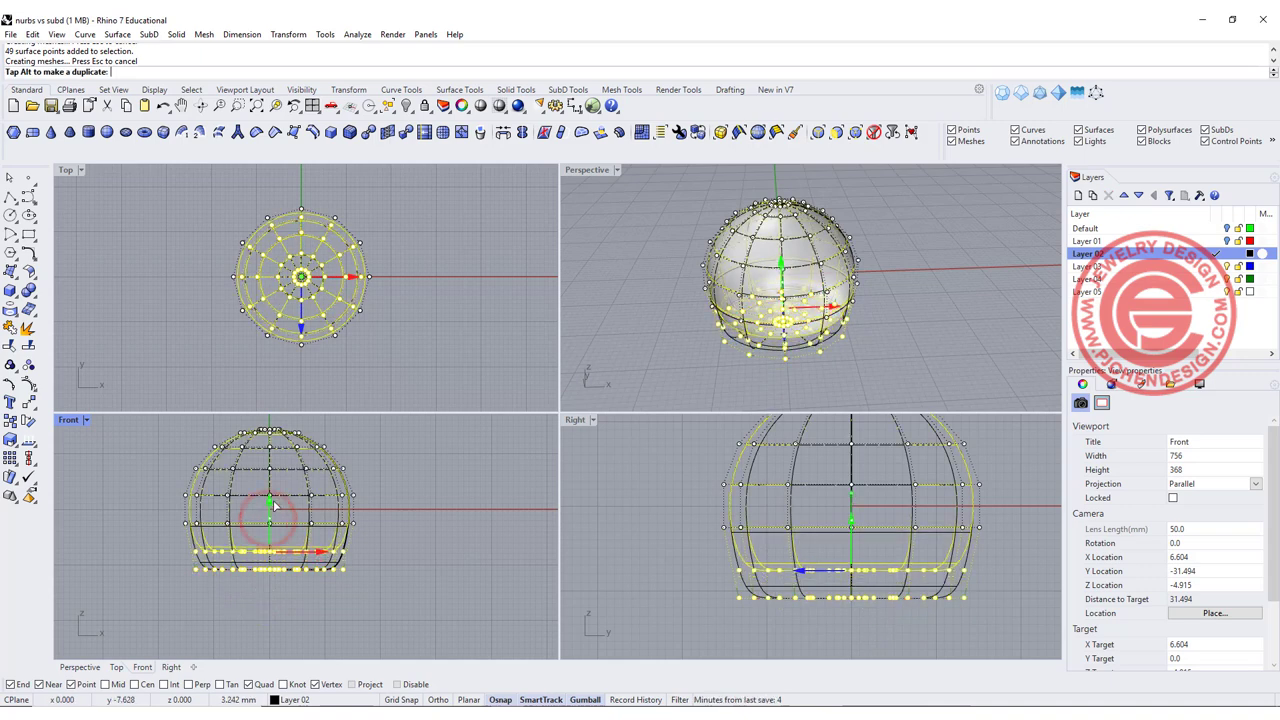
{"action": "left_click", "coordinate": [460, 558]}
Squash the sphere along Y into an oval dome with the gumball.
{"action": "scroll", "coordinate": [390, 295], "scroll_direction": "up", "scroll_amount": 3}
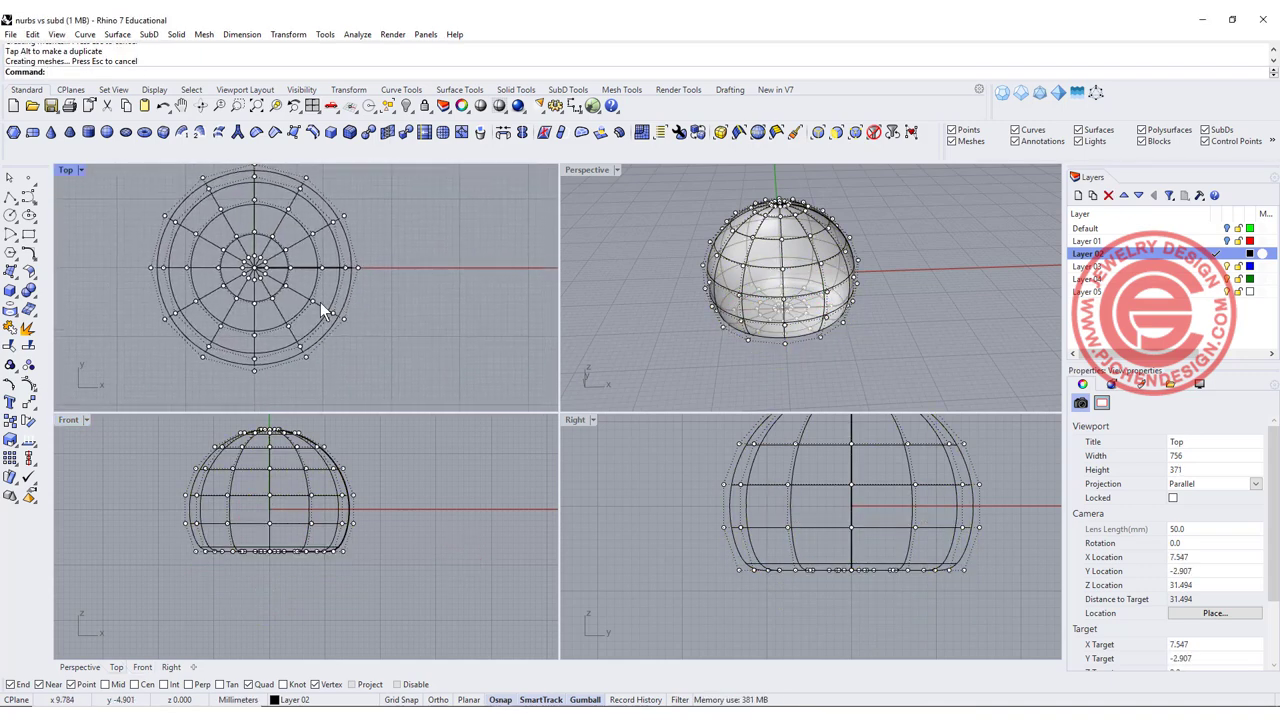
{"action": "left_click", "coordinate": [320, 312]}
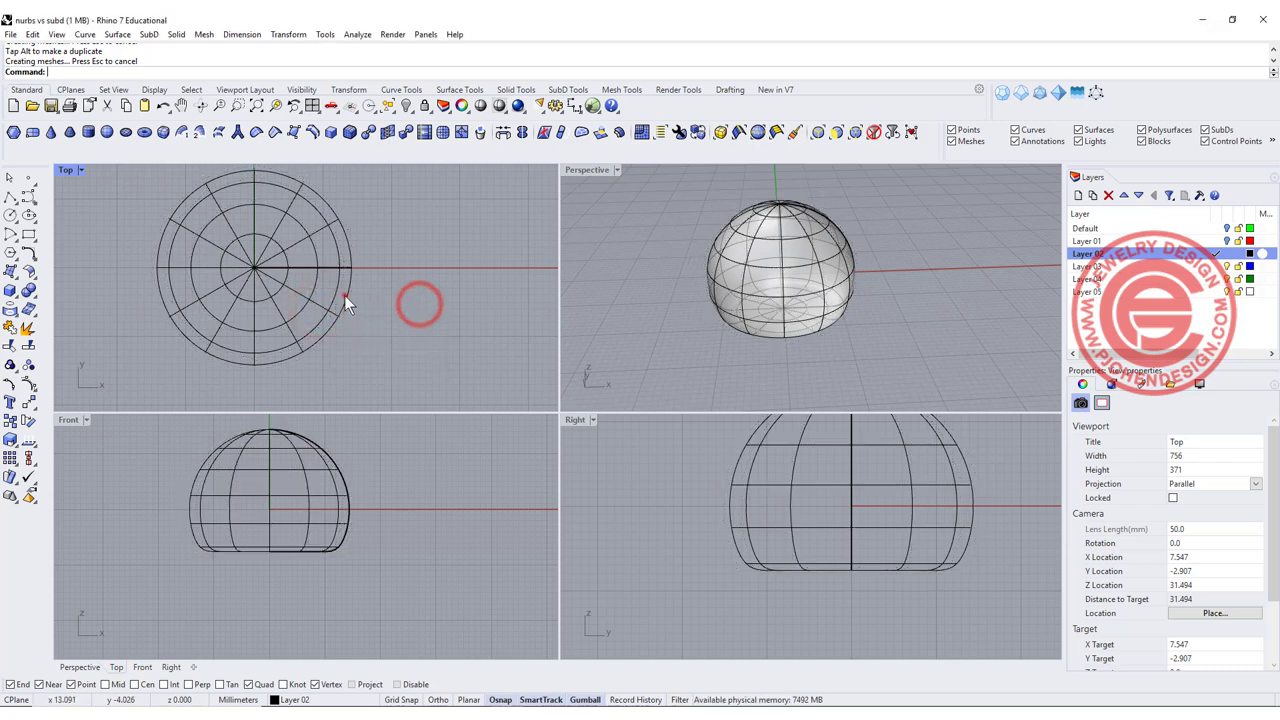
{"action": "left_click", "coordinate": [344, 295]}
{"action": "left_click_drag", "start_coordinate": [254, 365], "coordinate": [263, 336]}
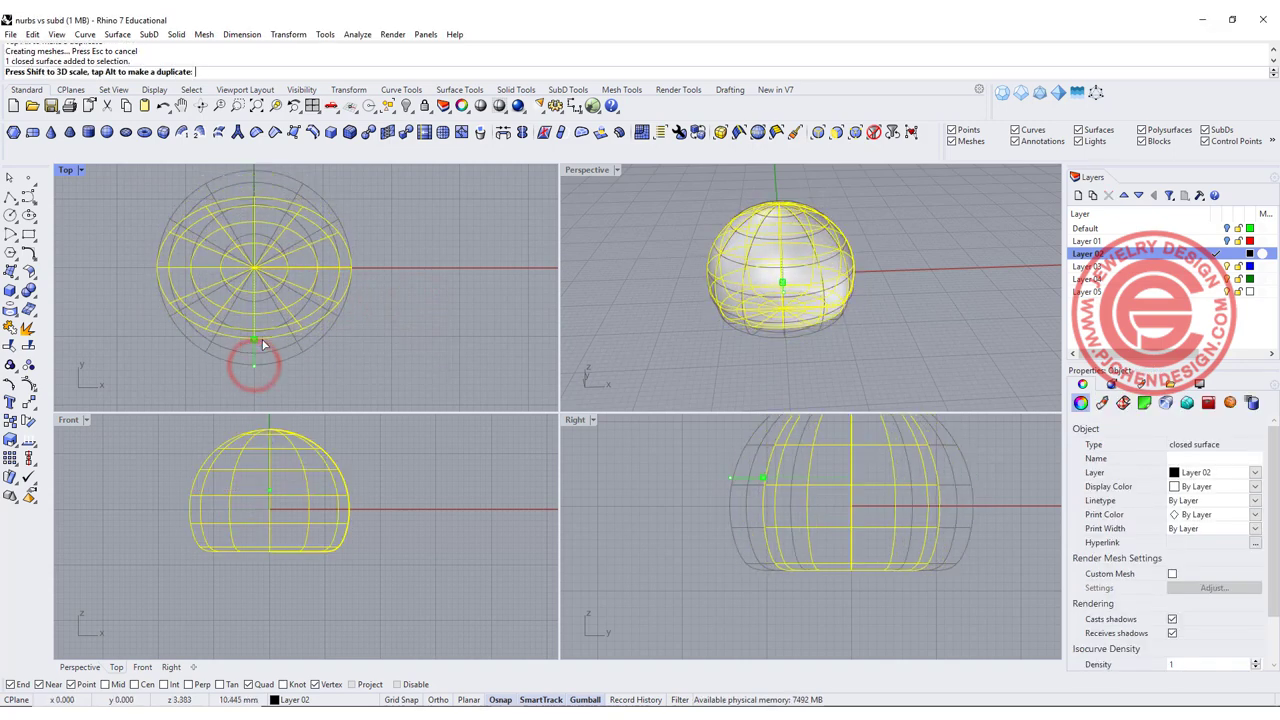
{"action": "scroll", "coordinate": [290, 490], "scroll_direction": "up", "scroll_amount": 2}
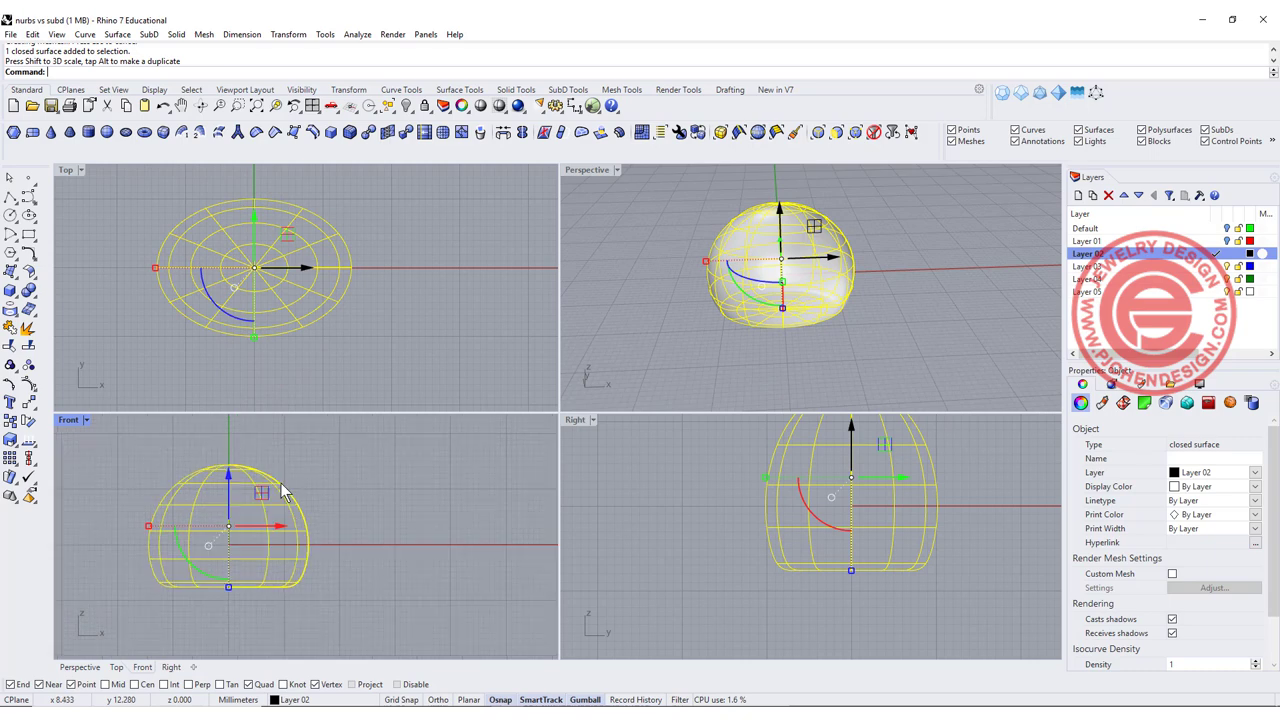
{"action": "left_click", "coordinate": [332, 493]}
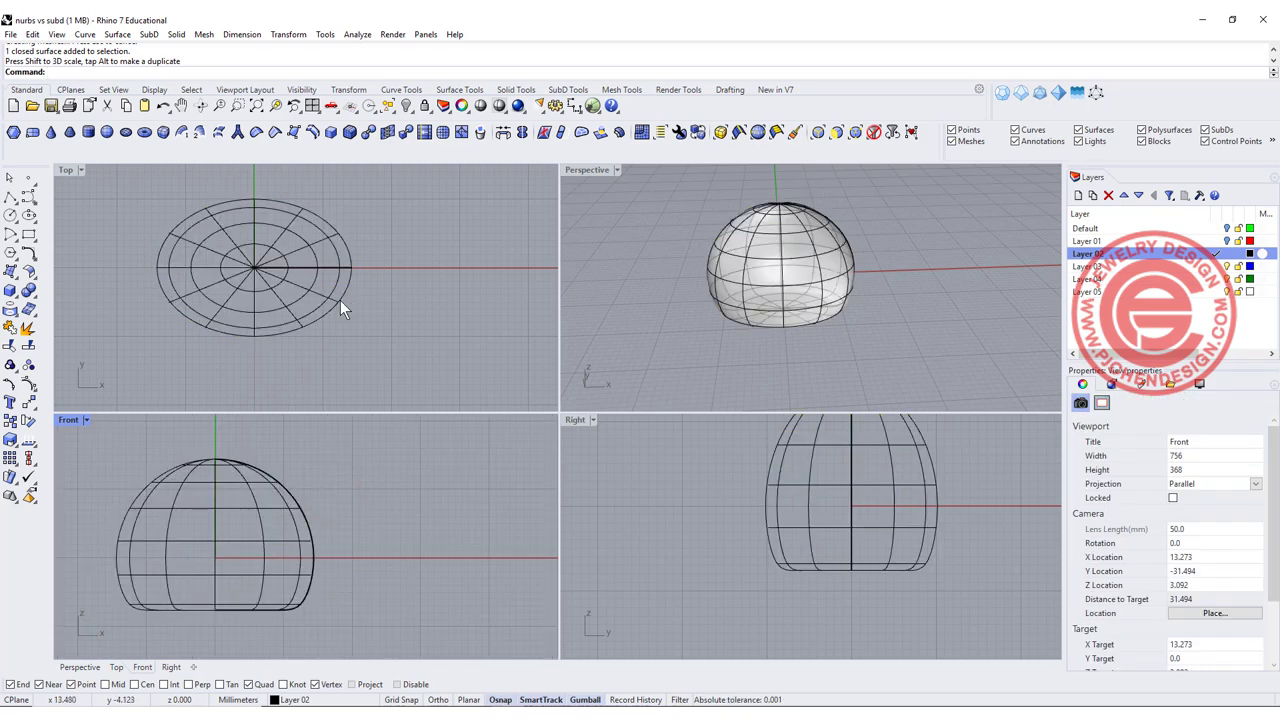
Show the body's control points and stretch its narrow end out to the left.
{"action": "left_click", "coordinate": [34, 384]}
{"action": "left_click", "coordinate": [177, 314]}
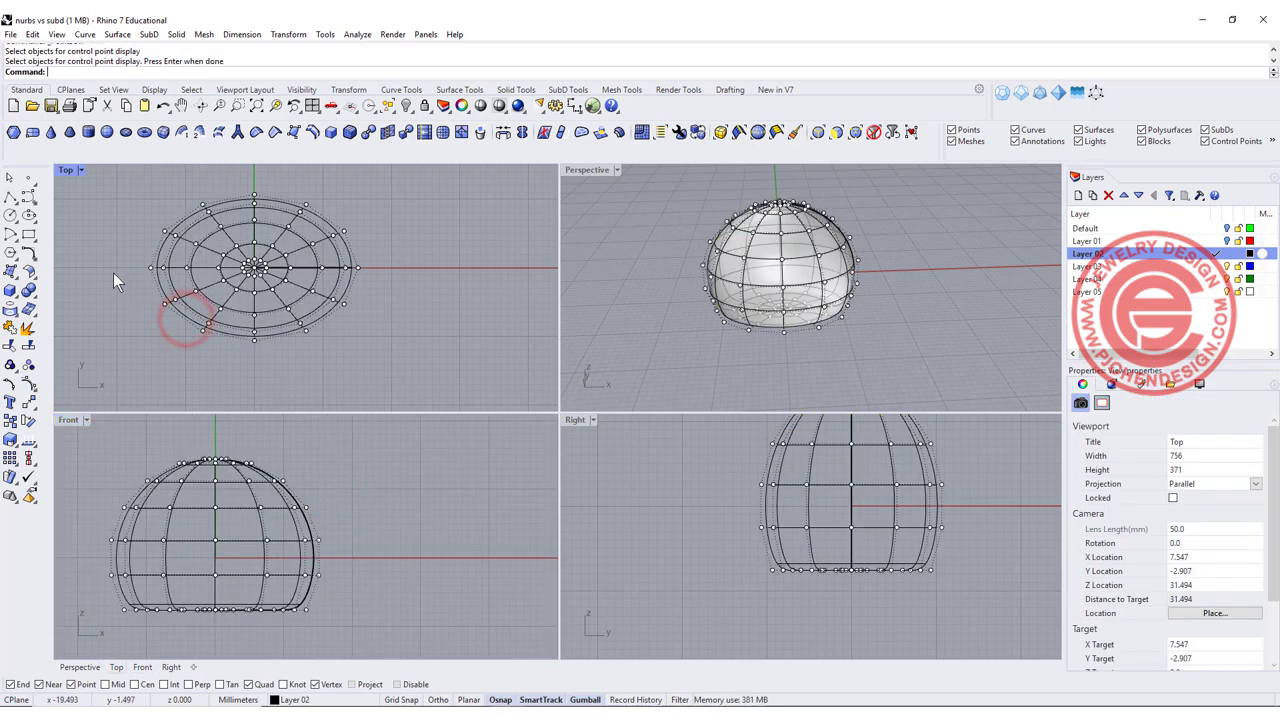
{"action": "scroll", "coordinate": [200, 270], "scroll_direction": "up", "scroll_amount": 3}
{"action": "key", "text": "Return"}
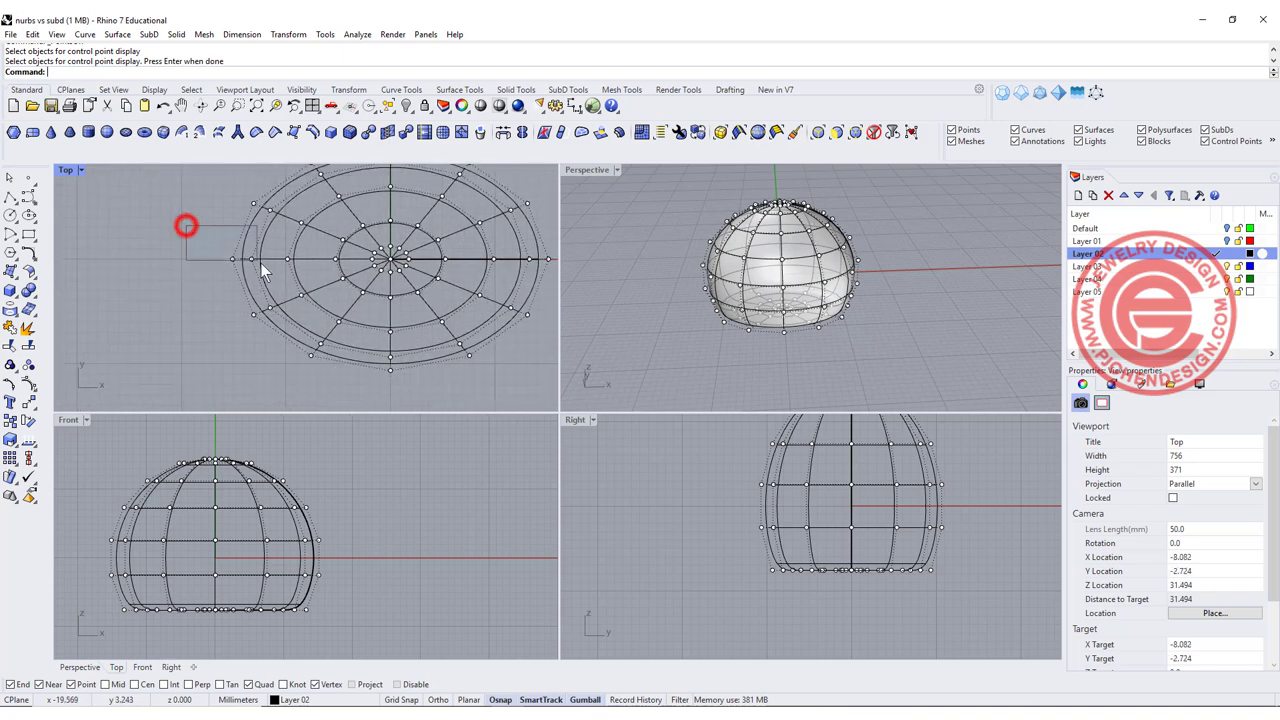
{"action": "left_click_drag", "start_coordinate": [260, 262], "coordinate": [222, 262]}
{"action": "left_click_drag", "start_coordinate": [139, 203], "coordinate": [278, 337]}
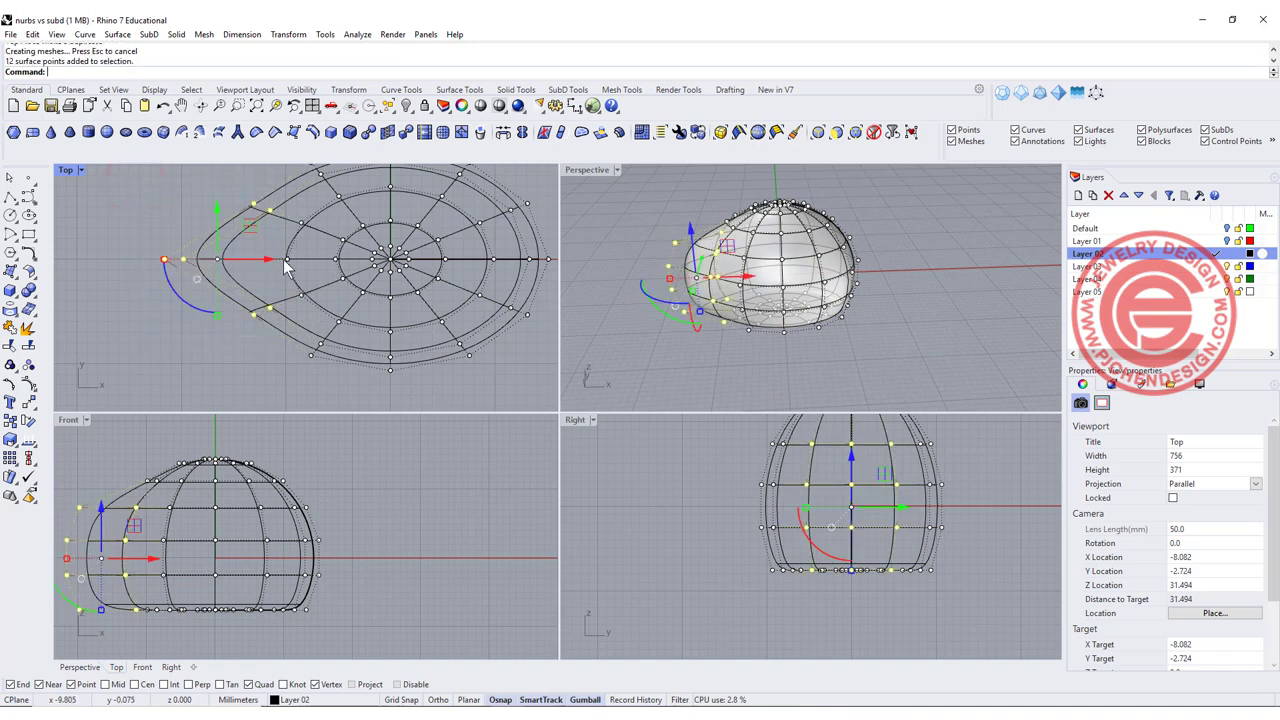
{"action": "left_click_drag", "start_coordinate": [270, 263], "coordinate": [184, 263]}
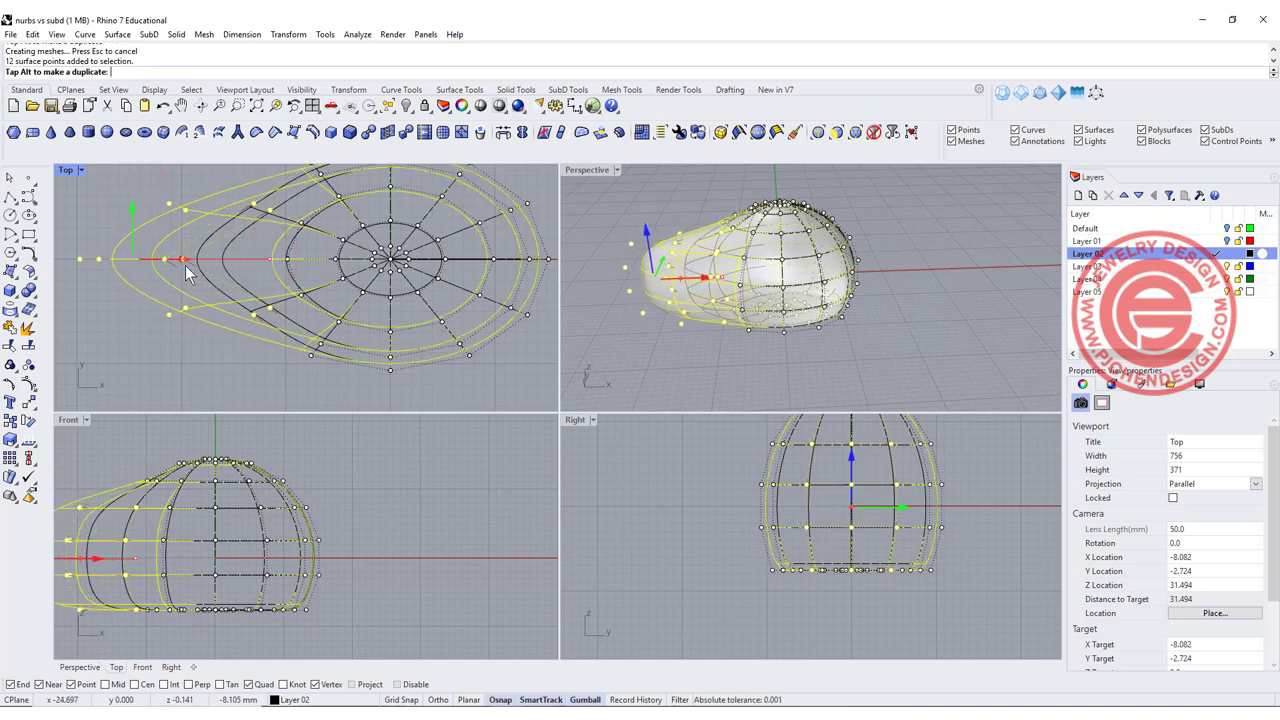
Lift the tip control points upward into a tapered point.
{"action": "scroll", "coordinate": [185, 555], "scroll_direction": "down", "scroll_amount": 2}
{"action": "scroll", "coordinate": [185, 555], "scroll_direction": "up", "scroll_amount": 3}
{"action": "scroll", "coordinate": [230, 510], "scroll_direction": "up", "scroll_amount": 1}
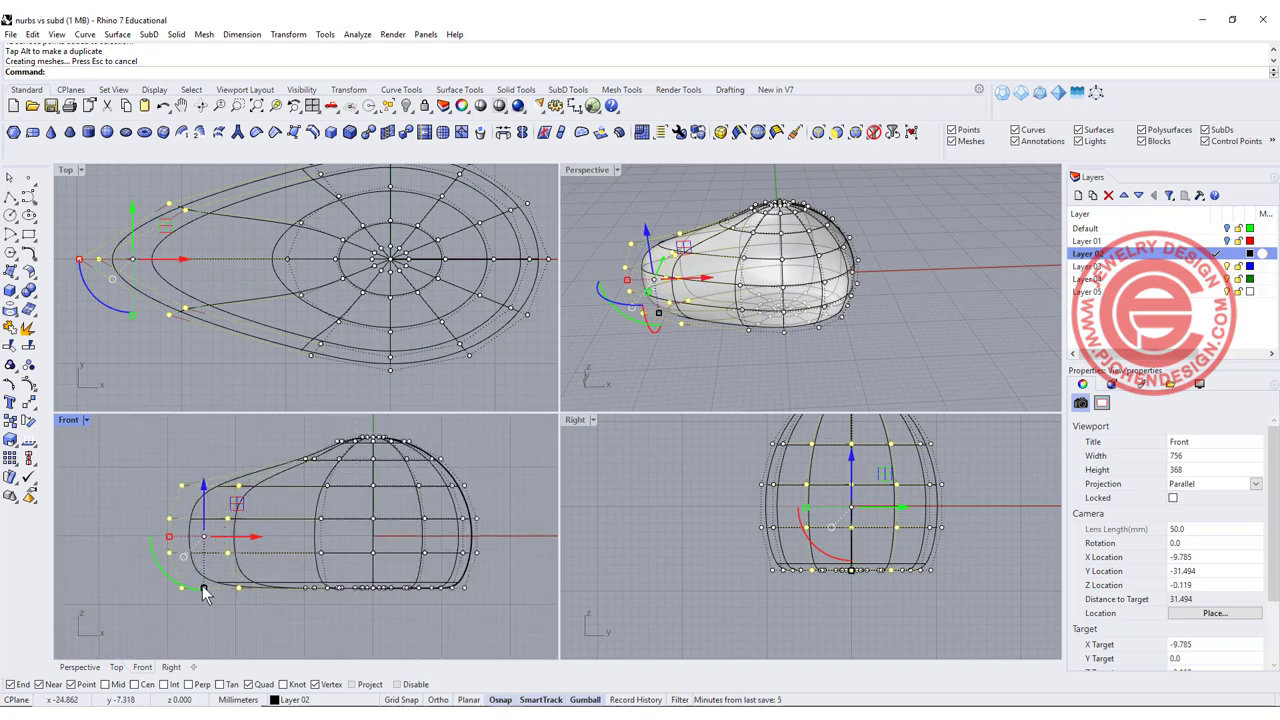
{"action": "left_click_drag", "start_coordinate": [203, 590], "coordinate": [203, 557]}
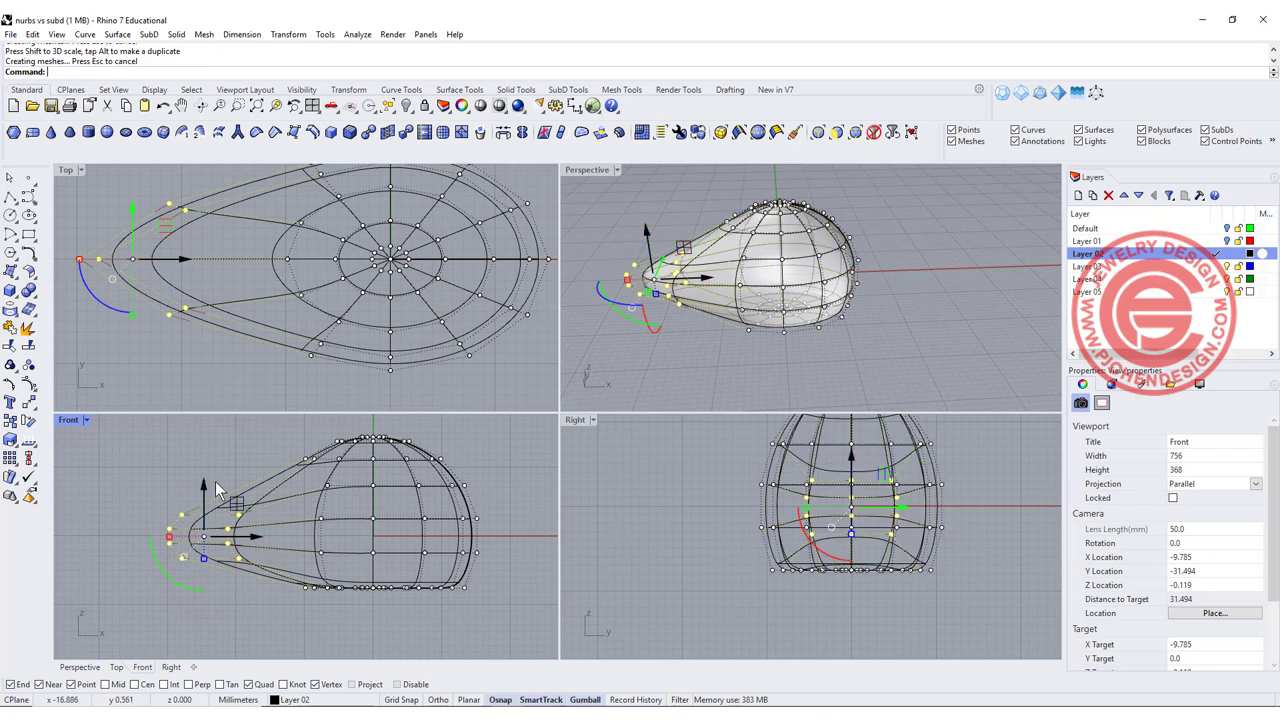
{"action": "left_click_drag", "start_coordinate": [203, 483], "coordinate": [203, 436]}
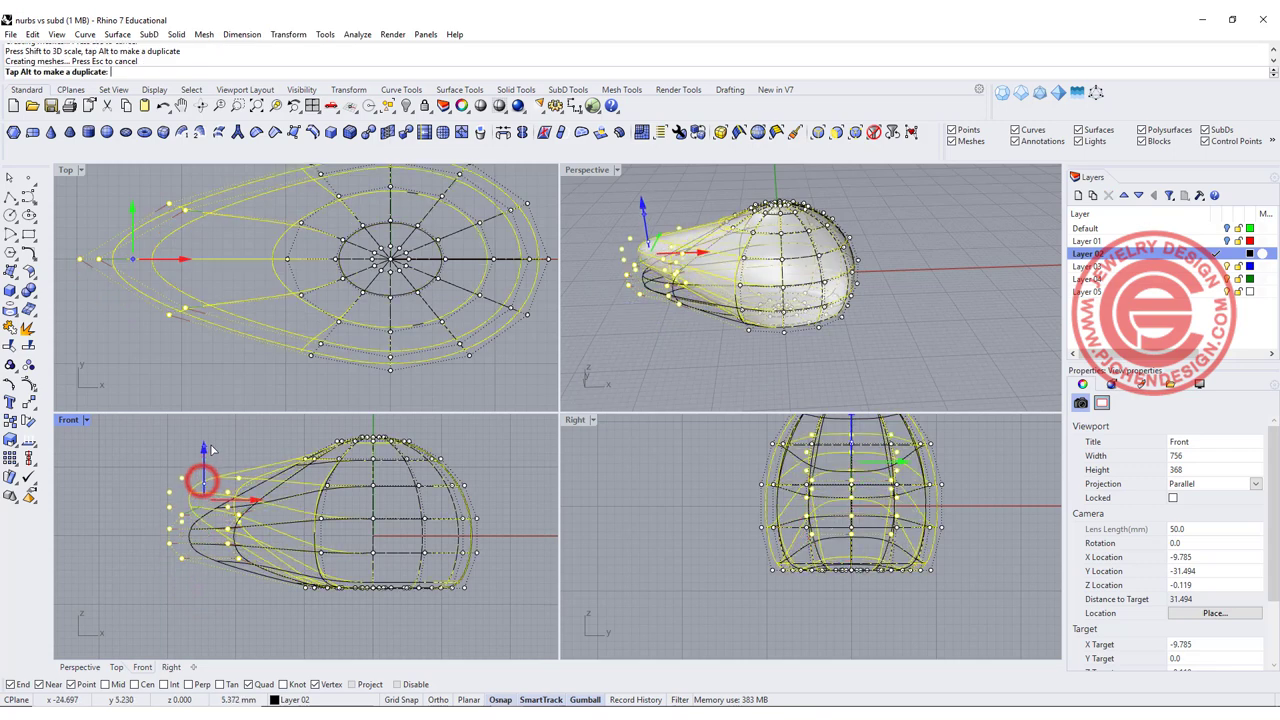
{"action": "left_click", "coordinate": [130, 492]}
{"action": "right_click_drag", "start_coordinate": [760, 280], "coordinate": [634, 306]}
{"action": "scroll", "coordinate": [370, 290], "scroll_direction": "down", "scroll_amount": 4}
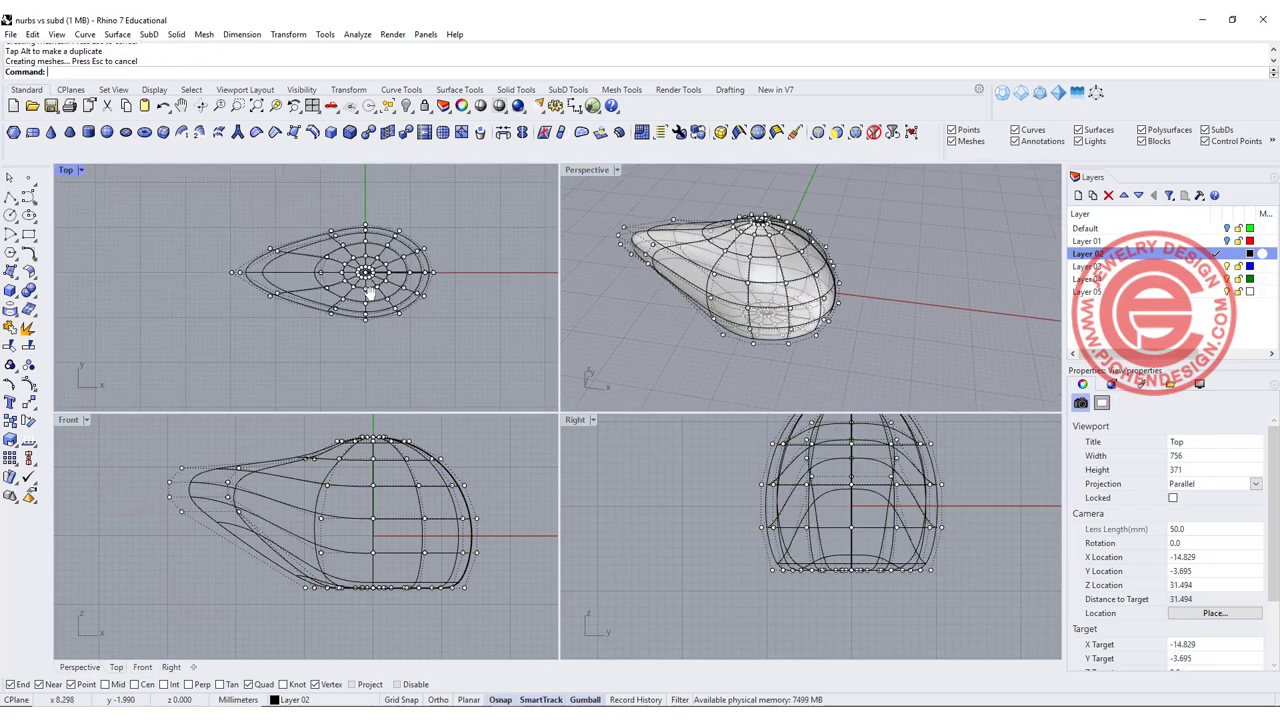
{"action": "scroll", "coordinate": [370, 292], "scroll_direction": "up", "scroll_amount": 3}
{"action": "scroll", "coordinate": [248, 506], "scroll_direction": "up", "scroll_amount": 3}
{"action": "scroll", "coordinate": [264, 446], "scroll_direction": "up", "scroll_amount": 1}
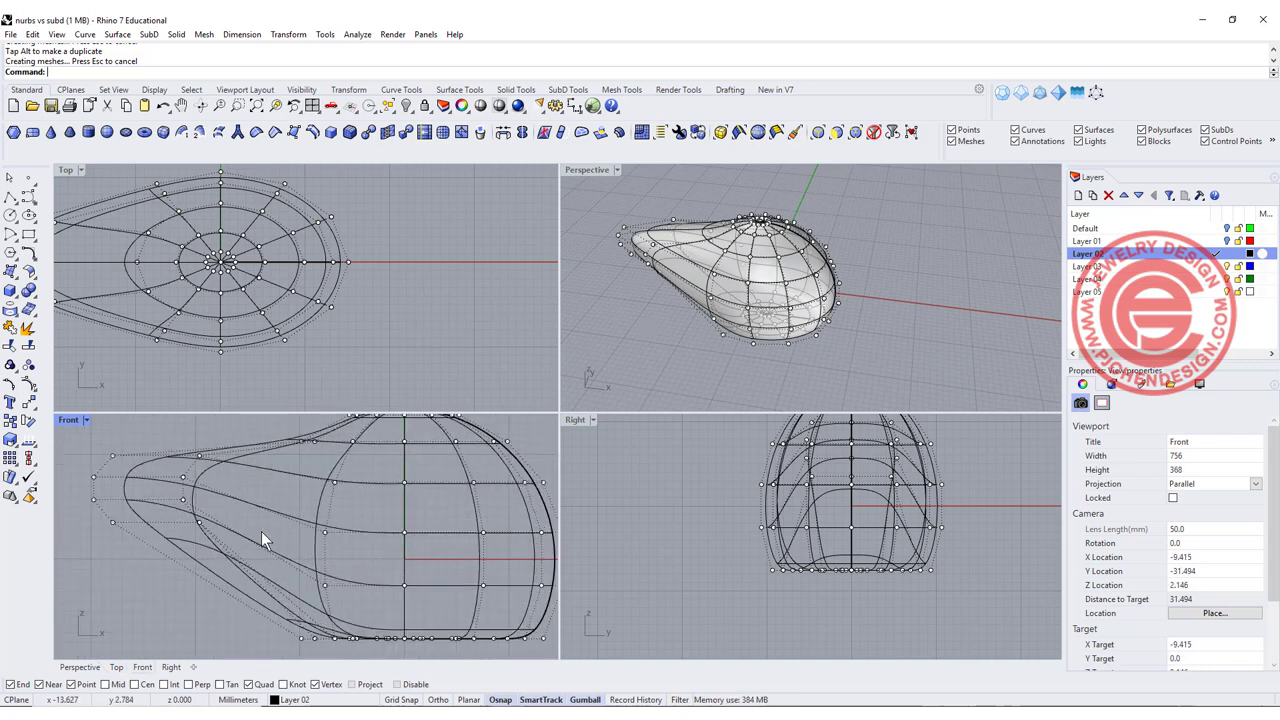
{"action": "right_click_drag", "start_coordinate": [261, 533], "coordinate": [250, 556]}
{"action": "right_click_drag", "start_coordinate": [264, 324], "coordinate": [306, 314]}
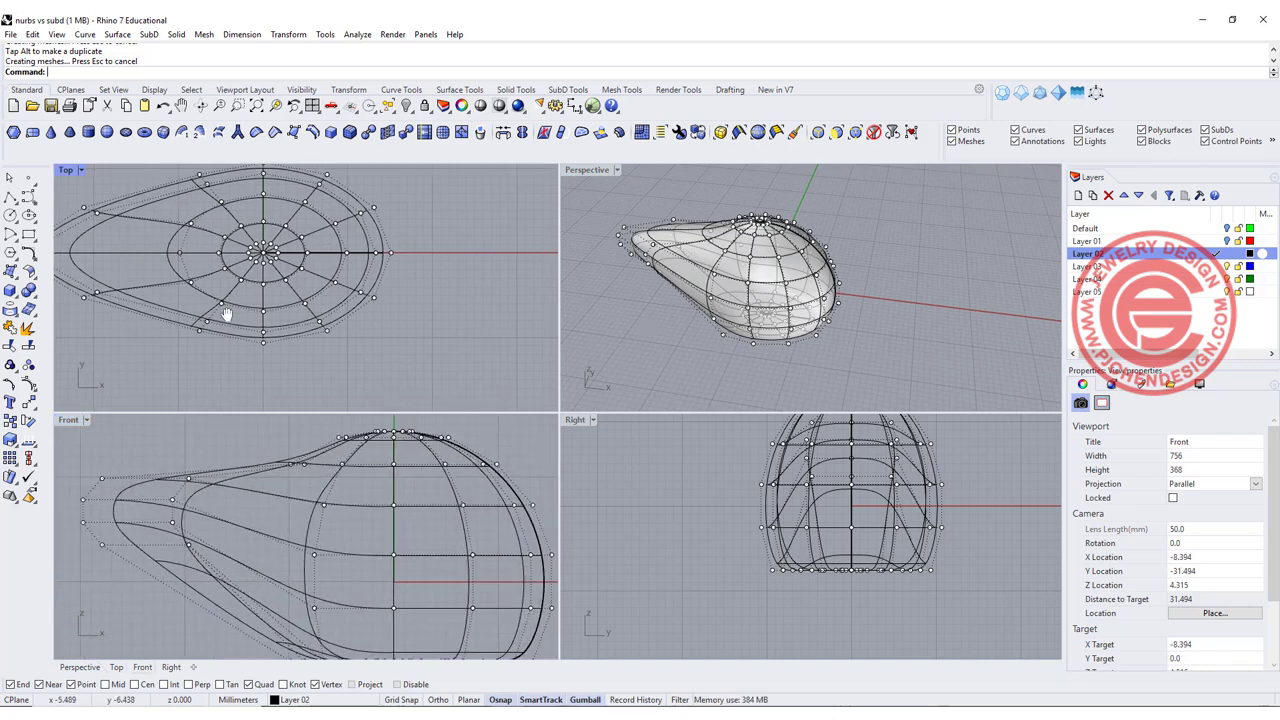
Insert two extra control-point rows near the body's narrow tail end.
{"action": "left_click", "coordinate": [34, 388]}
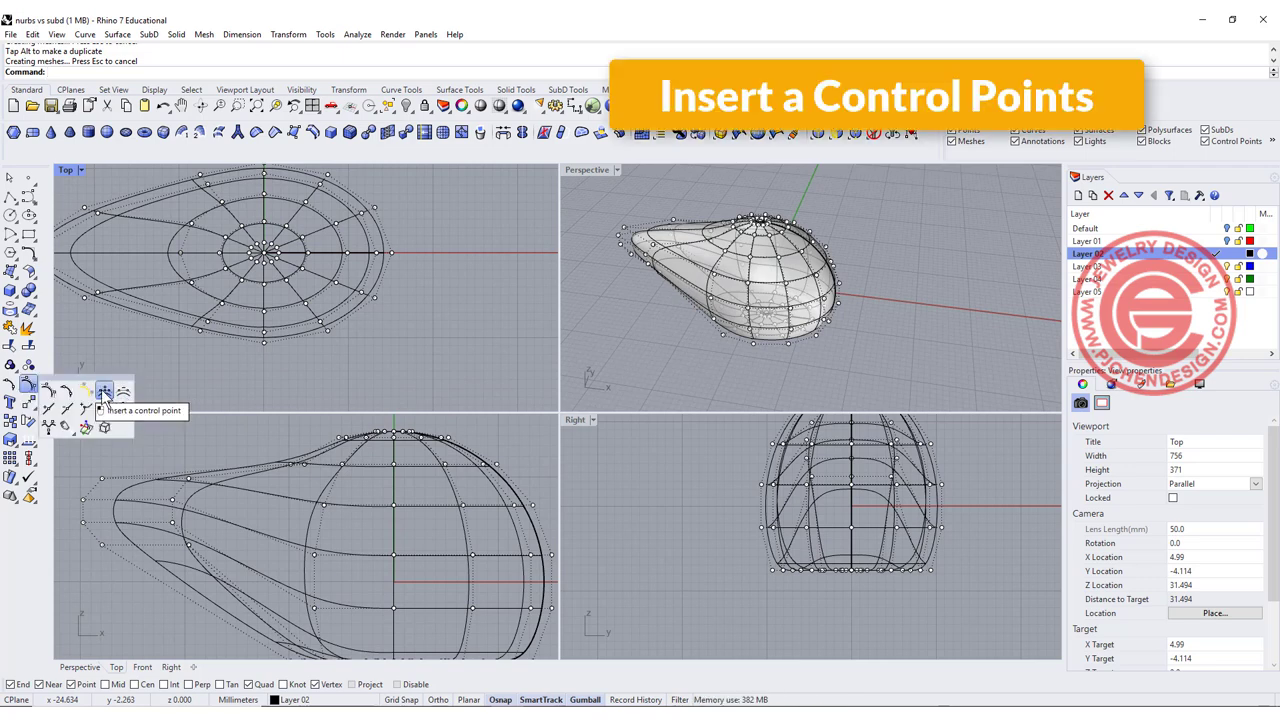
{"action": "left_click", "coordinate": [104, 393]}
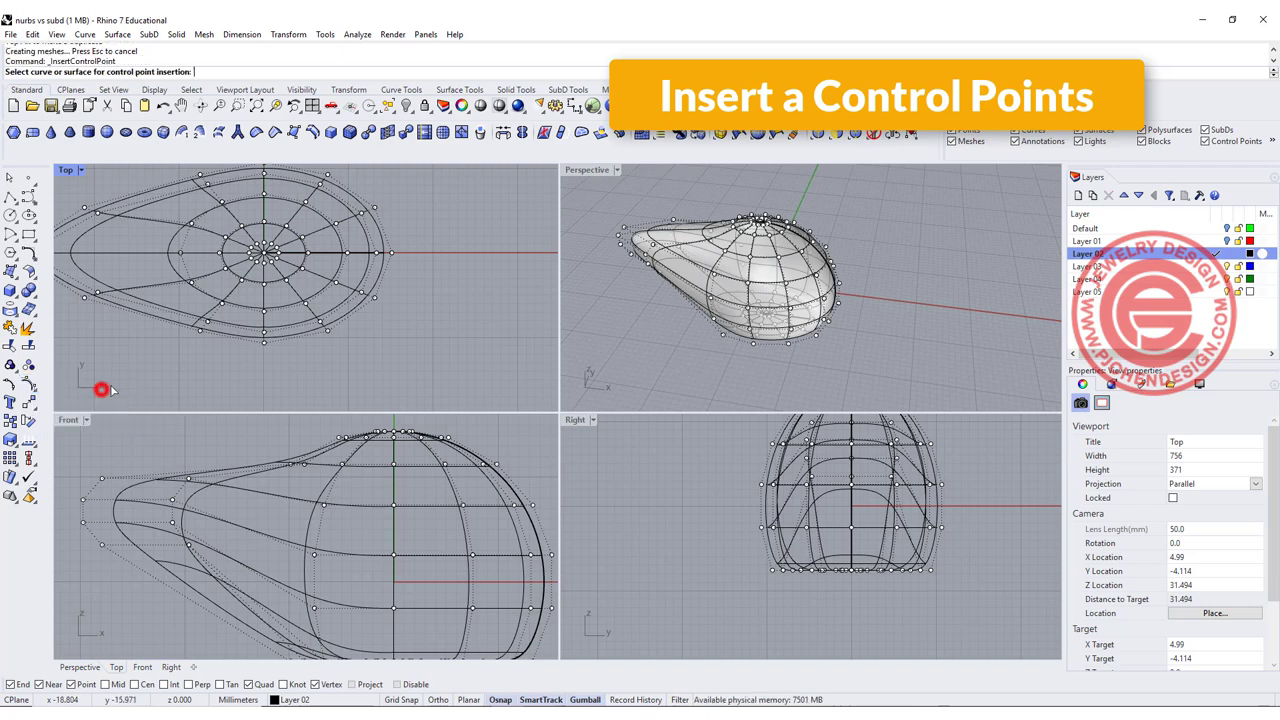
{"action": "left_click", "coordinate": [120, 251]}
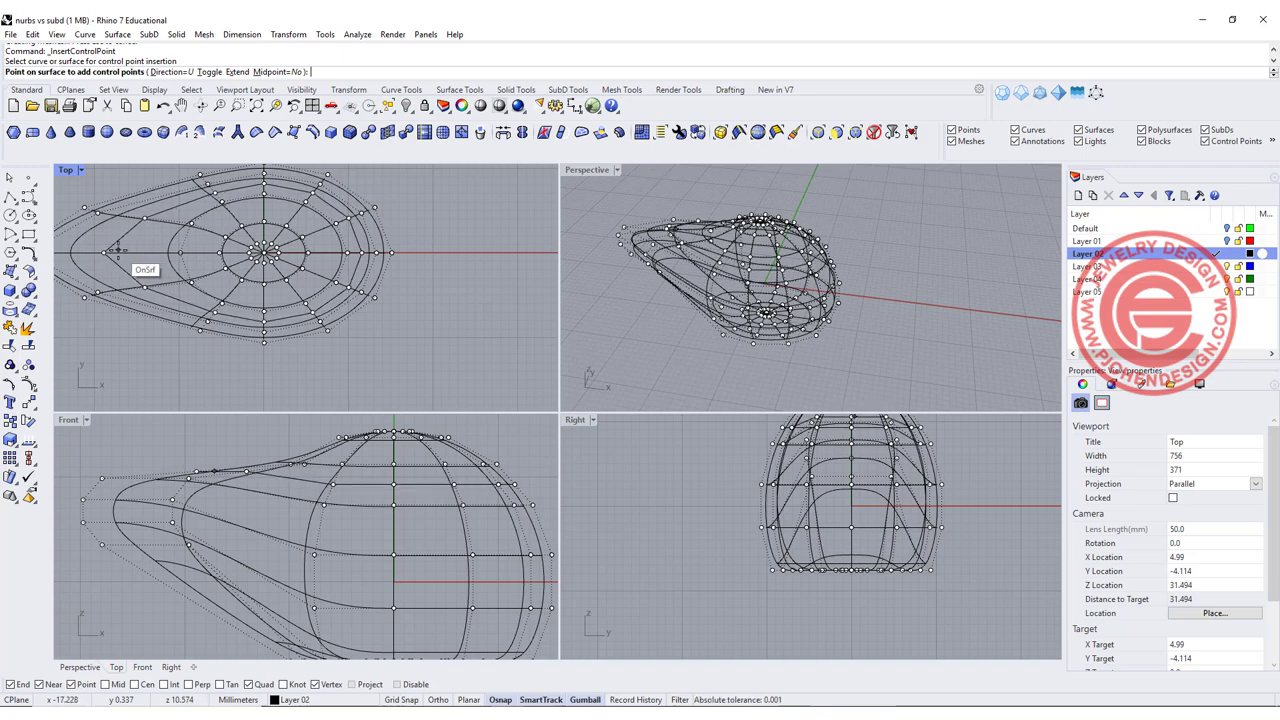
{"action": "left_click", "coordinate": [118, 251]}
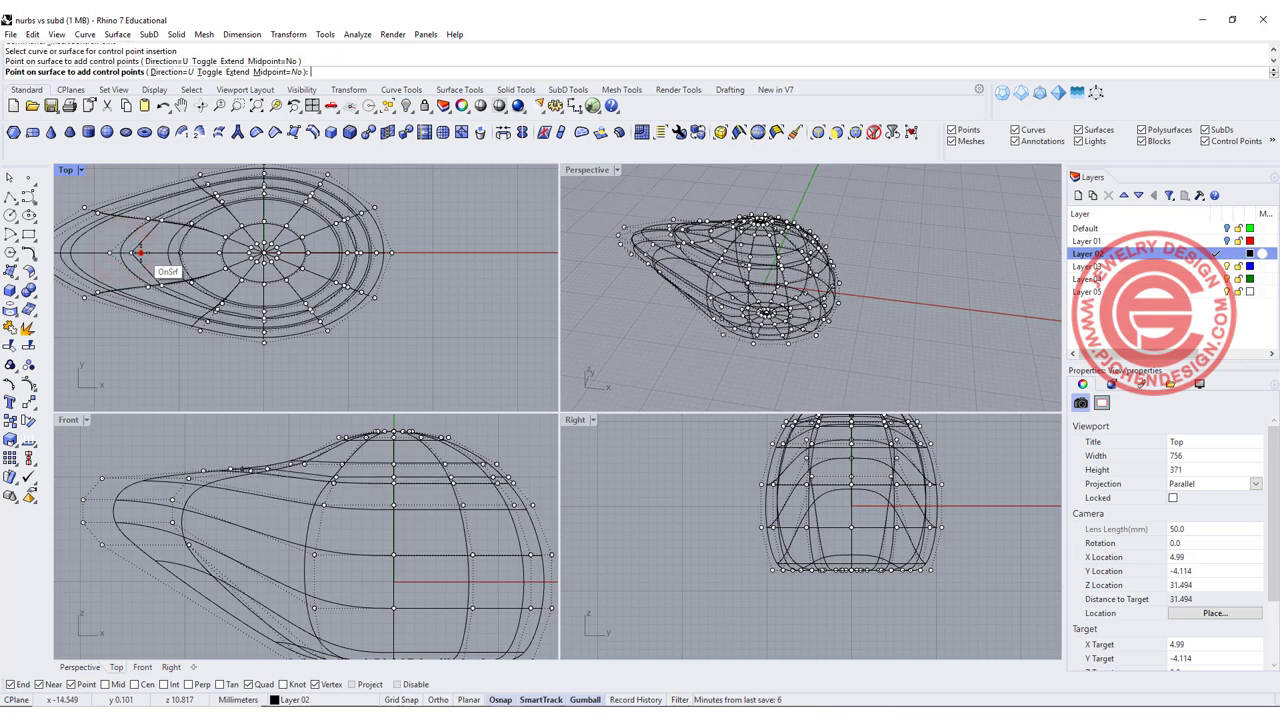
{"action": "key", "text": "Return"}
{"action": "key", "text": "Return"}
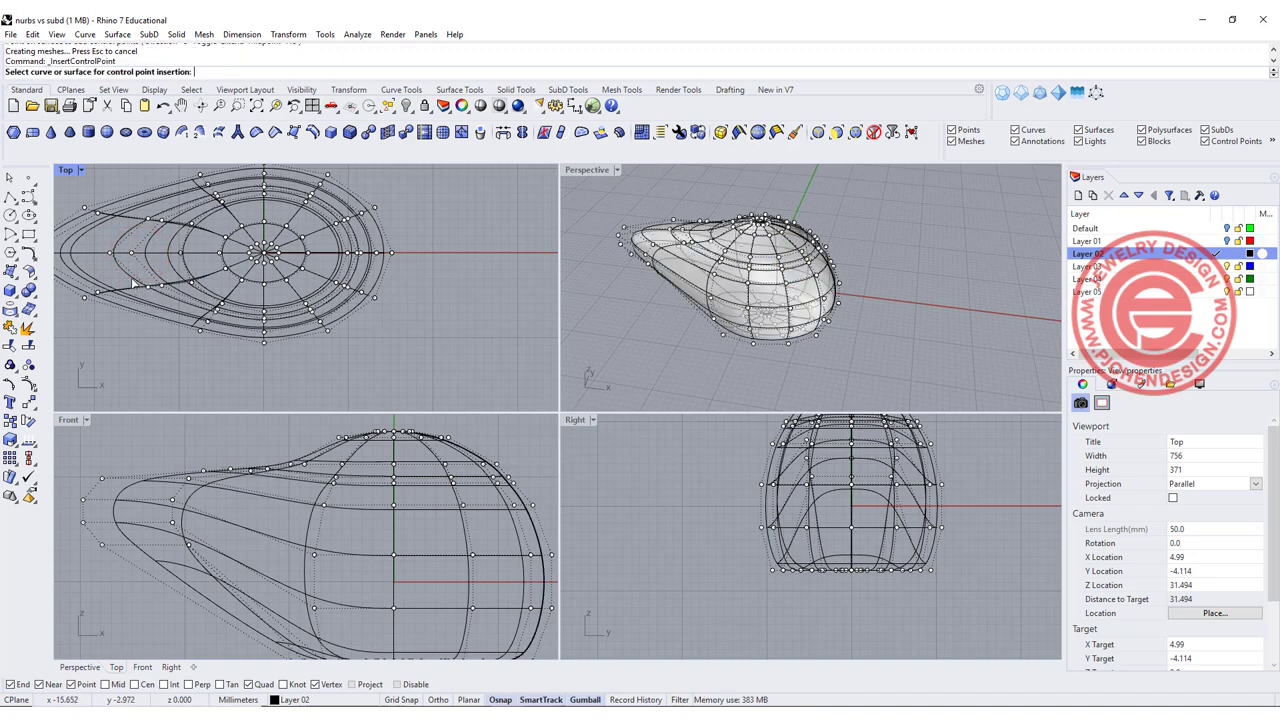
{"action": "left_click", "coordinate": [130, 279]}
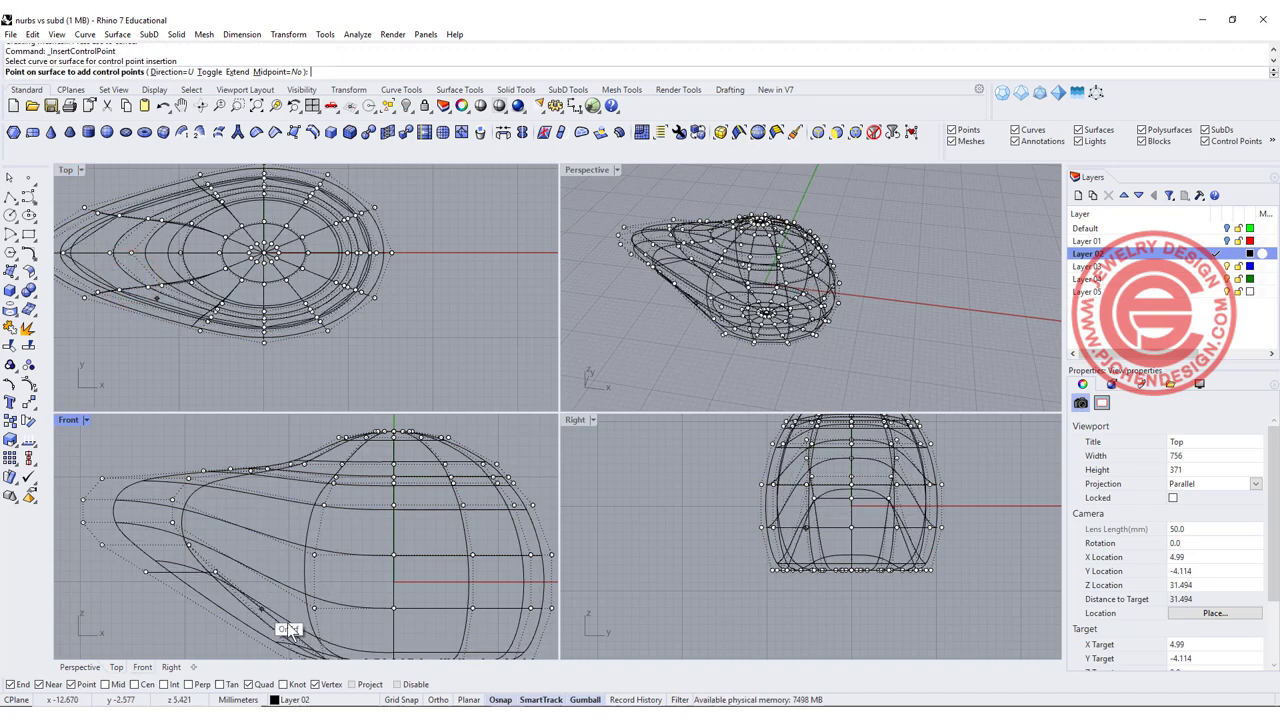
{"action": "left_click", "coordinate": [236, 602]}
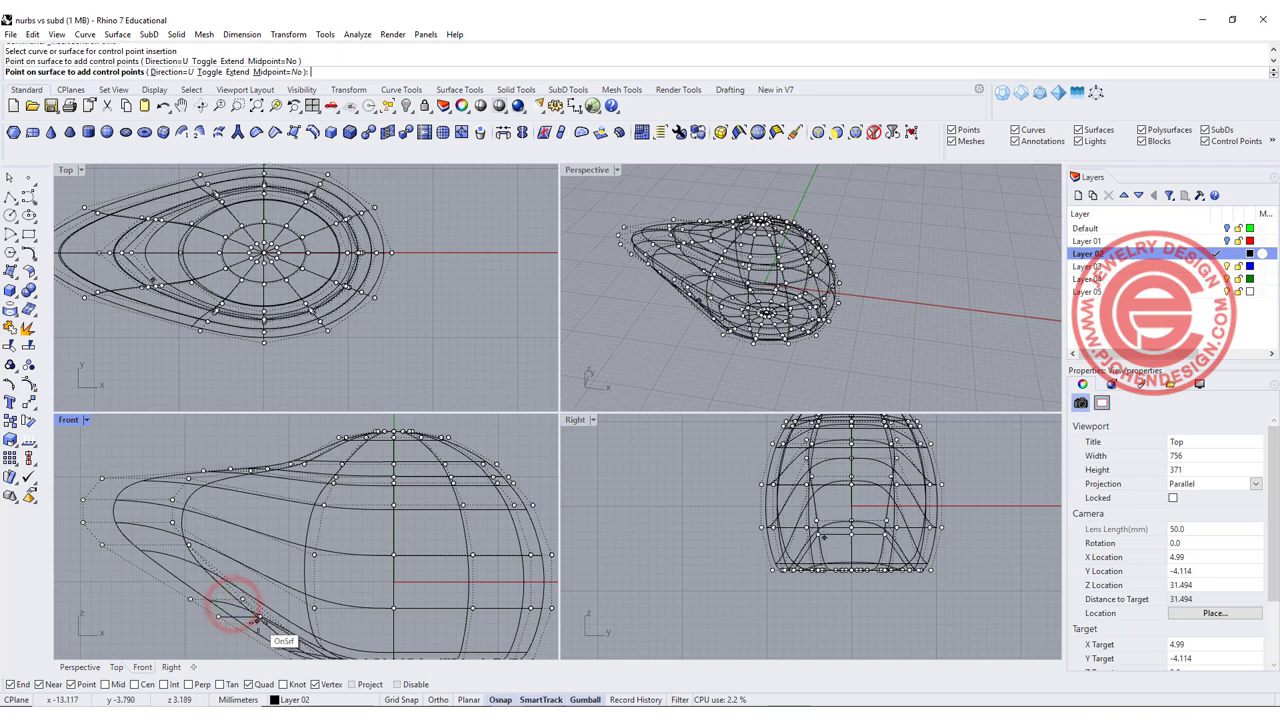
{"action": "right_click", "coordinate": [257, 621]}
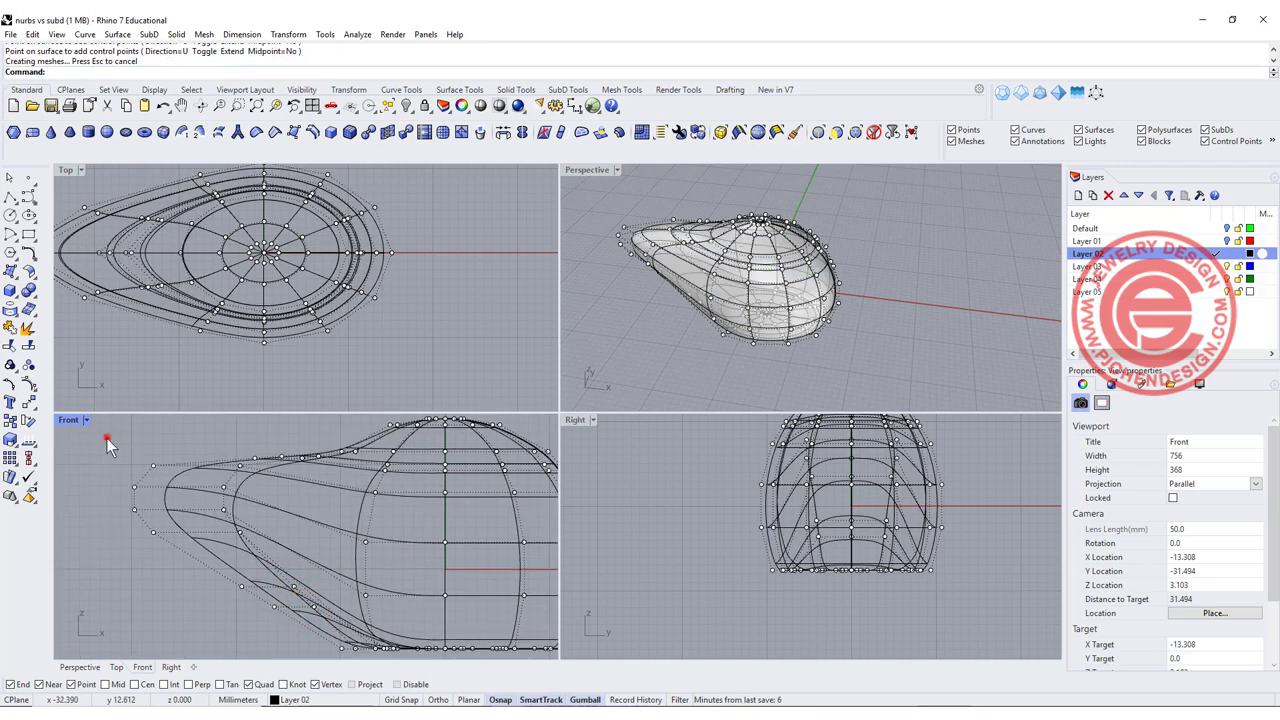
Try rotating and then scaling the tip control points, undoing both.
{"action": "left_click_drag", "start_coordinate": [269, 559], "coordinate": [280, 595]}
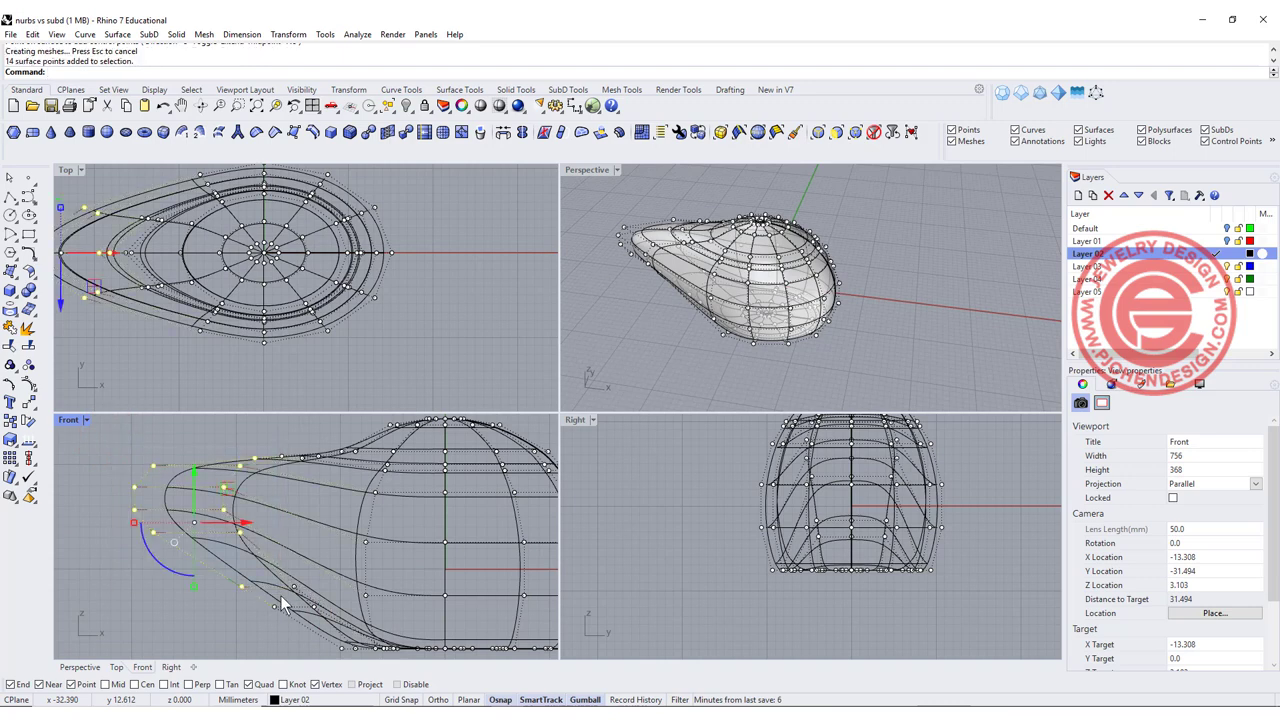
{"action": "scroll", "coordinate": [257, 503], "scroll_direction": "down", "scroll_amount": 3}
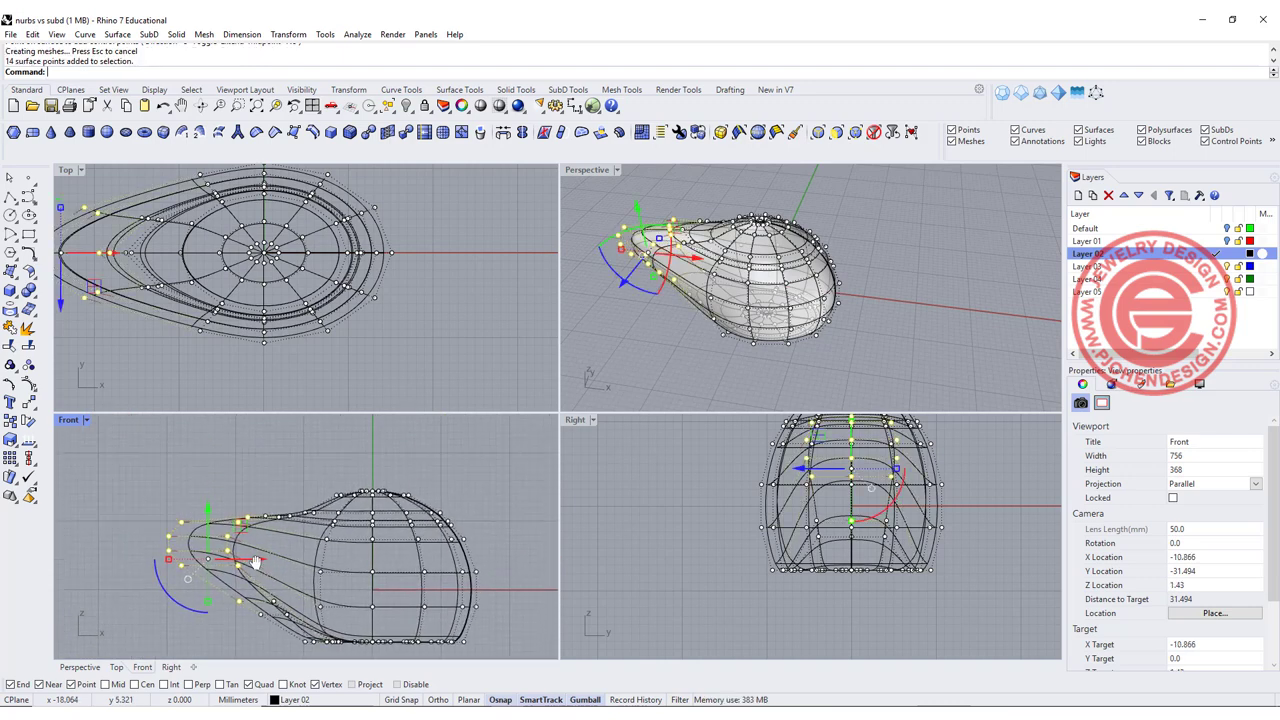
{"action": "left_click", "coordinate": [28, 421]}
{"action": "left_click", "coordinate": [283, 568]}
{"action": "left_click", "coordinate": [131, 536]}
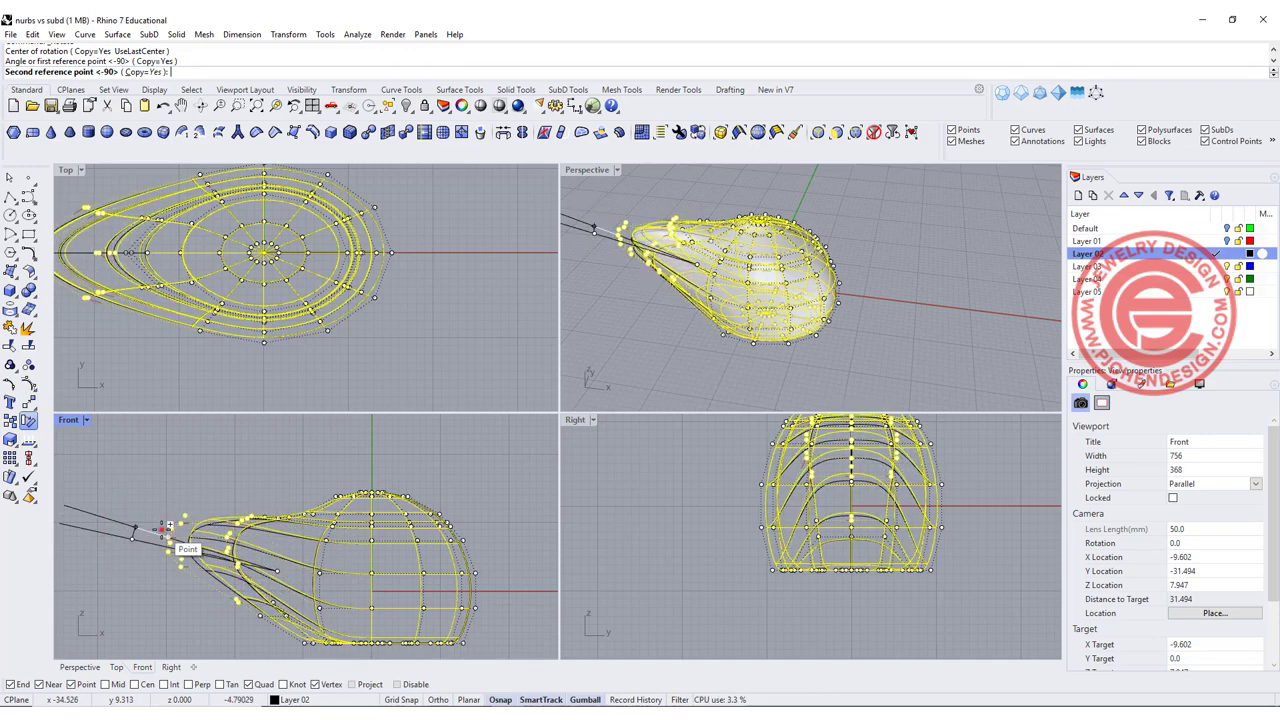
{"action": "left_click", "coordinate": [170, 524]}
{"action": "key", "text": "ctrl+z"}
{"action": "left_click_drag", "start_coordinate": [242, 570], "coordinate": [240, 549]}
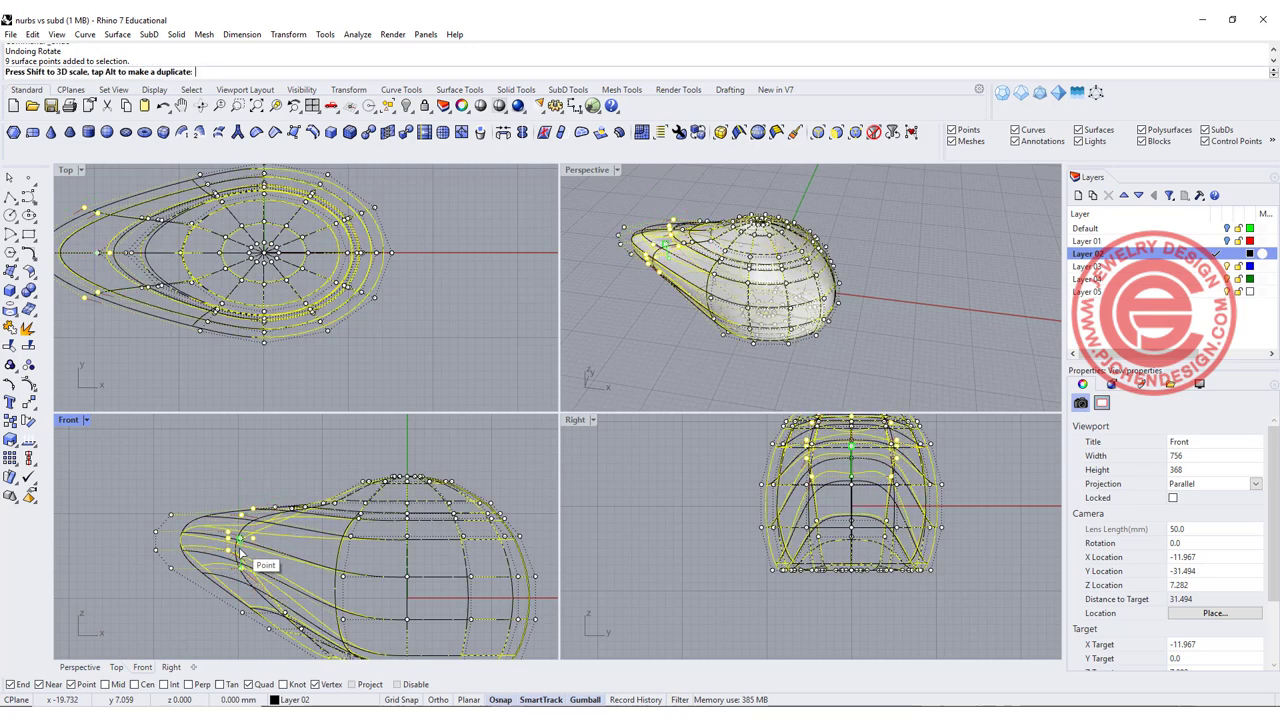
{"action": "left_click_drag", "start_coordinate": [240, 549], "coordinate": [240, 549]}
{"action": "left_click", "coordinate": [221, 466]}
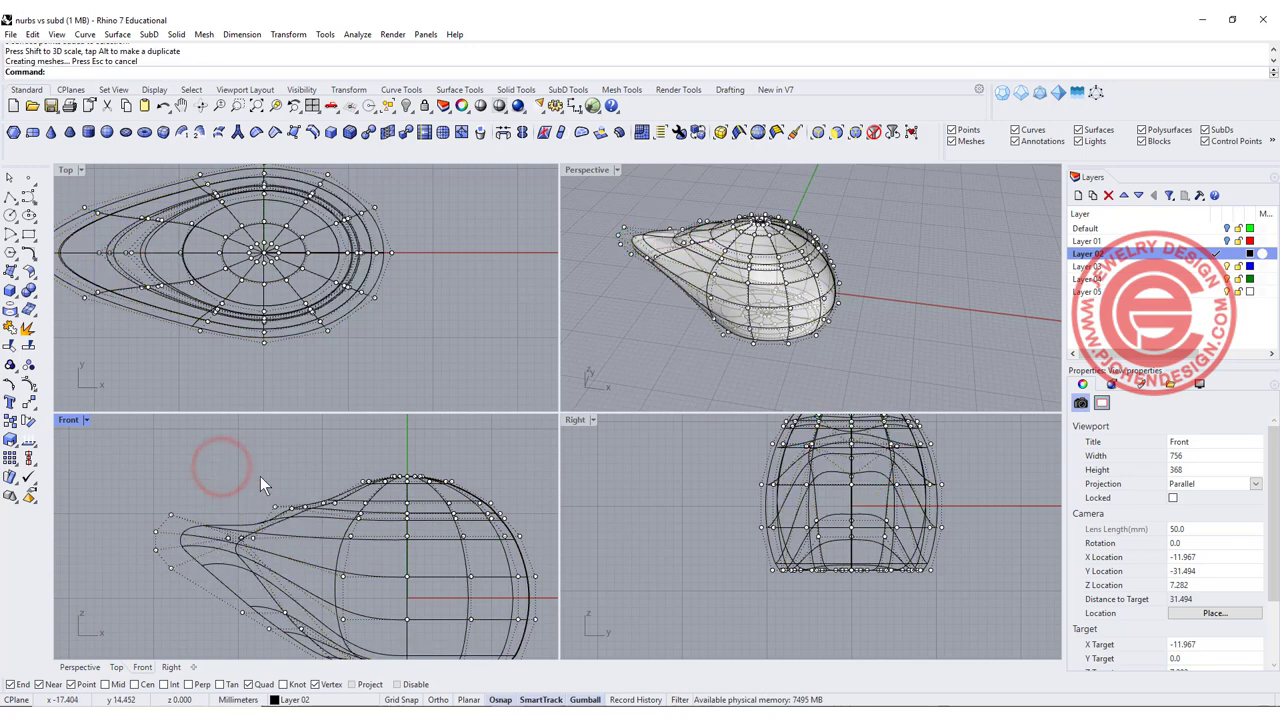
{"action": "key", "text": "ctrl+z"}
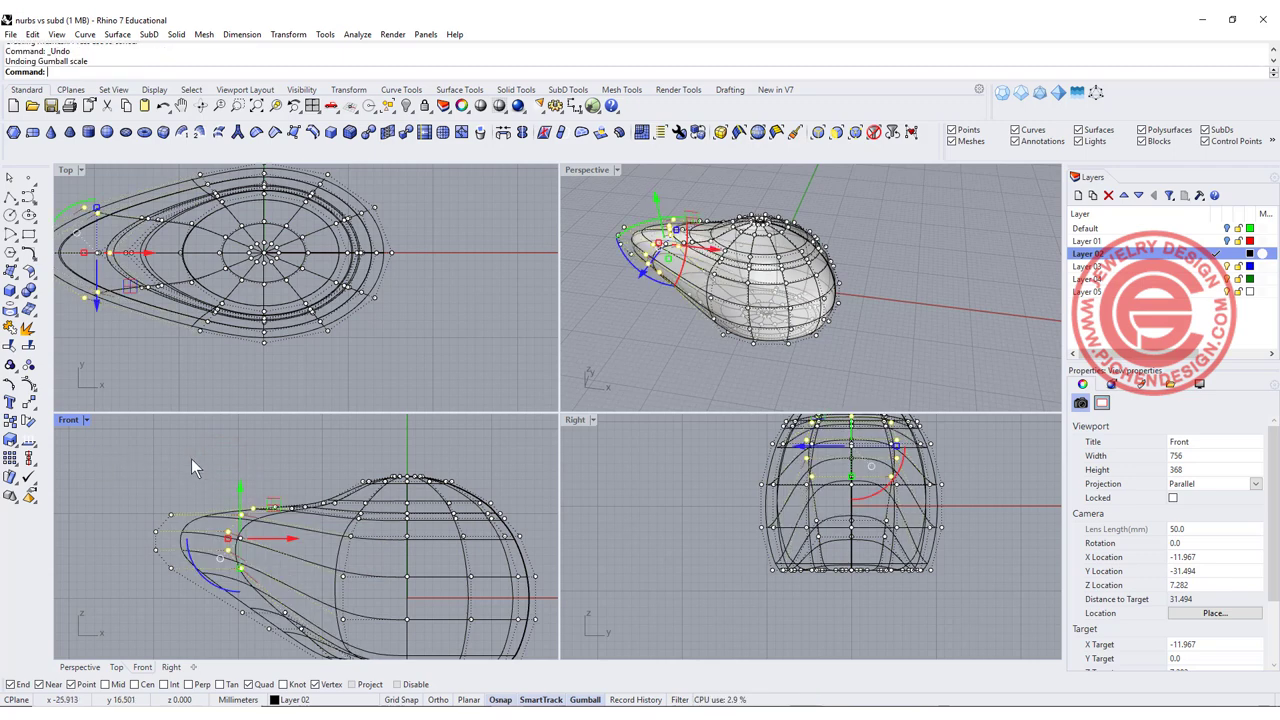
Move ten control points near the narrow end to reshape the tail.
{"action": "mouse_move", "coordinate": [268, 571]}
{"action": "left_mouse_down"}
{"action": "mouse_move", "coordinate": [260, 637]}
{"action": "mouse_move", "coordinate": [209, 475]}
{"action": "mouse_move", "coordinate": [319, 530]}
{"action": "left_mouse_up"}
{"action": "scroll", "coordinate": [290, 512], "scroll_direction": "up", "scroll_amount": 5}
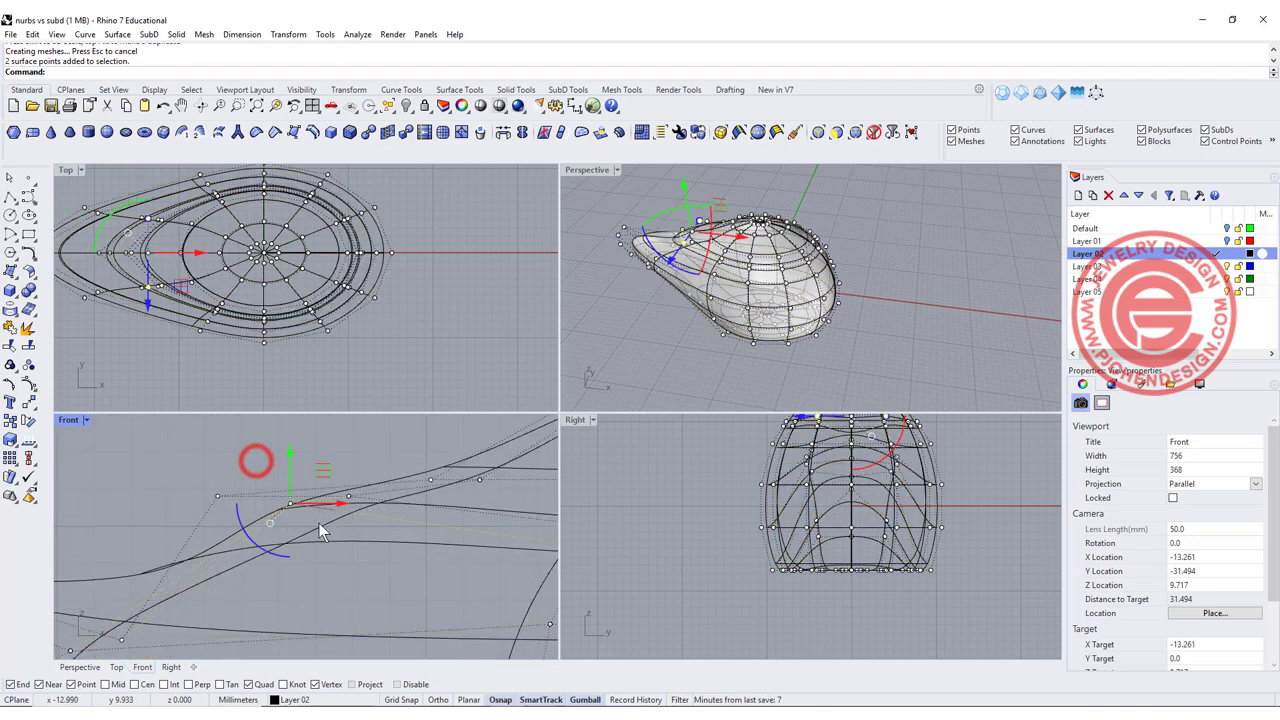
{"action": "left_click_drag", "start_coordinate": [322, 468], "coordinate": [286, 528]}
{"action": "left_click", "coordinate": [314, 448]}
{"action": "left_click", "coordinate": [187, 474]}
Draw a new sphere beside the body and shrink it with the gumball.
{"action": "left_click", "coordinate": [150, 477]}
{"action": "right_click_drag", "start_coordinate": [572, 330], "coordinate": [610, 310]}
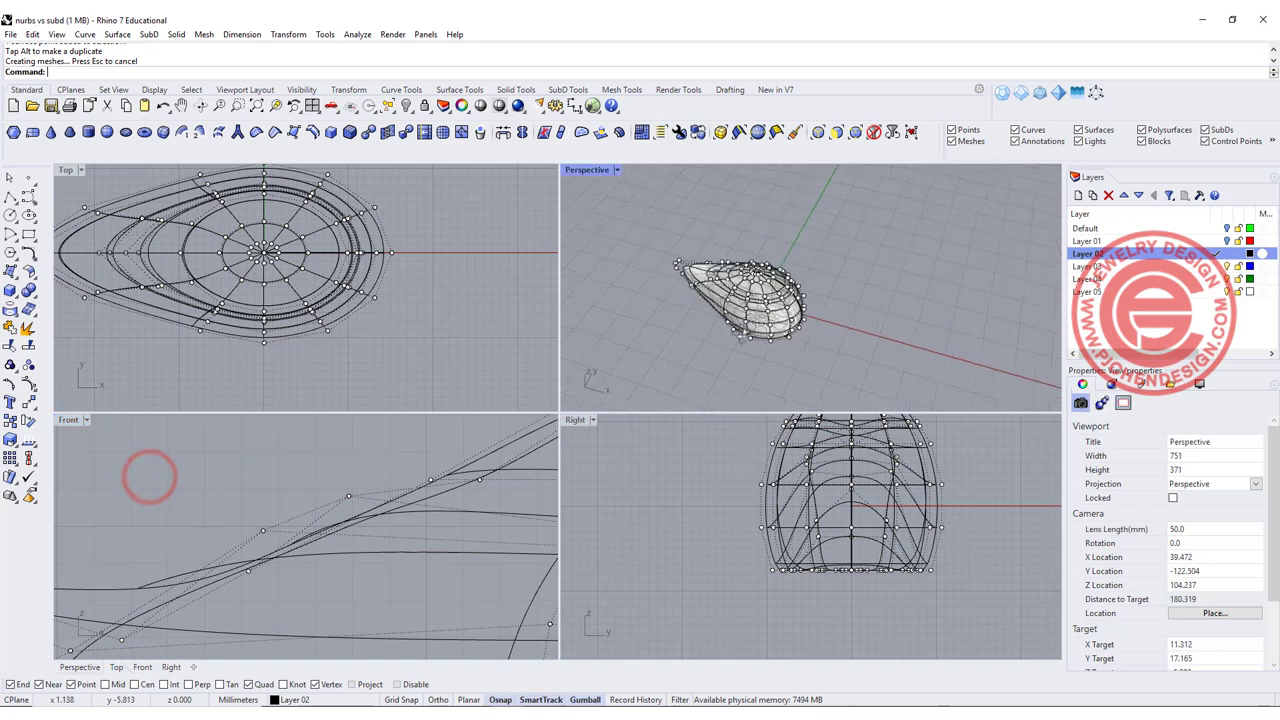
{"action": "scroll", "coordinate": [702, 302], "scroll_direction": "up", "scroll_amount": 3}
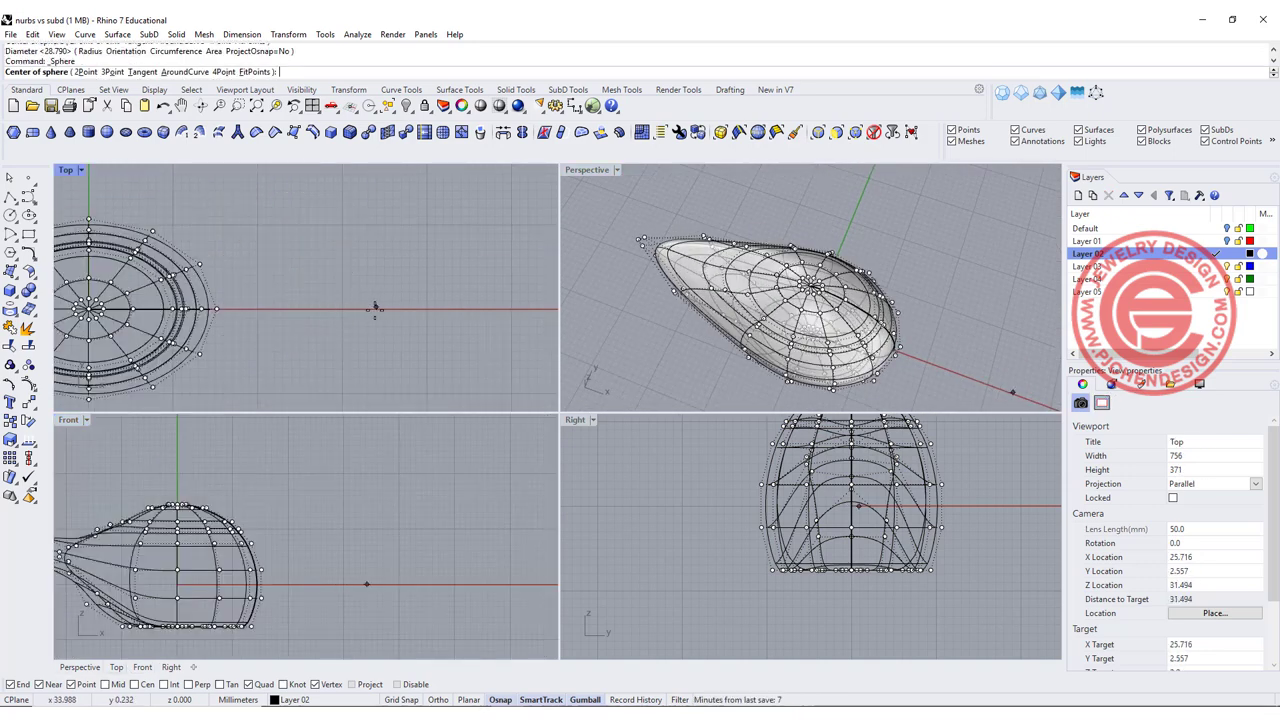
{"action": "left_click", "coordinate": [372, 309]}
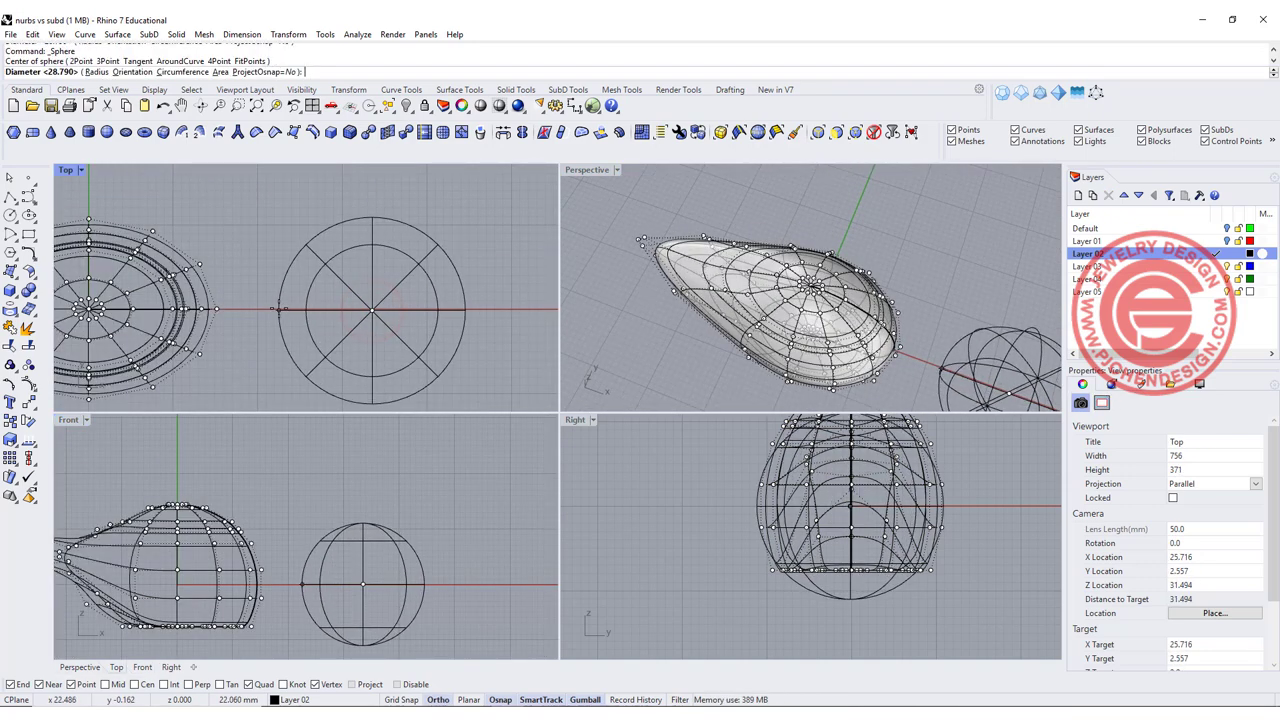
{"action": "left_click", "coordinate": [280, 309]}
{"action": "scroll", "coordinate": [343, 348], "scroll_direction": "down", "scroll_amount": 3}
{"action": "left_click", "coordinate": [335, 334]}
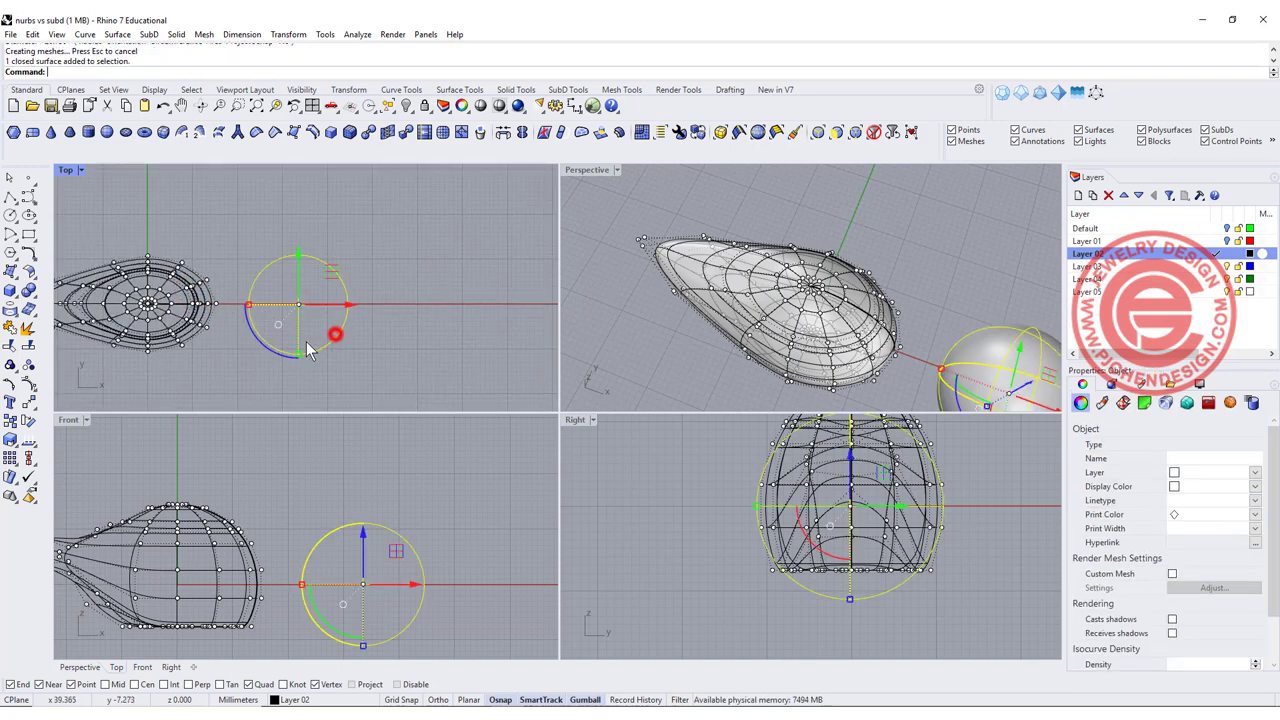
{"action": "left_click_drag", "start_coordinate": [308, 349], "coordinate": [297, 345]}
{"action": "type", "text": "Re"}
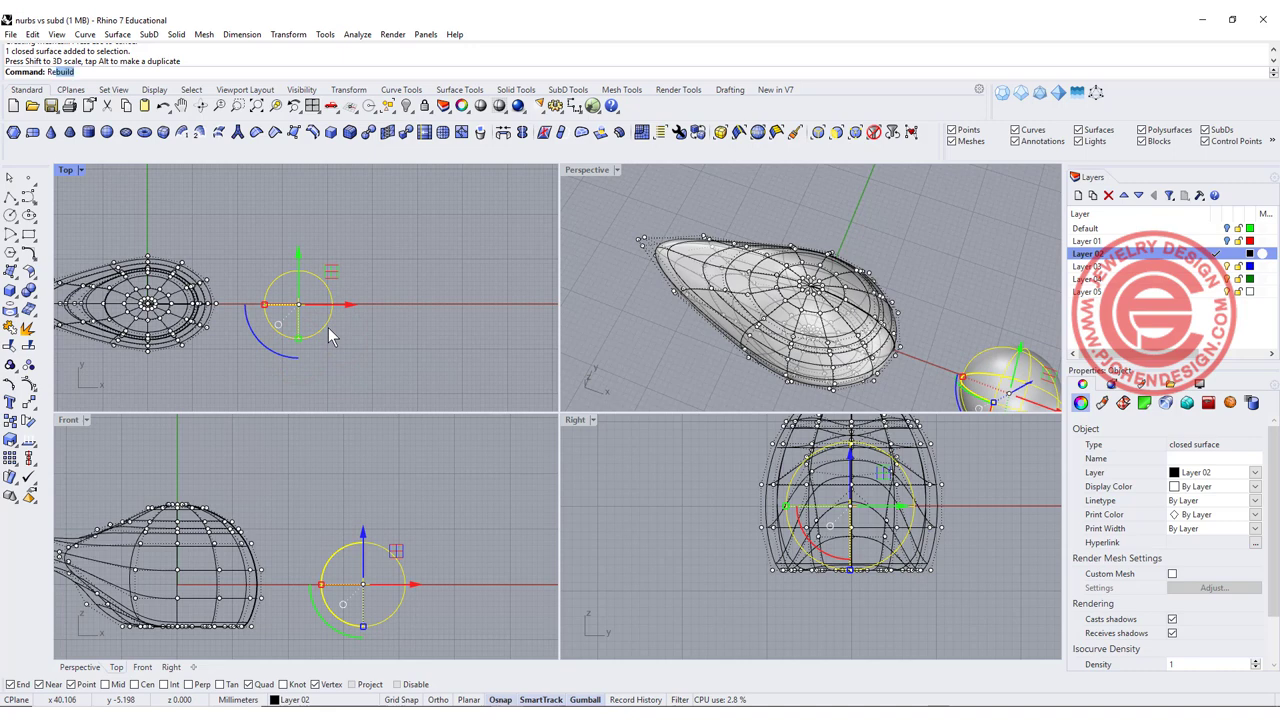
Rebuild the small sphere with 8 by 12 control points at degree 3.
{"action": "key", "text": "Return"}
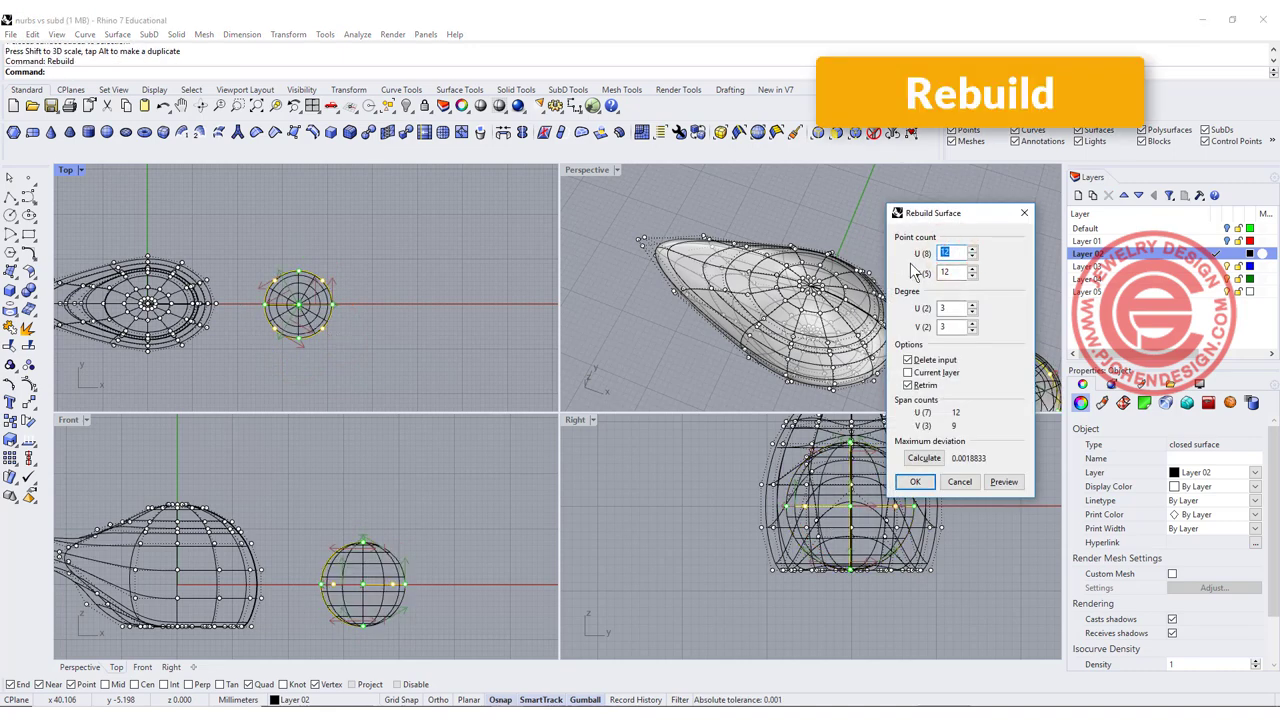
{"action": "type", "text": "8"}
{"action": "left_click", "coordinate": [950, 272]}
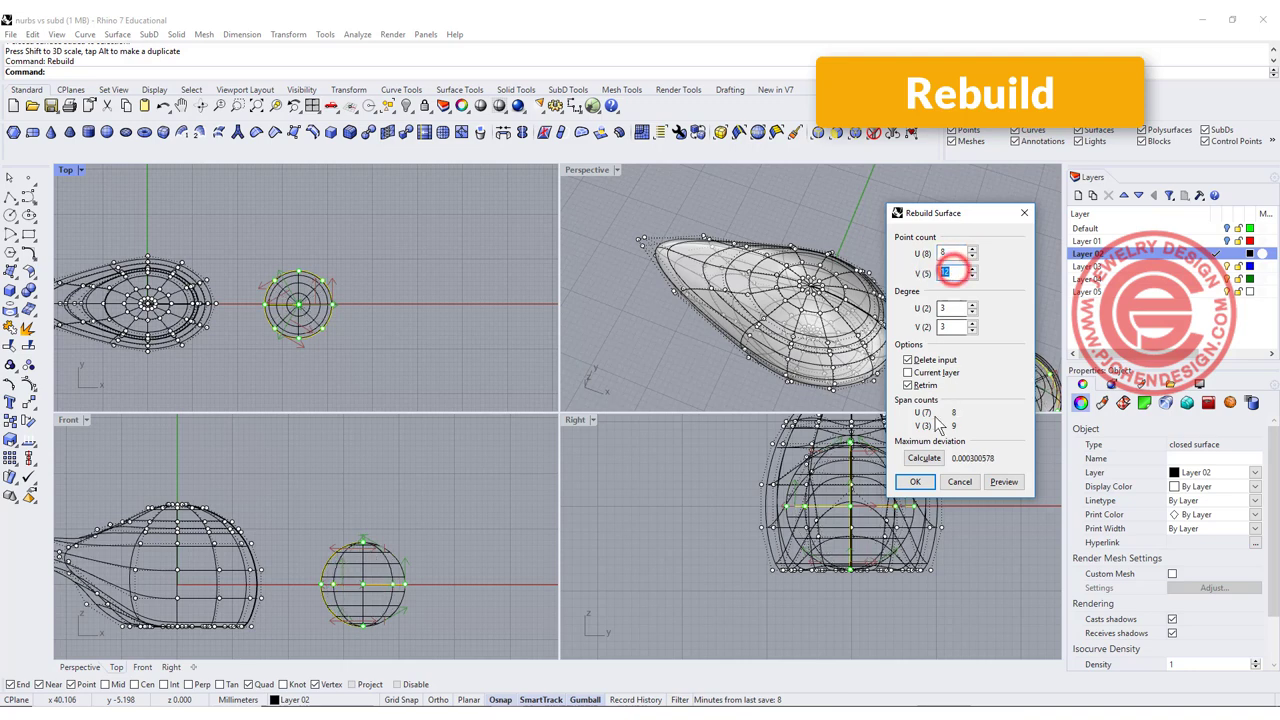
{"action": "left_click", "coordinate": [910, 481]}
{"action": "left_click", "coordinate": [396, 315]}
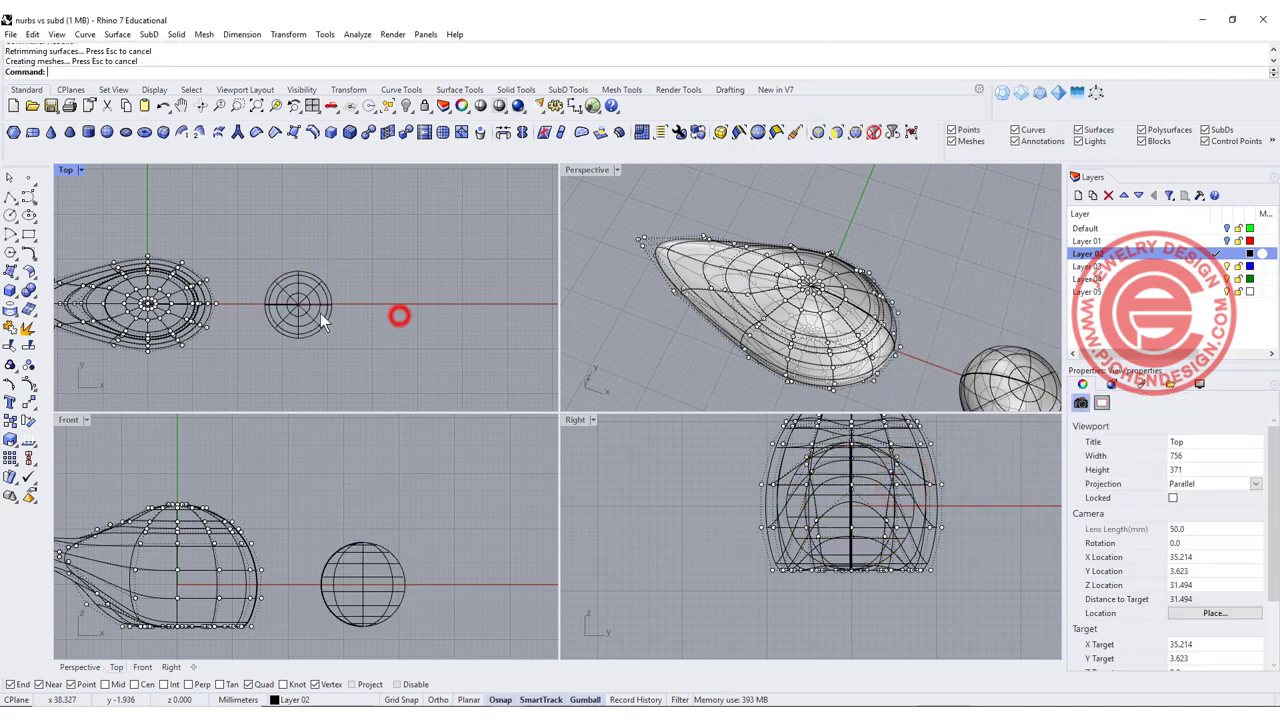
Move the sphere onto the front of the body and turn on its control points (F10).
{"action": "left_click", "coordinate": [320, 313]}
{"action": "left_click_drag", "start_coordinate": [403, 577], "coordinate": [283, 483]}
{"action": "left_click", "coordinate": [360, 541]}
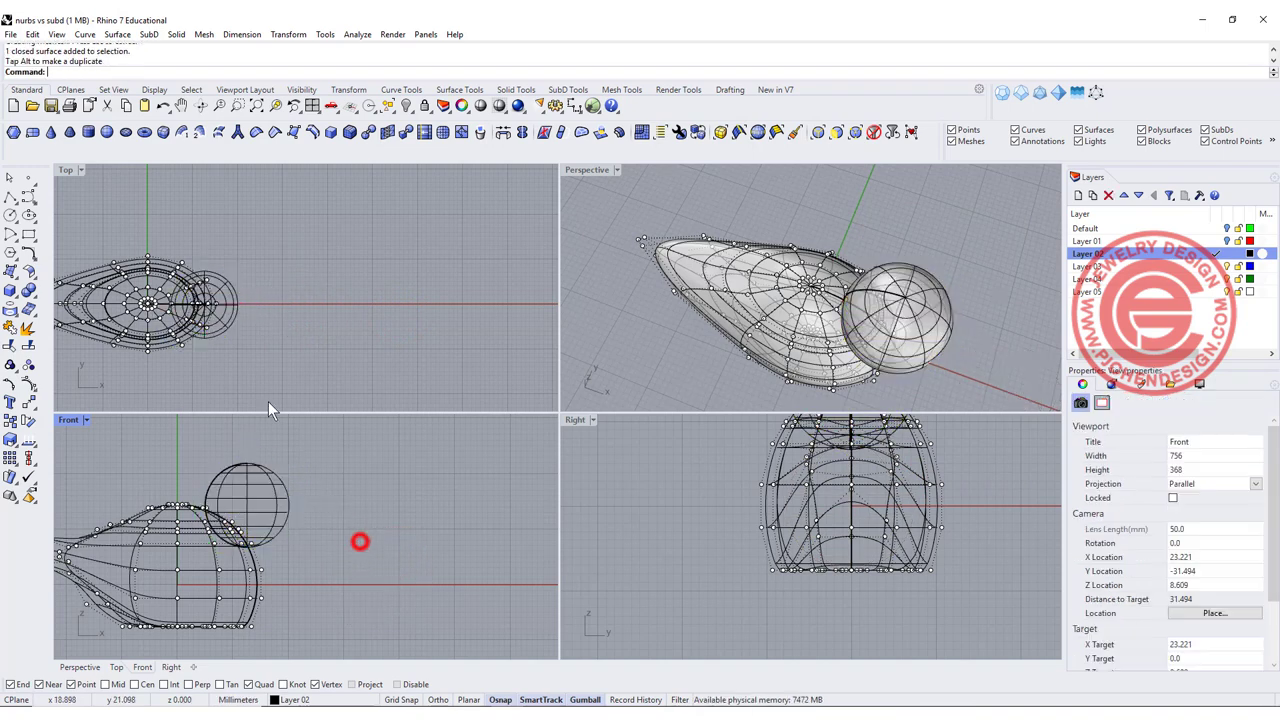
{"action": "left_click", "coordinate": [236, 311]}
{"action": "scroll", "coordinate": [287, 502], "scroll_direction": "up", "scroll_amount": 2}
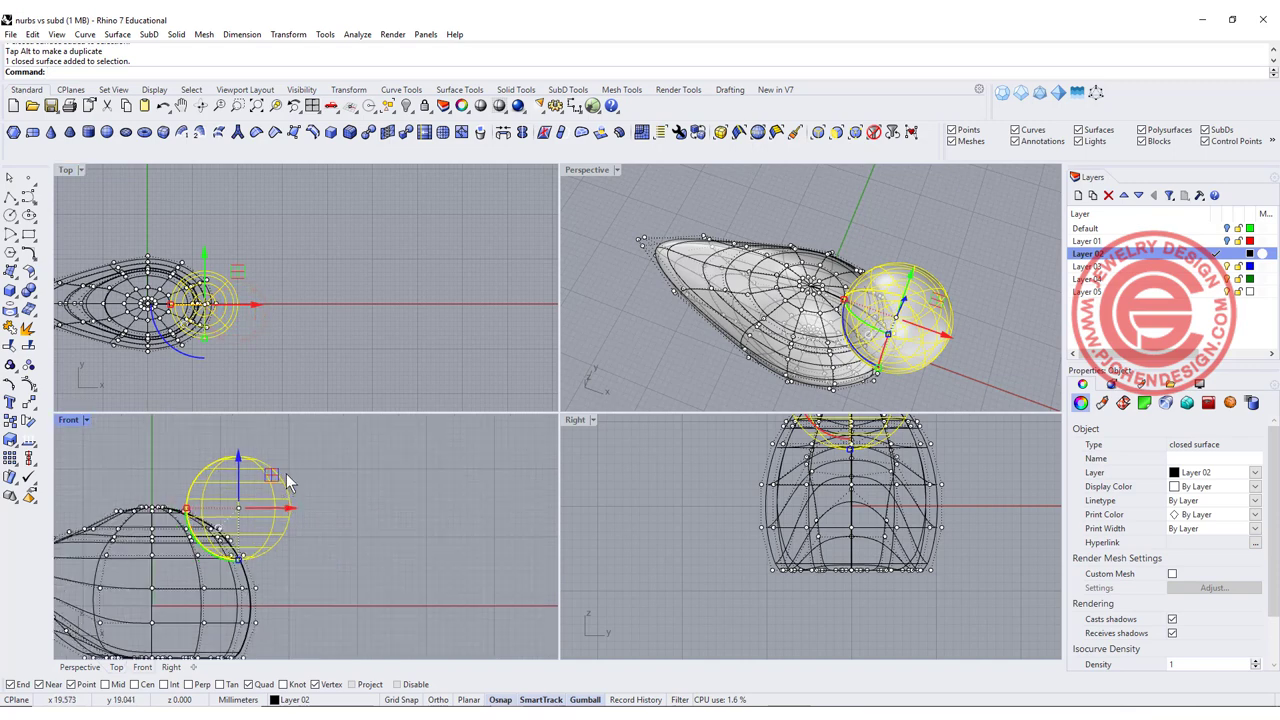
{"action": "key", "text": "F10"}
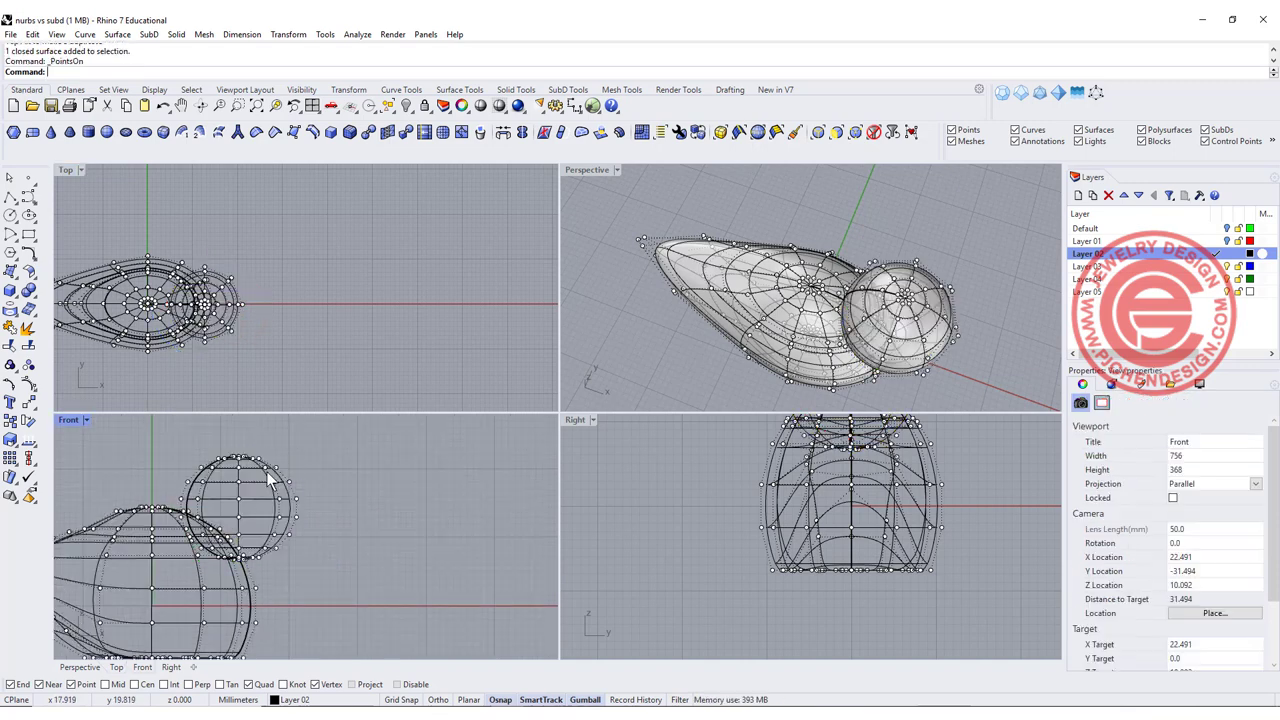
{"action": "scroll", "coordinate": [290, 480], "scroll_direction": "up", "scroll_amount": 1}
{"action": "scroll", "coordinate": [291, 494], "scroll_direction": "up", "scroll_amount": 1}
{"action": "scroll", "coordinate": [220, 506], "scroll_direction": "up", "scroll_amount": 1}
Pull the sphere's front control points out and narrow them into a beak.
{"action": "left_click_drag", "start_coordinate": [186, 490], "coordinate": [302, 587]}
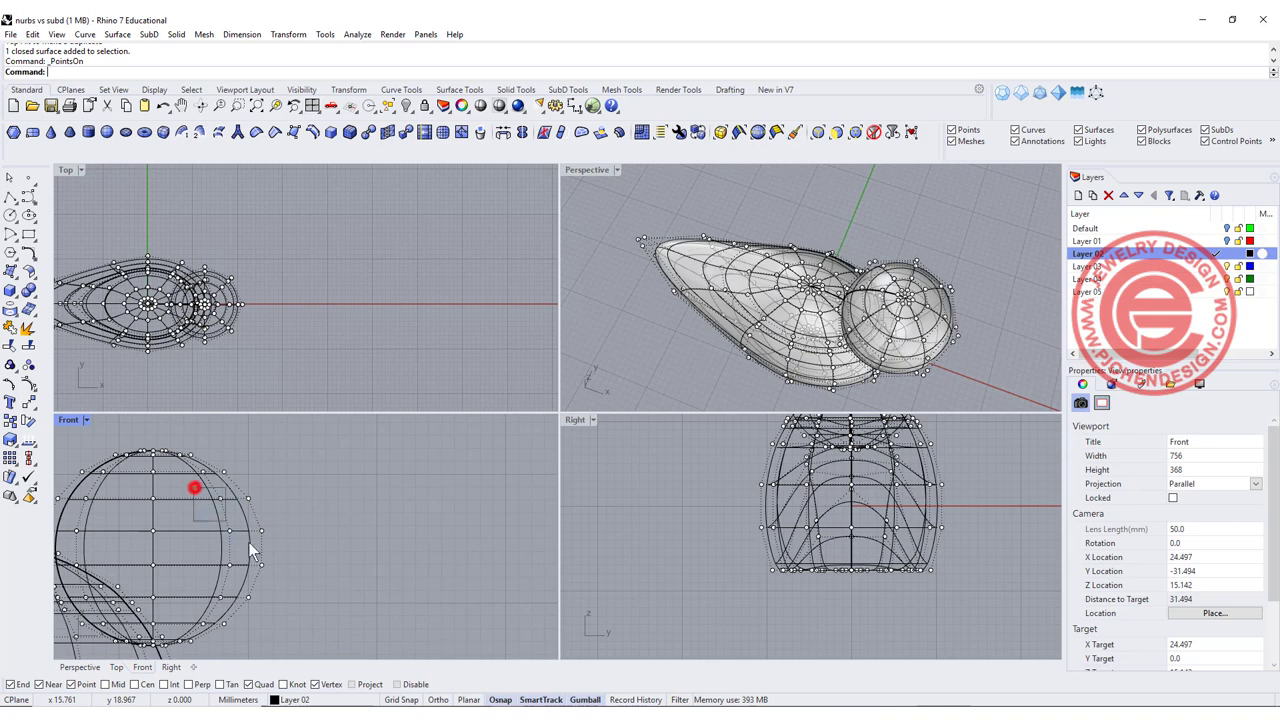
{"action": "left_click_drag", "start_coordinate": [298, 535], "coordinate": [368, 547]}
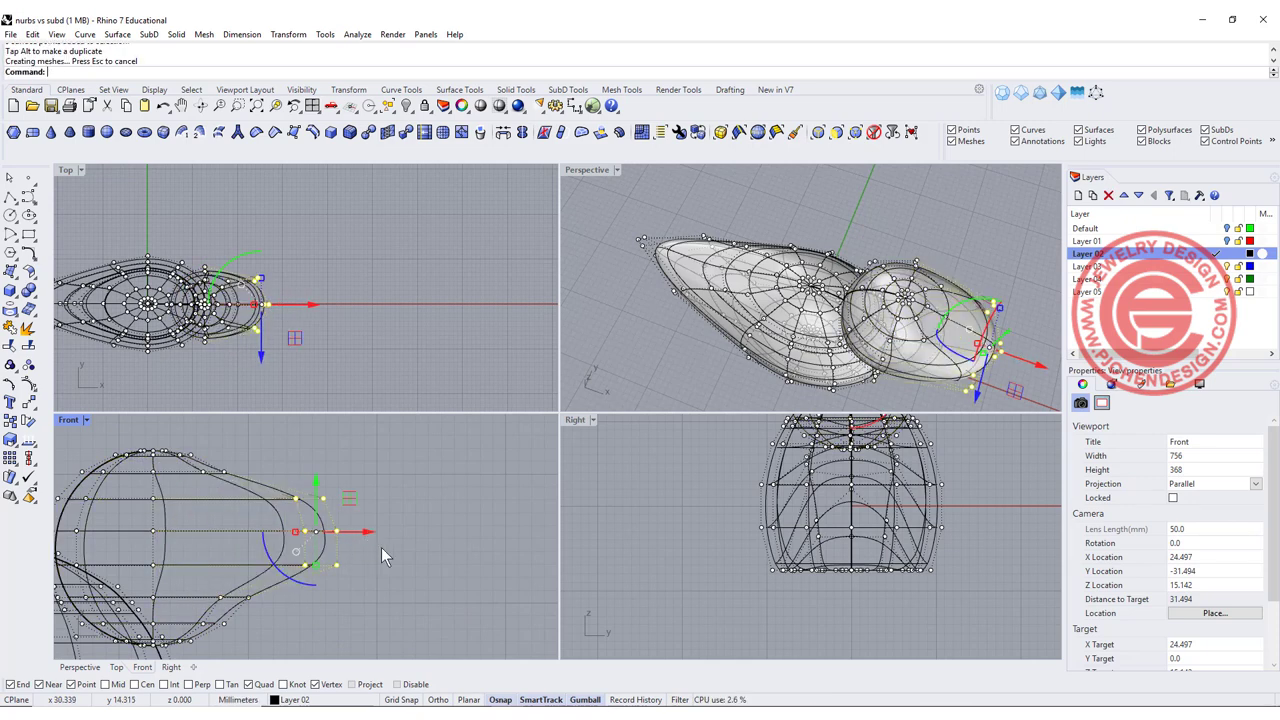
{"action": "scroll", "coordinate": [290, 300], "scroll_direction": "up", "scroll_amount": 1}
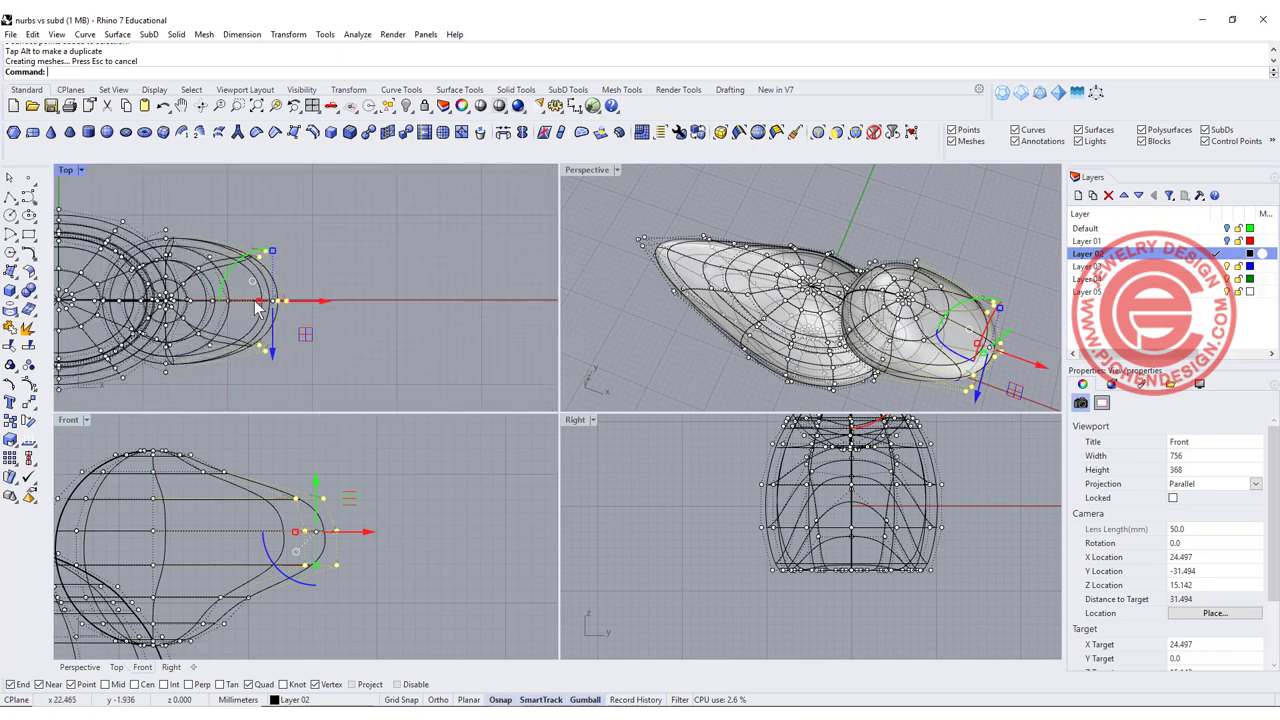
{"action": "scroll", "coordinate": [275, 244], "scroll_direction": "up", "scroll_amount": 1}
{"action": "left_click_drag", "start_coordinate": [279, 239], "coordinate": [285, 290]}
{"action": "left_click", "coordinate": [396, 406]}
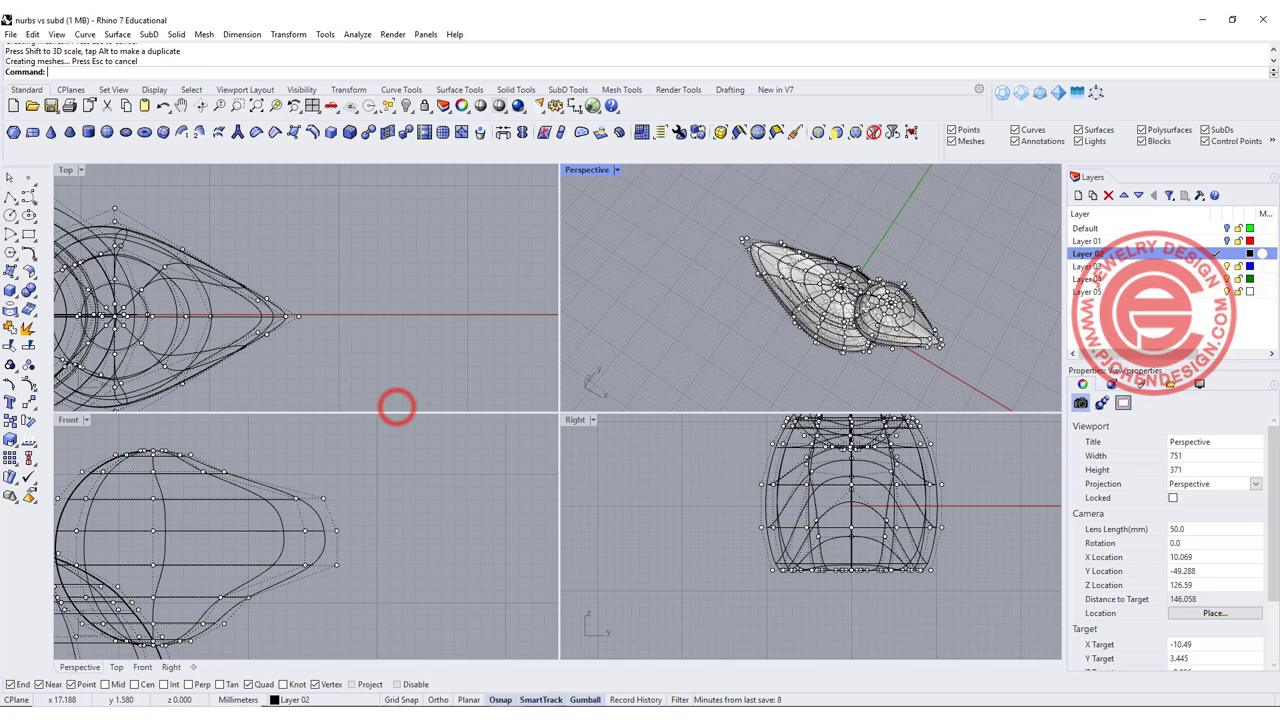
Hide the head's control points and raise the head into place on the body.
{"action": "right_click_drag", "start_coordinate": [563, 383], "coordinate": [700, 370]}
{"action": "right_click_drag", "start_coordinate": [816, 282], "coordinate": [890, 220]}
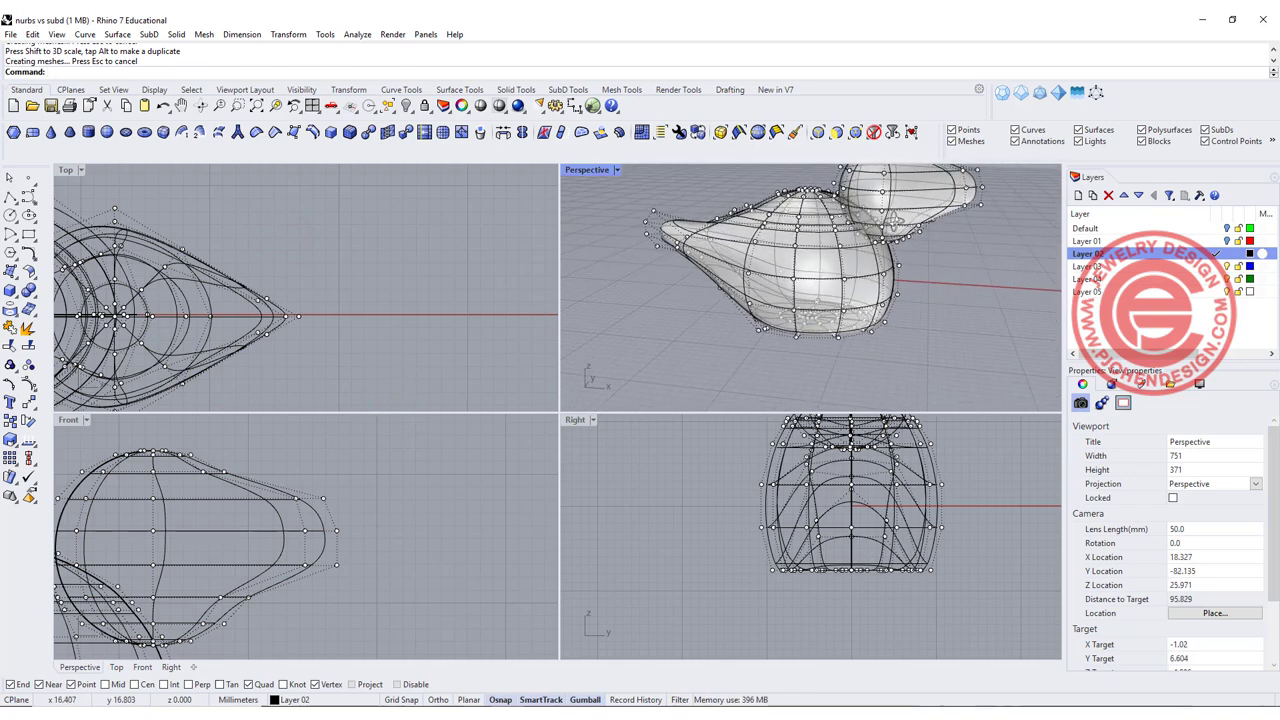
{"action": "scroll", "coordinate": [250, 489], "scroll_direction": "down", "scroll_amount": 2}
{"action": "scroll", "coordinate": [250, 489], "scroll_direction": "down", "scroll_amount": 2}
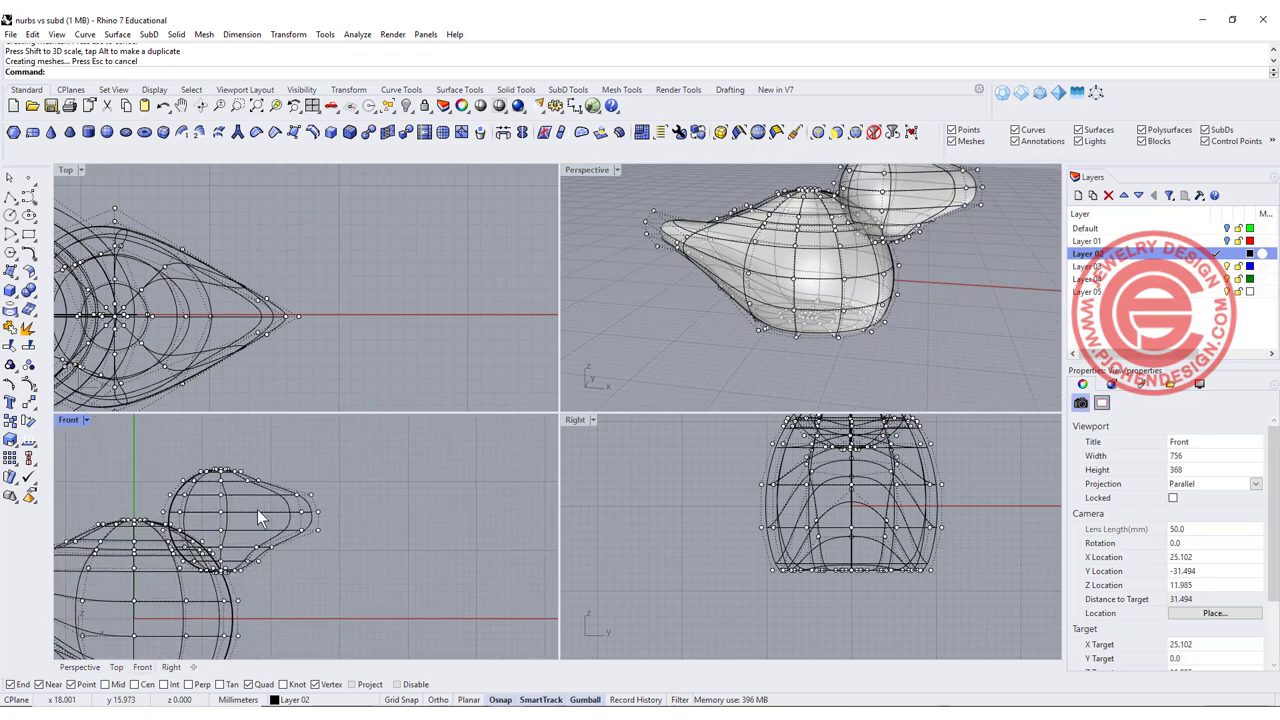
{"action": "key", "text": "Escape"}
{"action": "left_click", "coordinate": [270, 513]}
{"action": "left_click_drag", "start_coordinate": [280, 516], "coordinate": [283, 497]}
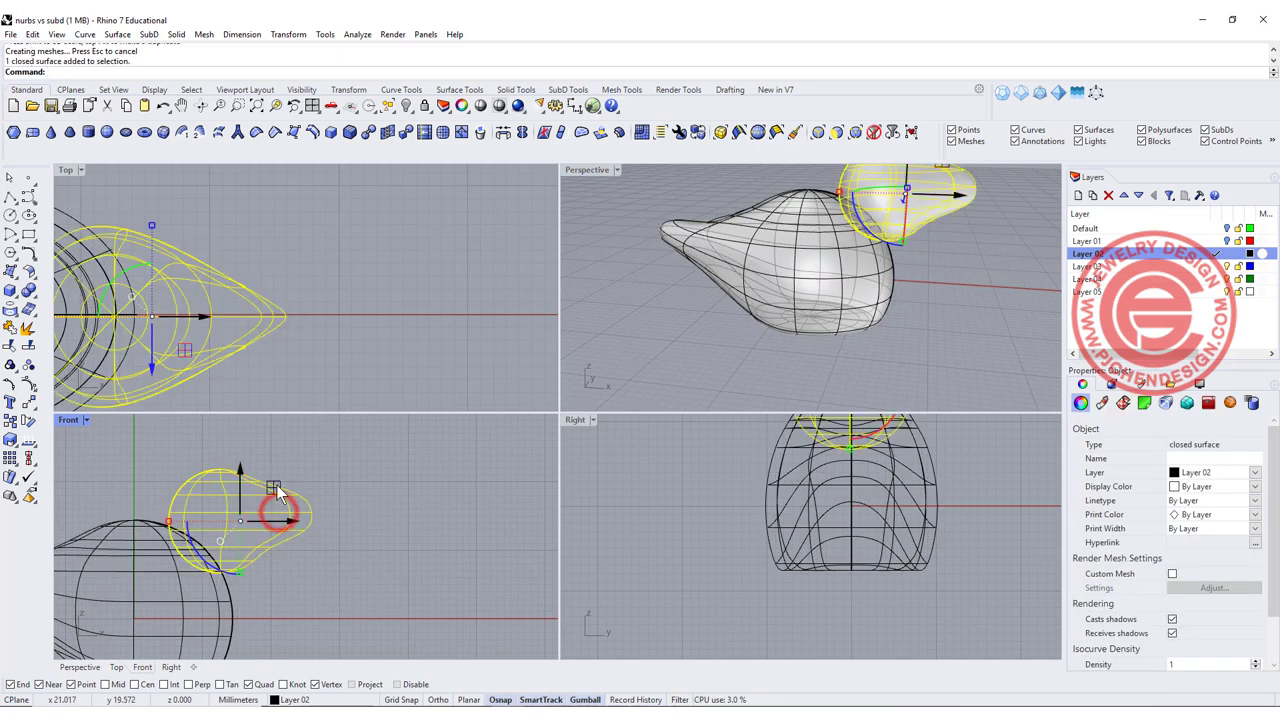
{"action": "left_click", "coordinate": [406, 554]}
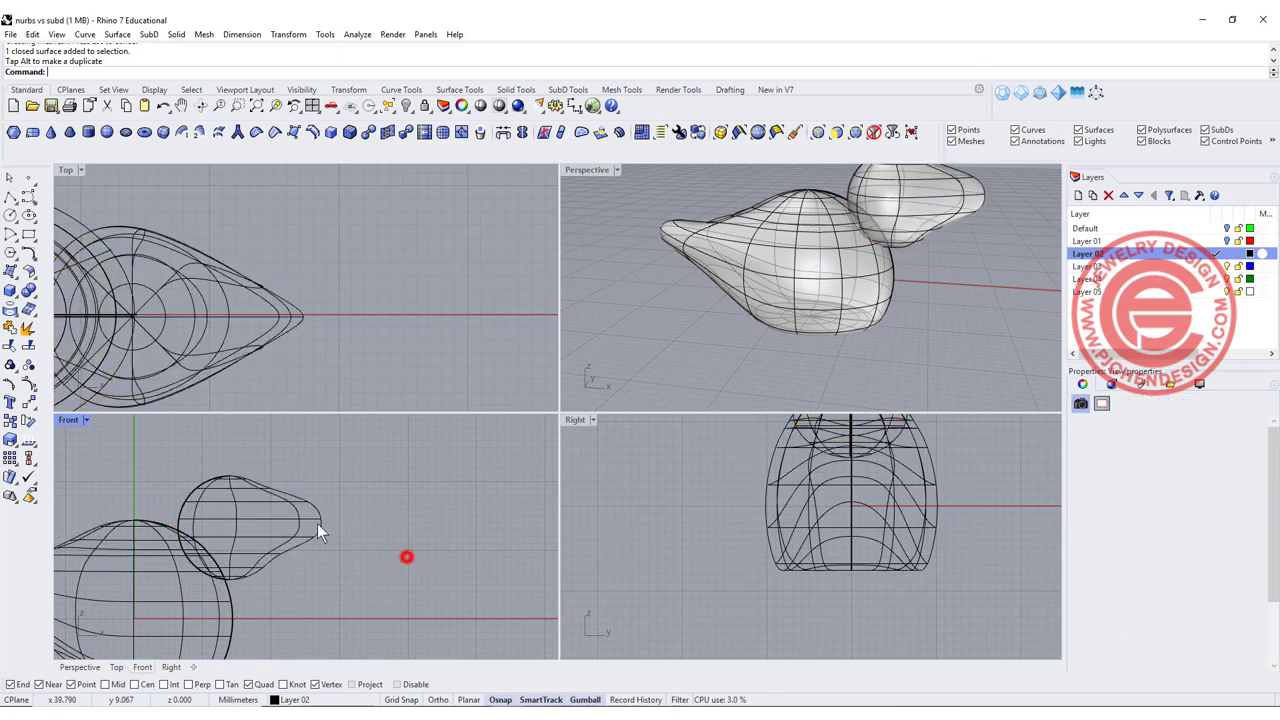
{"action": "right_click_drag", "start_coordinate": [754, 296], "coordinate": [774, 196]}
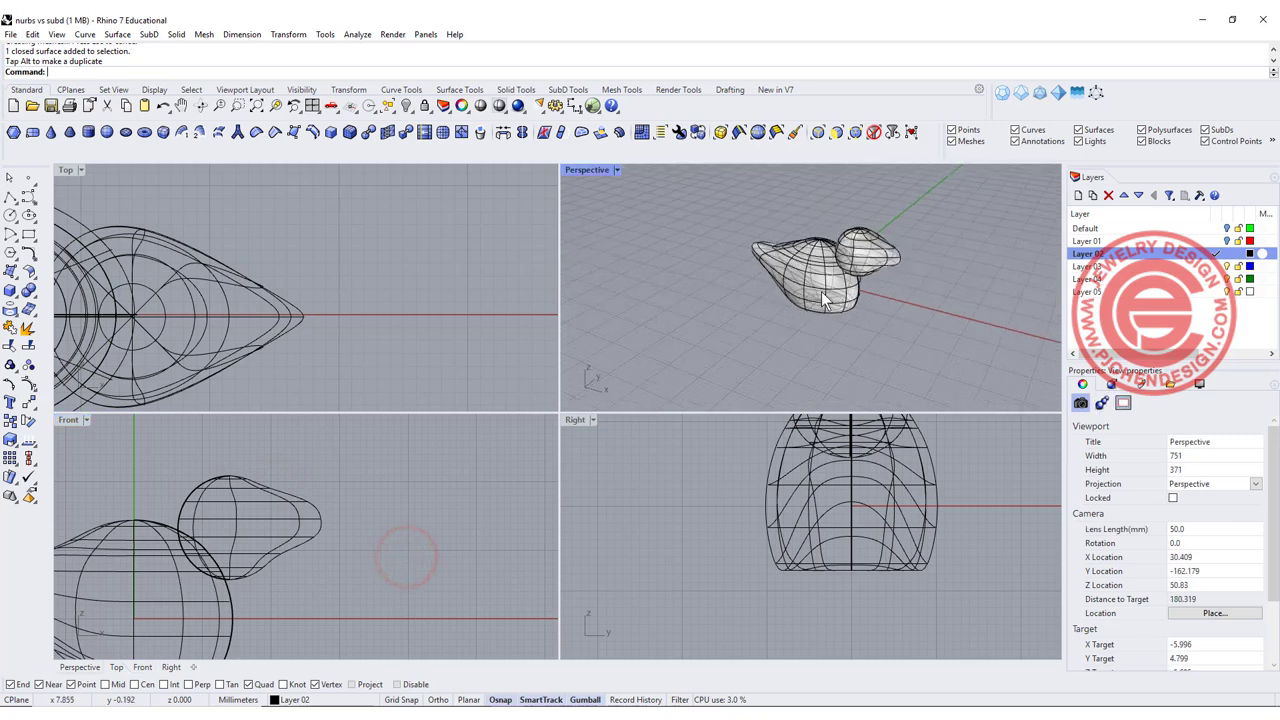
Switch the Perspective view to Rendered display and orbit around the bird.
{"action": "left_click", "coordinate": [617, 170]}
{"action": "left_click", "coordinate": [586, 248]}
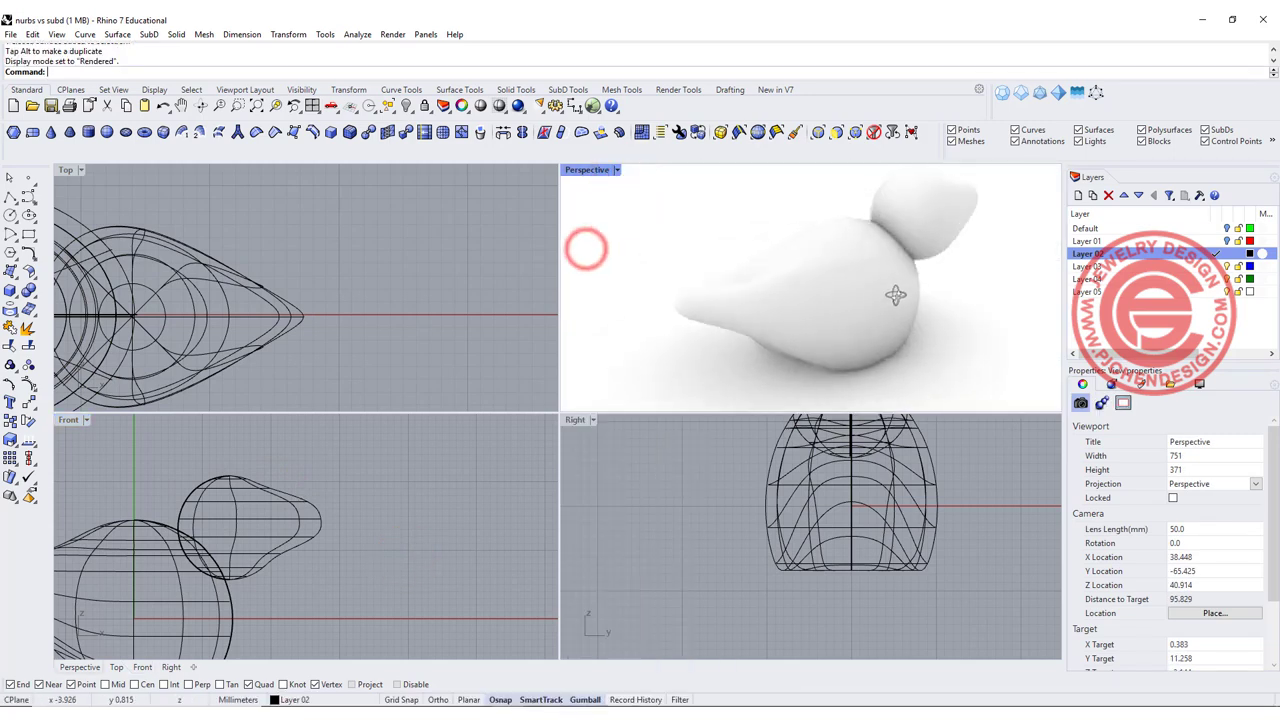
{"action": "mouse_move", "coordinate": [895, 294]}
{"action": "right_mouse_down"}
{"action": "mouse_move", "coordinate": [794, 294]}
{"action": "mouse_move", "coordinate": [891, 280]}
{"action": "mouse_move", "coordinate": [763, 277]}
{"action": "mouse_move", "coordinate": [809, 267]}
{"action": "mouse_move", "coordinate": [786, 265]}
{"action": "right_mouse_up"}
{"action": "scroll", "coordinate": [885, 258], "scroll_direction": "up", "scroll_amount": 3}
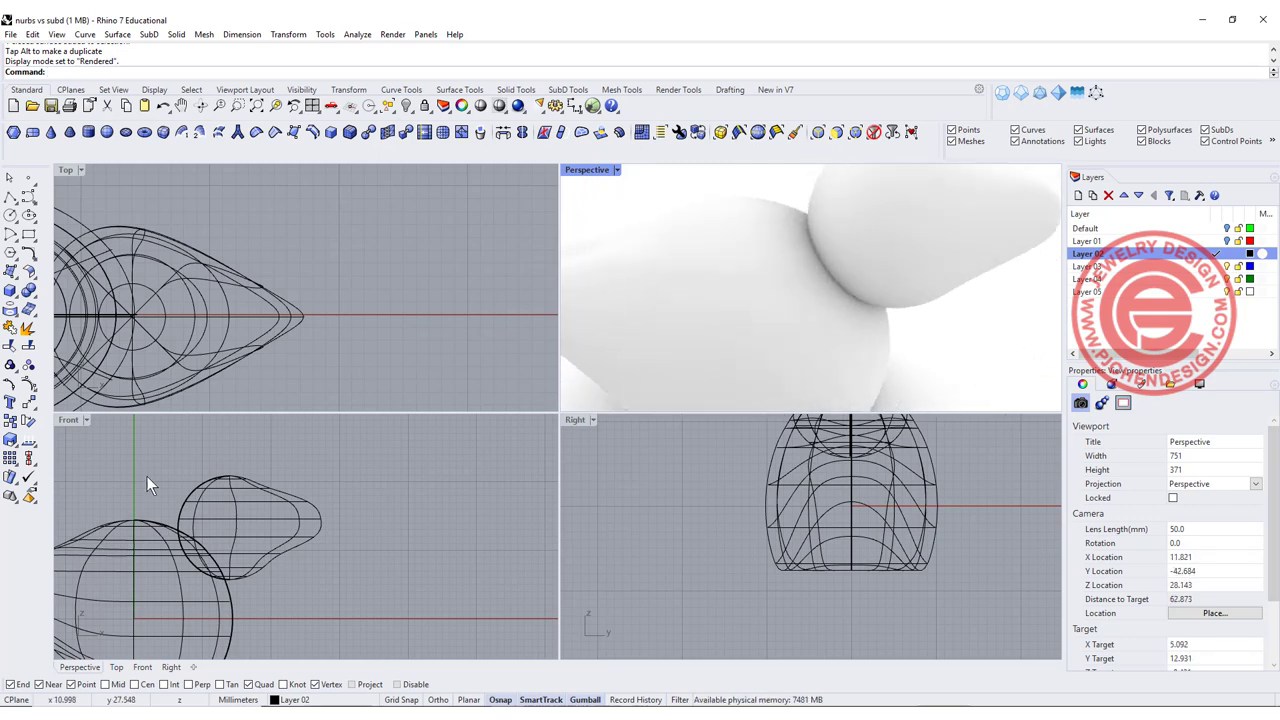
{"action": "left_click", "coordinate": [297, 590]}
Boolean-union body and head, then fillet the chained neck seam edge at 1.5.
{"action": "key", "text": "ctrl+a"}
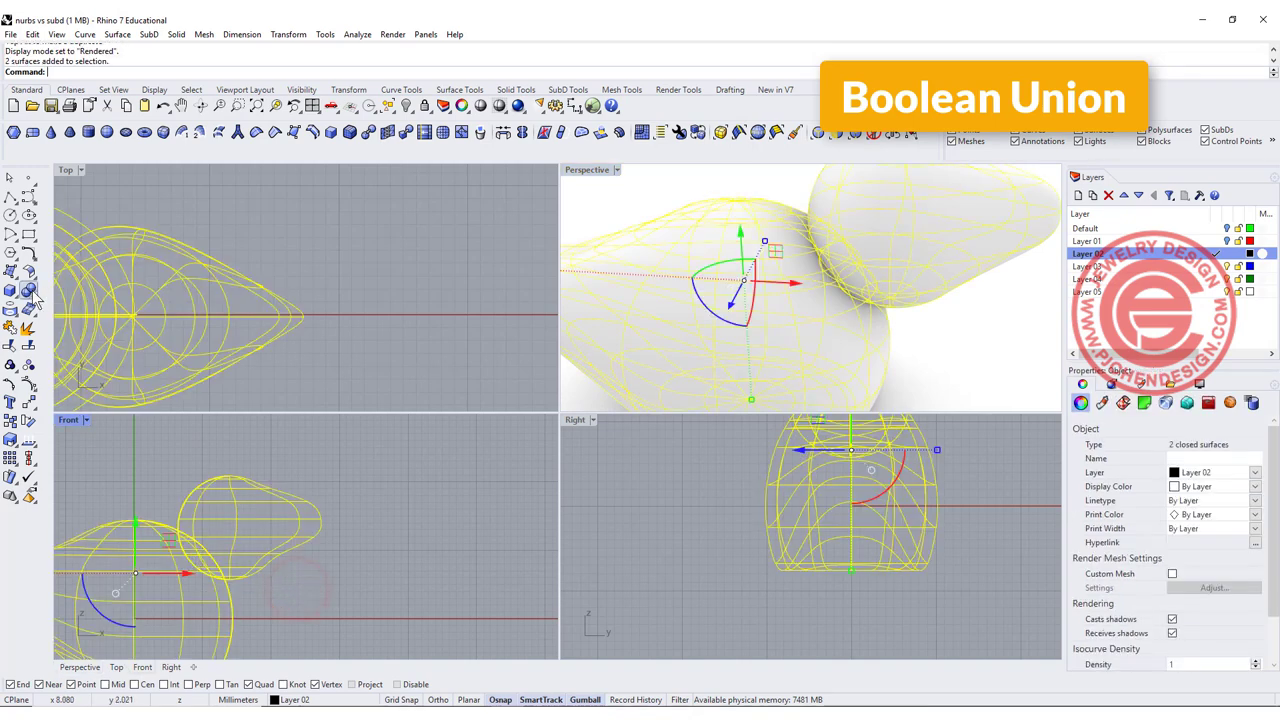
{"action": "left_click", "coordinate": [28, 290]}
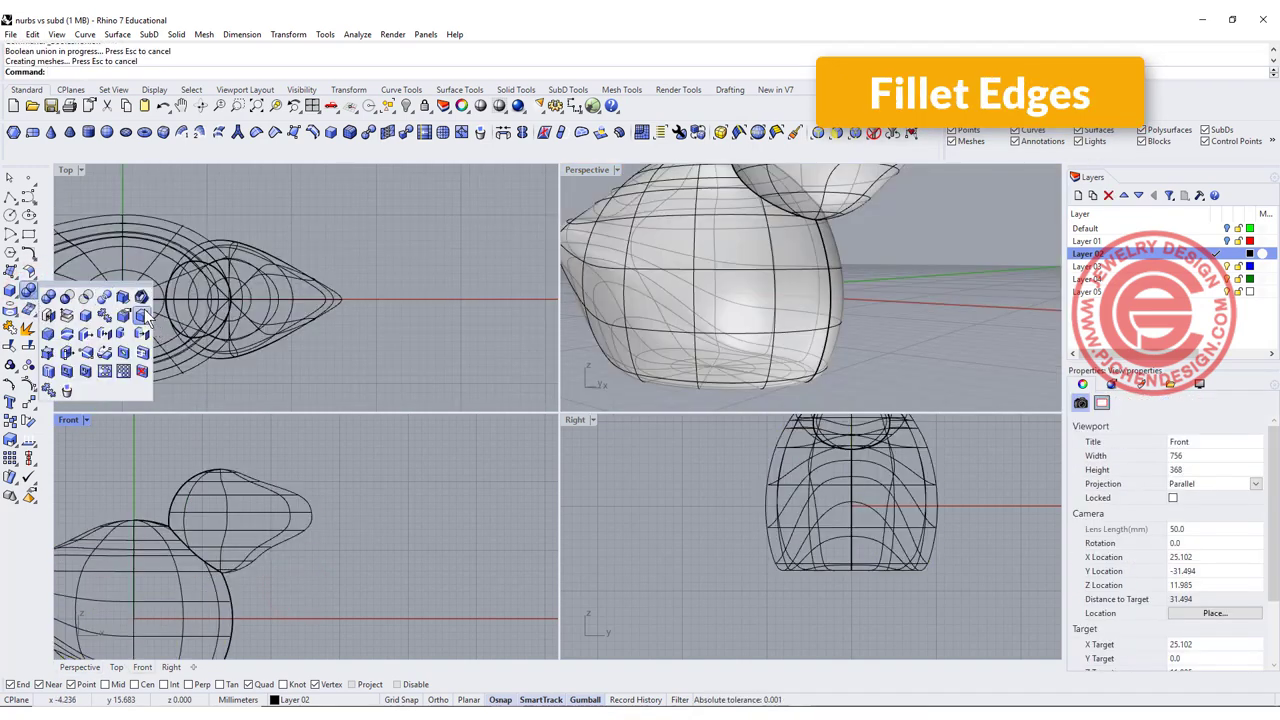
{"action": "left_click", "coordinate": [142, 316]}
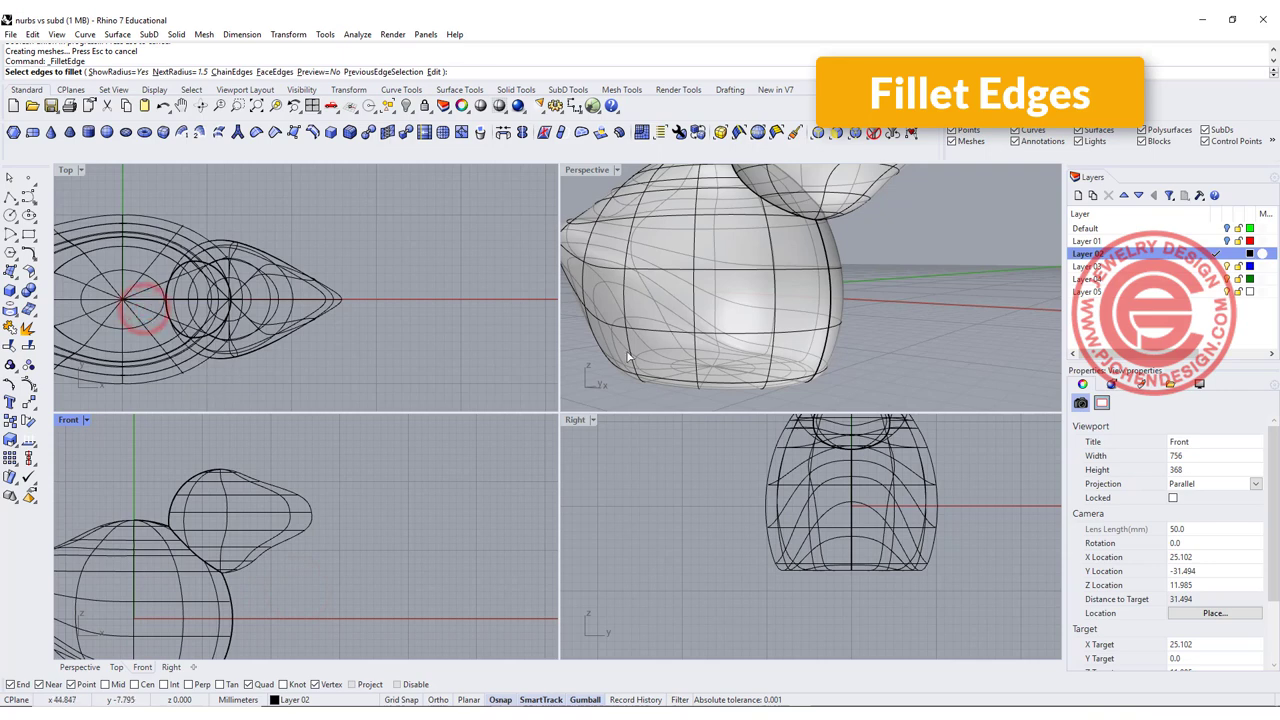
{"action": "scroll", "coordinate": [628, 357], "scroll_direction": "up", "scroll_amount": 5}
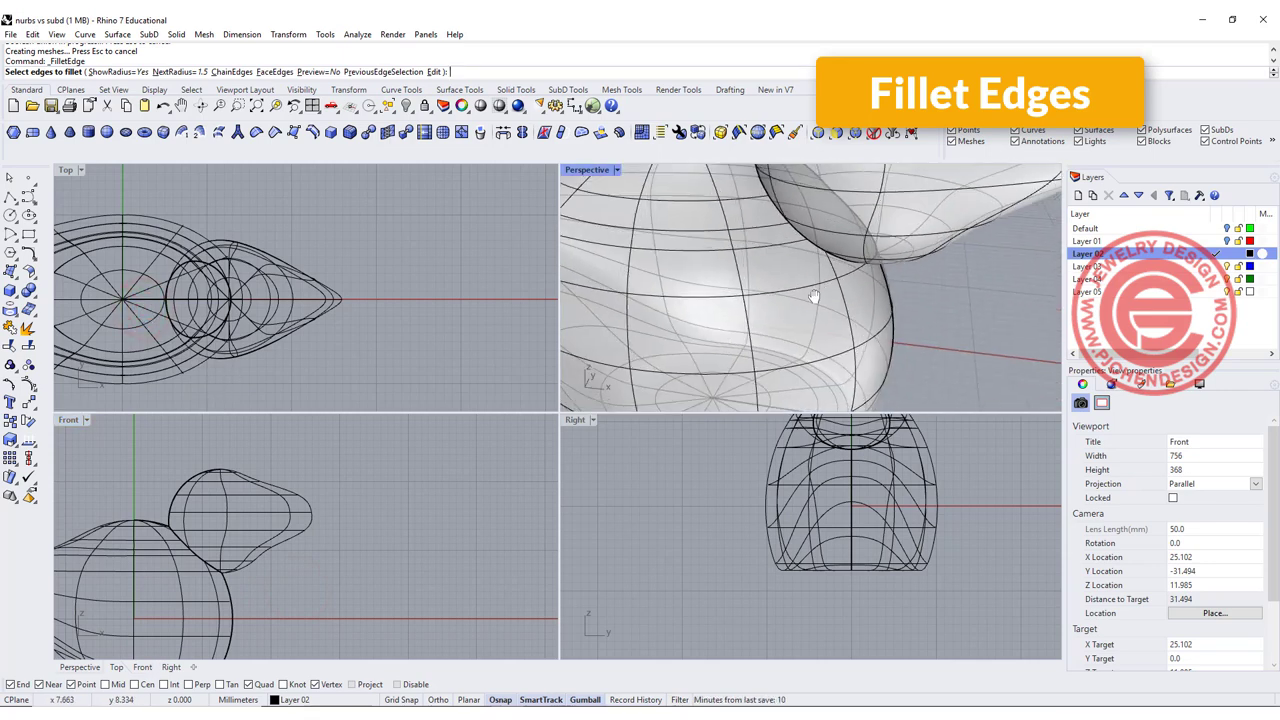
{"action": "right_click_drag", "start_coordinate": [814, 296], "coordinate": [772, 304]}
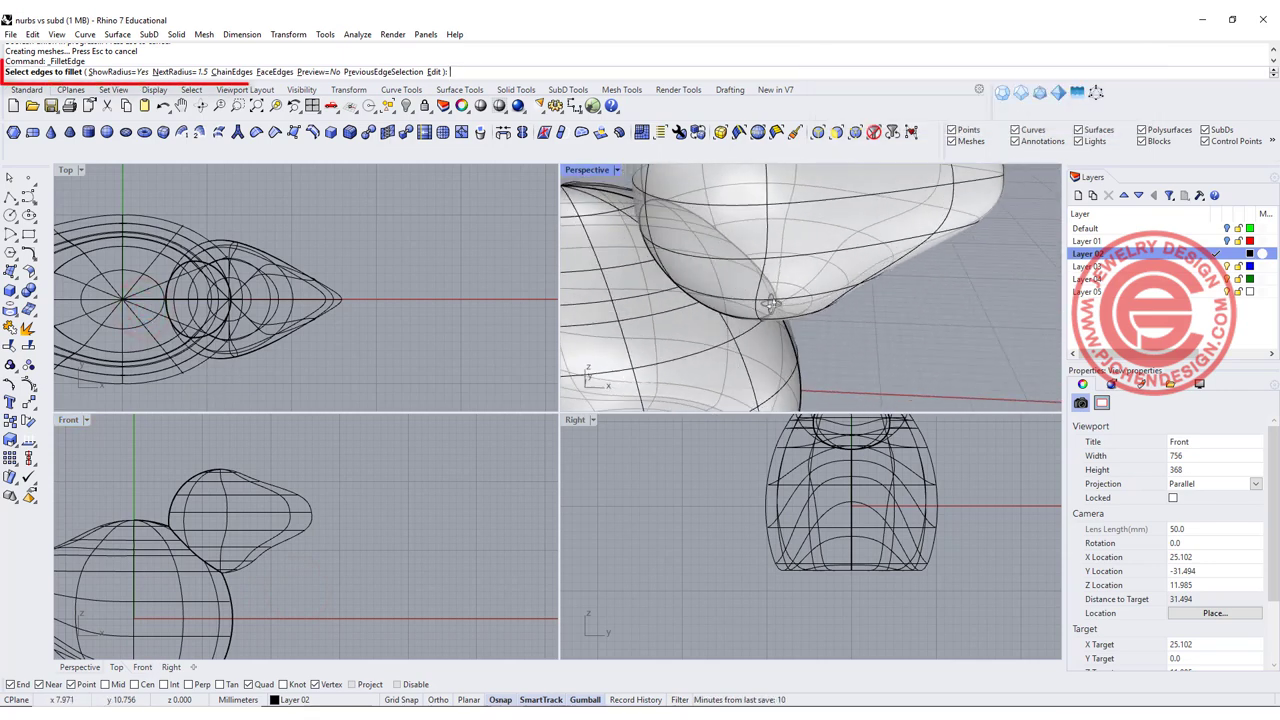
{"action": "left_click", "coordinate": [218, 76]}
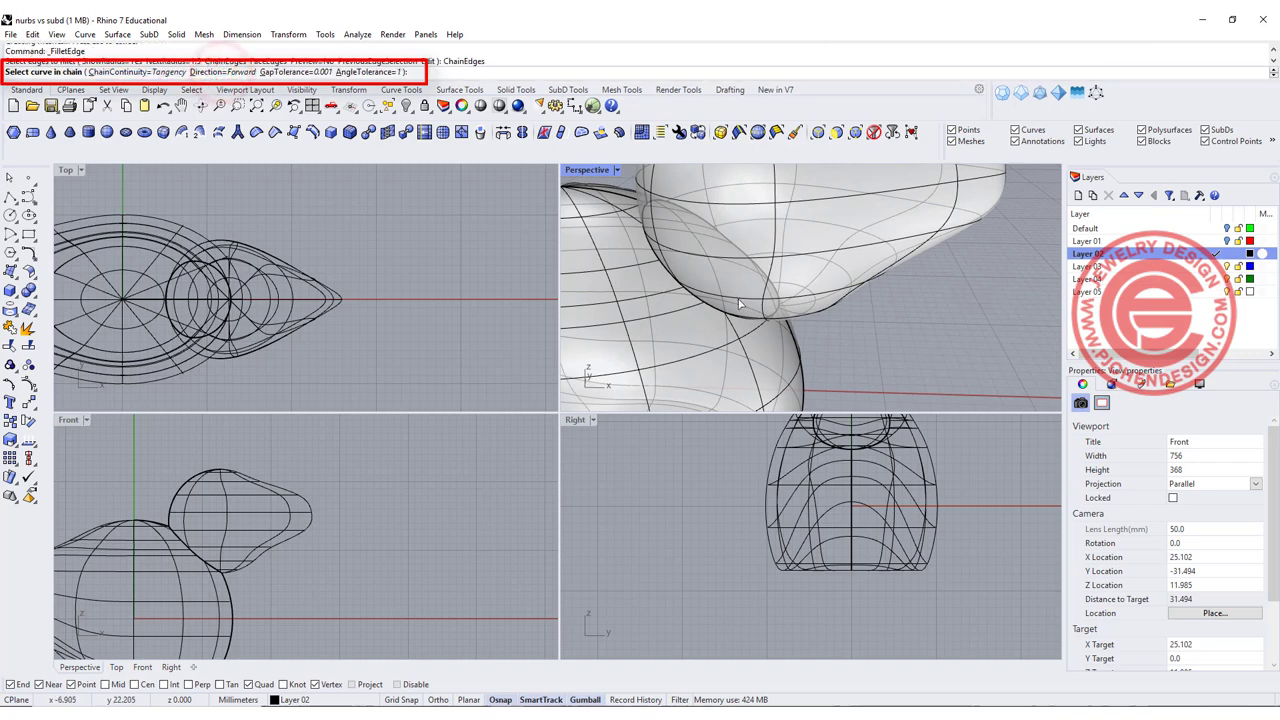
{"action": "left_click", "coordinate": [737, 320]}
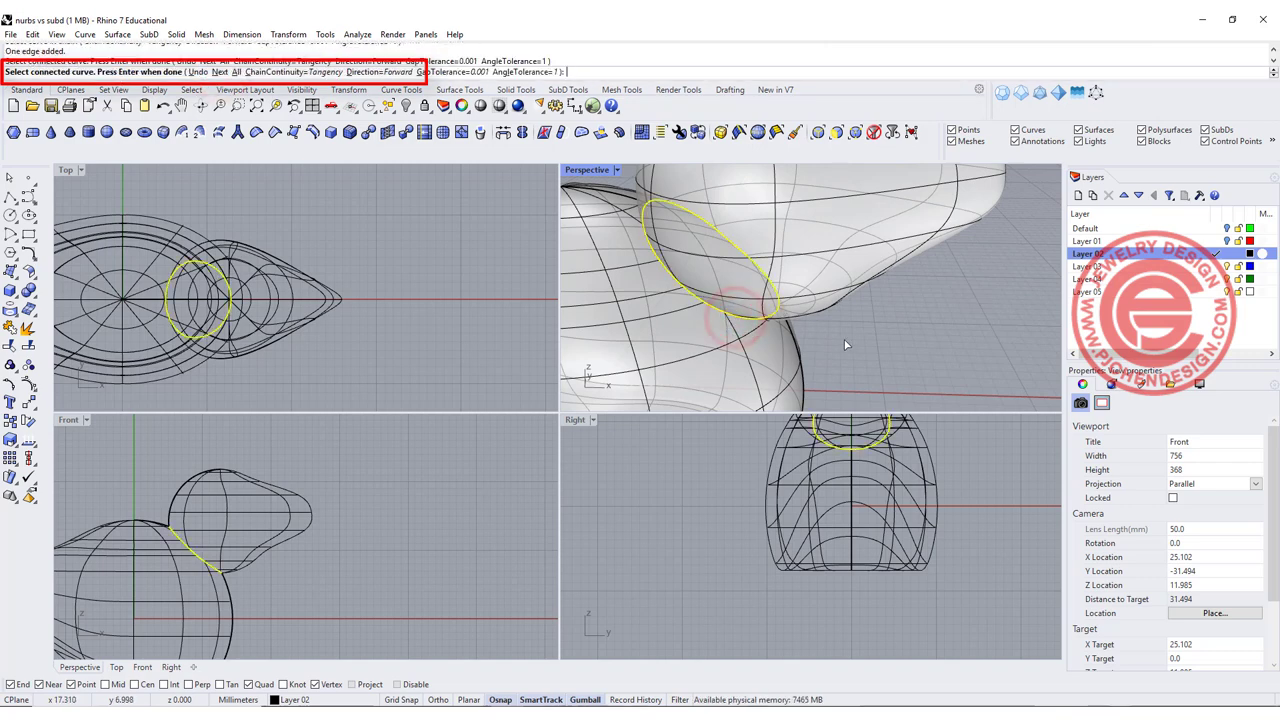
{"action": "key", "text": "Return"}
{"action": "key", "text": "Return"}
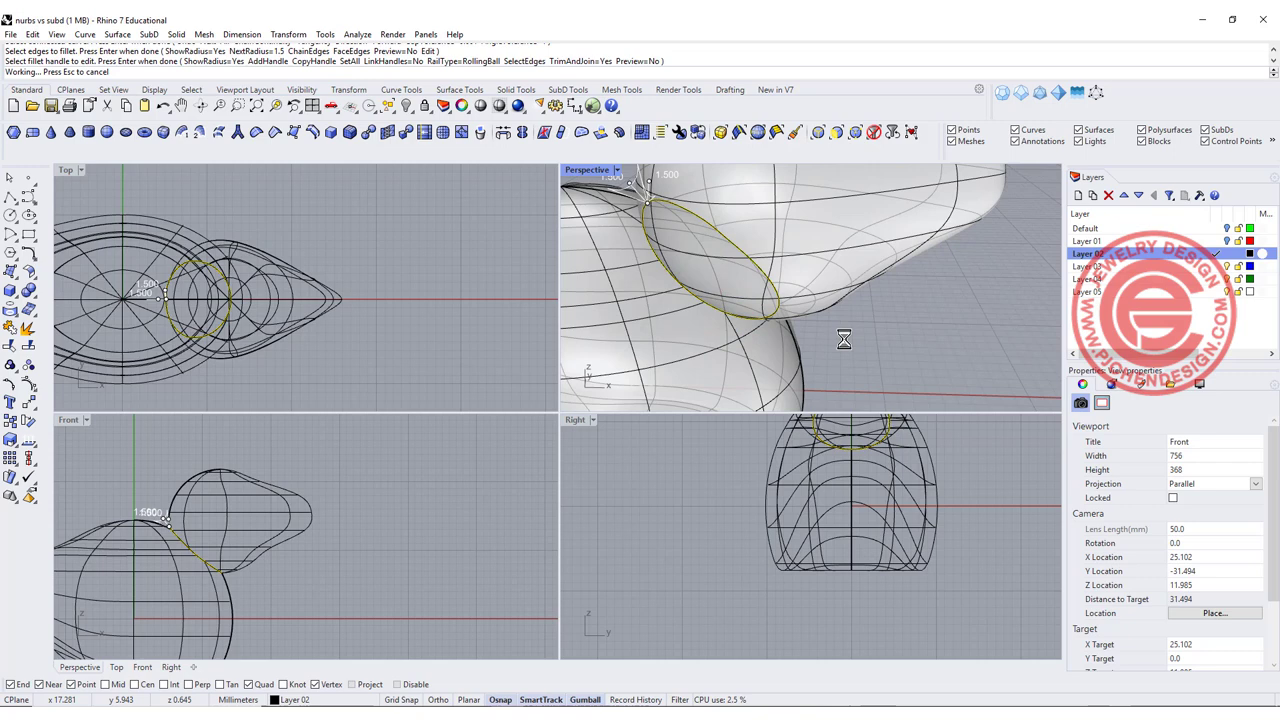
{"action": "mouse_move", "coordinate": [844, 340]}
{"action": "right_mouse_down"}
{"action": "mouse_move", "coordinate": [778, 308]}
{"action": "mouse_move", "coordinate": [851, 306]}
{"action": "mouse_move", "coordinate": [617, 193]}
{"action": "right_mouse_up"}
{"action": "left_click", "coordinate": [778, 308]}
{"action": "scroll", "coordinate": [820, 322], "scroll_direction": "down", "scroll_amount": 5}
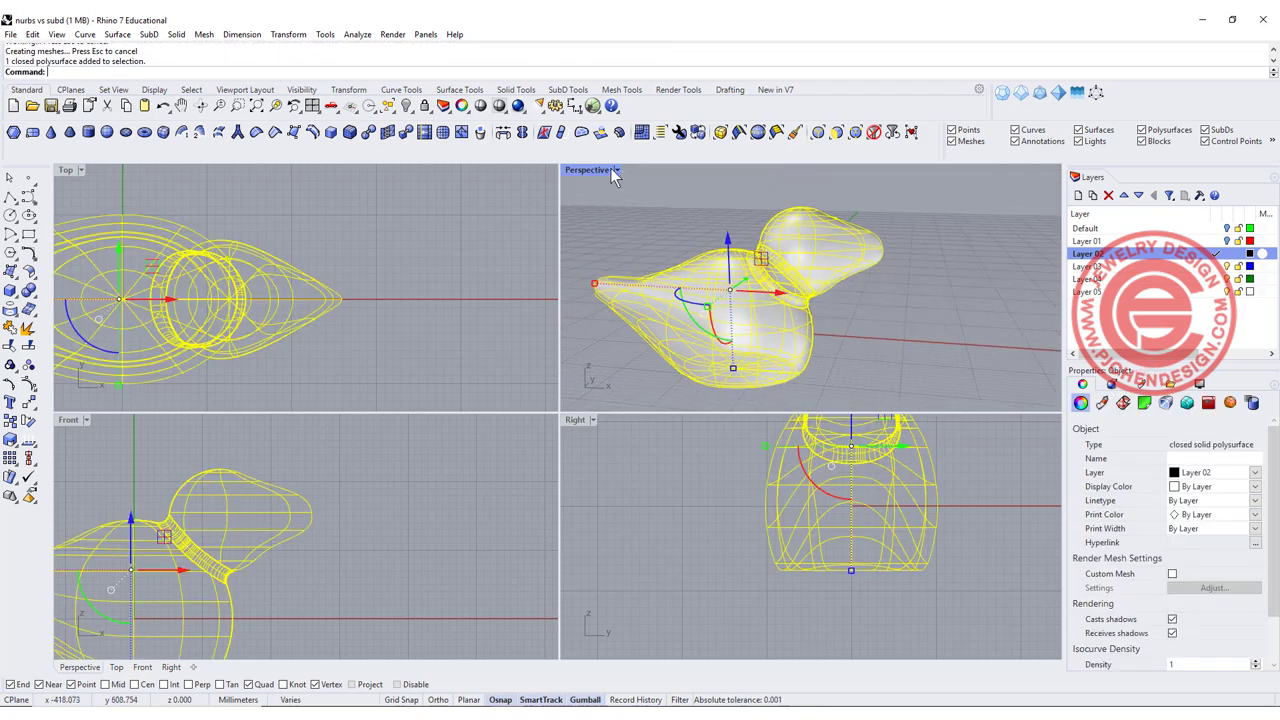
{"action": "key", "text": "Escape"}
Switch the Perspective view to Rendered display and orbit around the NURBS bird.
{"action": "left_click", "coordinate": [617, 170]}
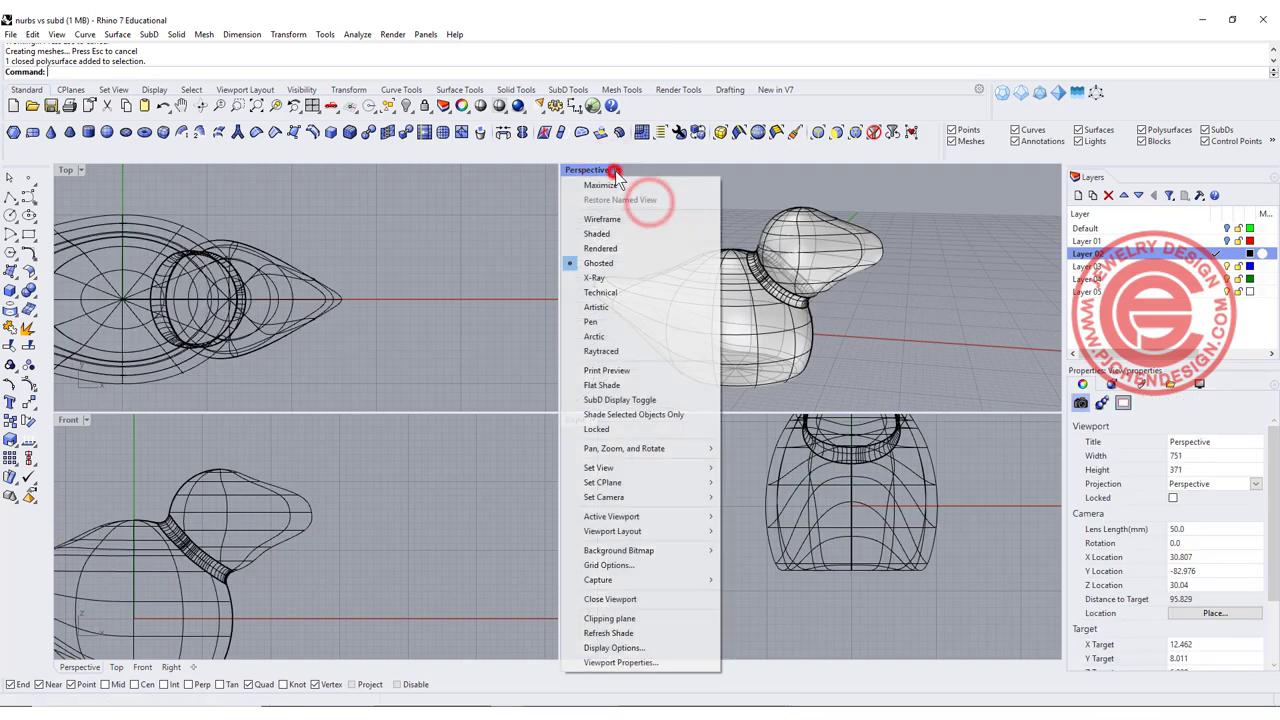
{"action": "left_click", "coordinate": [619, 248]}
{"action": "mouse_move", "coordinate": [769, 324]}
{"action": "right_mouse_down"}
{"action": "mouse_move", "coordinate": [846, 349]}
{"action": "mouse_move", "coordinate": [763, 277]}
{"action": "mouse_move", "coordinate": [865, 249]}
{"action": "mouse_move", "coordinate": [797, 257]}
{"action": "mouse_move", "coordinate": [827, 300]}
{"action": "right_mouse_up"}
{"action": "scroll", "coordinate": [797, 258], "scroll_direction": "up", "scroll_amount": 5}
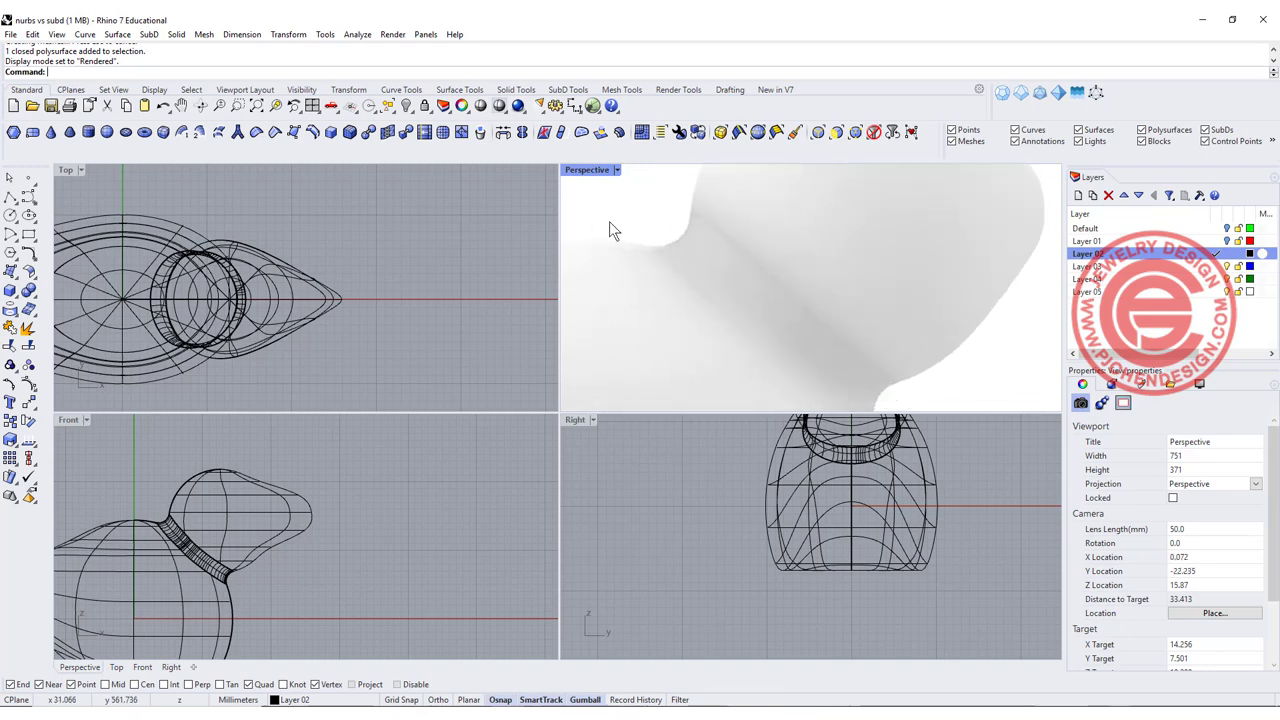
{"action": "mouse_move", "coordinate": [609, 229]}
{"action": "right_mouse_down"}
{"action": "mouse_move", "coordinate": [771, 208]}
{"action": "mouse_move", "coordinate": [840, 271]}
{"action": "right_mouse_up"}
{"action": "scroll", "coordinate": [840, 271], "scroll_direction": "up", "scroll_amount": 2}
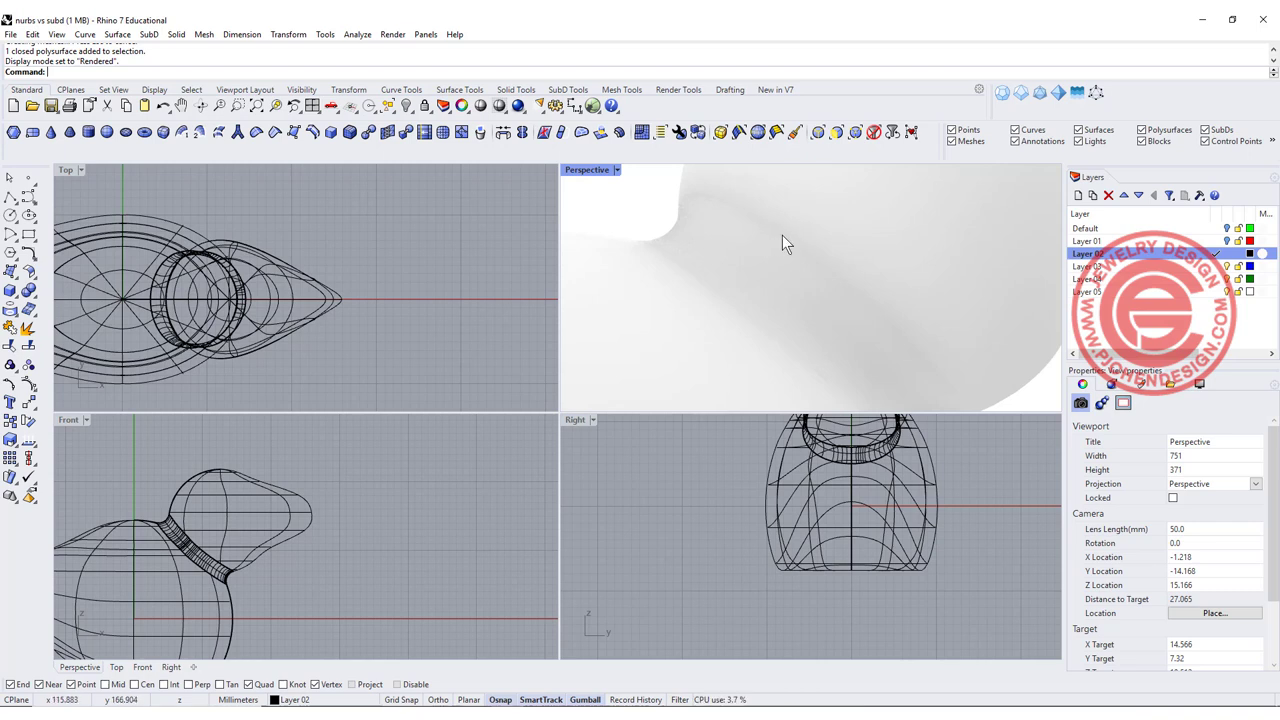
{"action": "scroll", "coordinate": [883, 249], "scroll_direction": "down", "scroll_amount": 10}
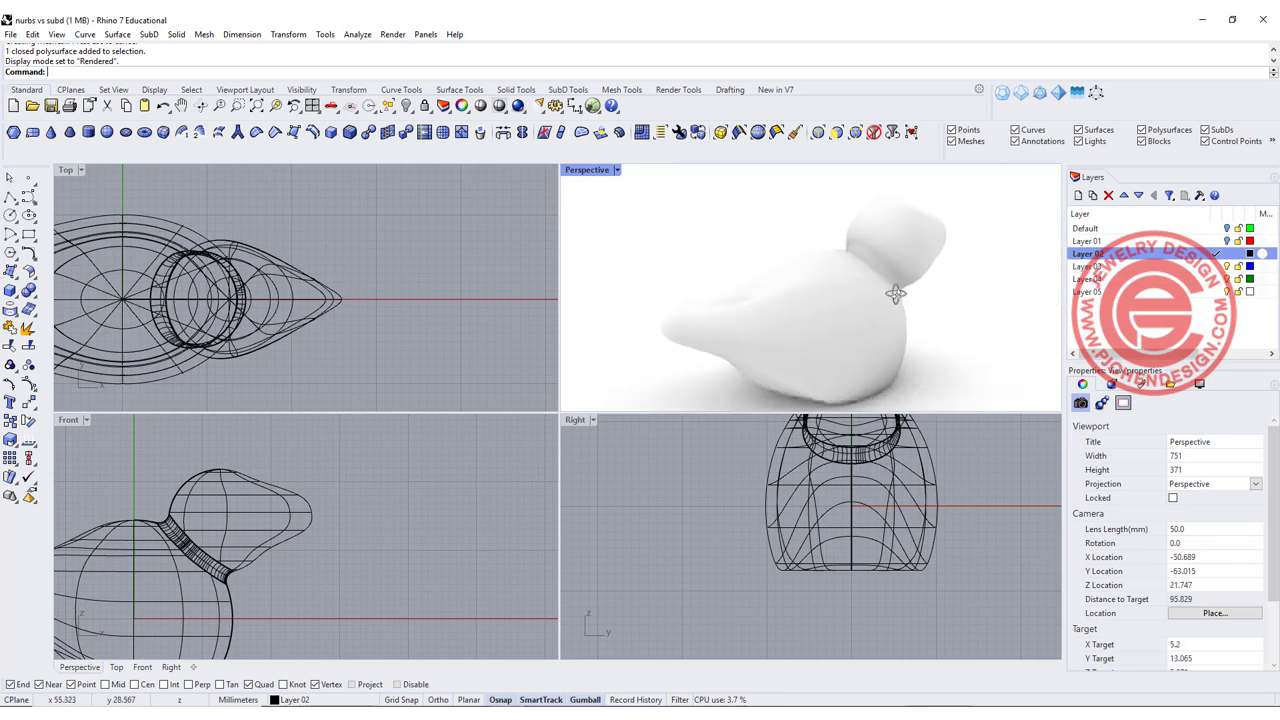
{"action": "mouse_move", "coordinate": [883, 249]}
{"action": "right_mouse_down"}
{"action": "mouse_move", "coordinate": [663, 271]}
{"action": "mouse_move", "coordinate": [817, 300]}
{"action": "mouse_move", "coordinate": [856, 283]}
{"action": "mouse_move", "coordinate": [720, 287]}
{"action": "mouse_move", "coordinate": [828, 320]}
{"action": "mouse_move", "coordinate": [754, 328]}
{"action": "right_mouse_up"}
Maximize the Perspective view and set it to Ghosted shading, viewed from the side.
{"action": "double_click", "coordinate": [581, 171]}
{"action": "key", "text": "ctrl+alt+g"}
{"action": "mouse_move", "coordinate": [506, 240]}
{"action": "right_mouse_down"}
{"action": "mouse_move", "coordinate": [500, 424]}
{"action": "mouse_move", "coordinate": [569, 345]}
{"action": "mouse_move", "coordinate": [528, 345]}
{"action": "mouse_move", "coordinate": [549, 343]}
{"action": "right_mouse_up"}
{"action": "scroll", "coordinate": [500, 424], "scroll_direction": "up", "scroll_amount": 5}
{"action": "left_click", "coordinate": [509, 392]}
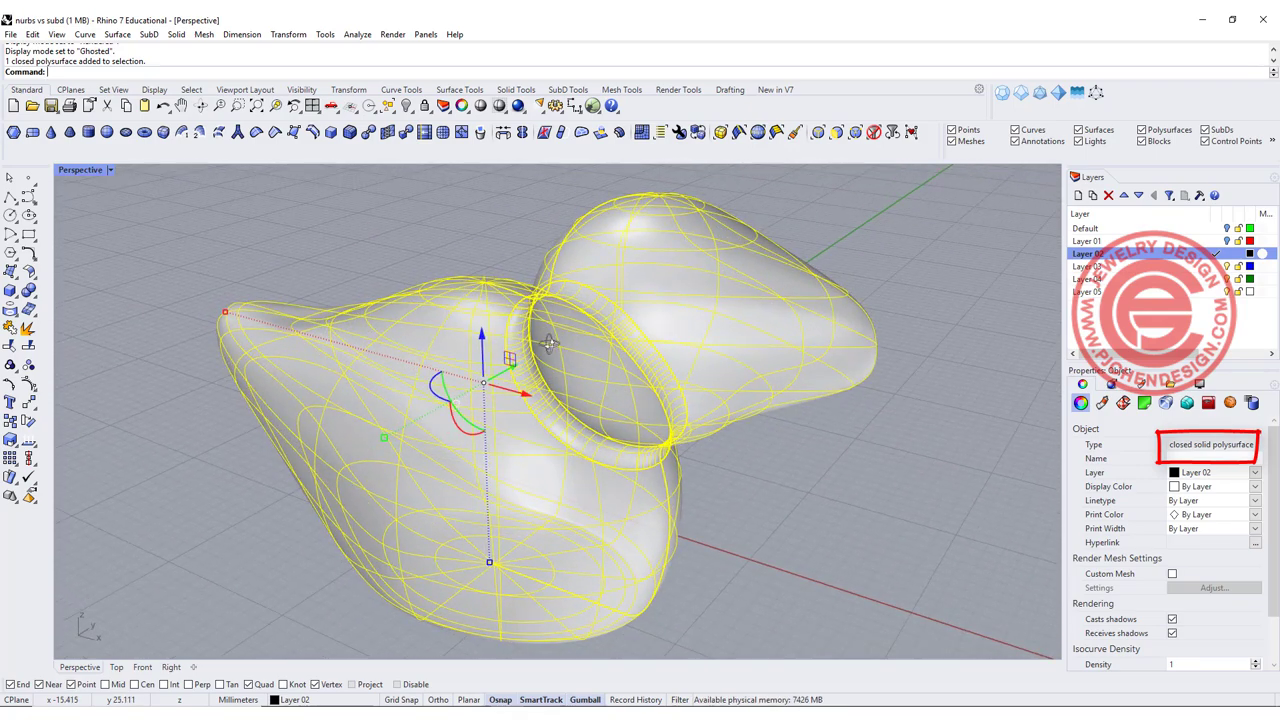
{"action": "left_click", "coordinate": [818, 449]}
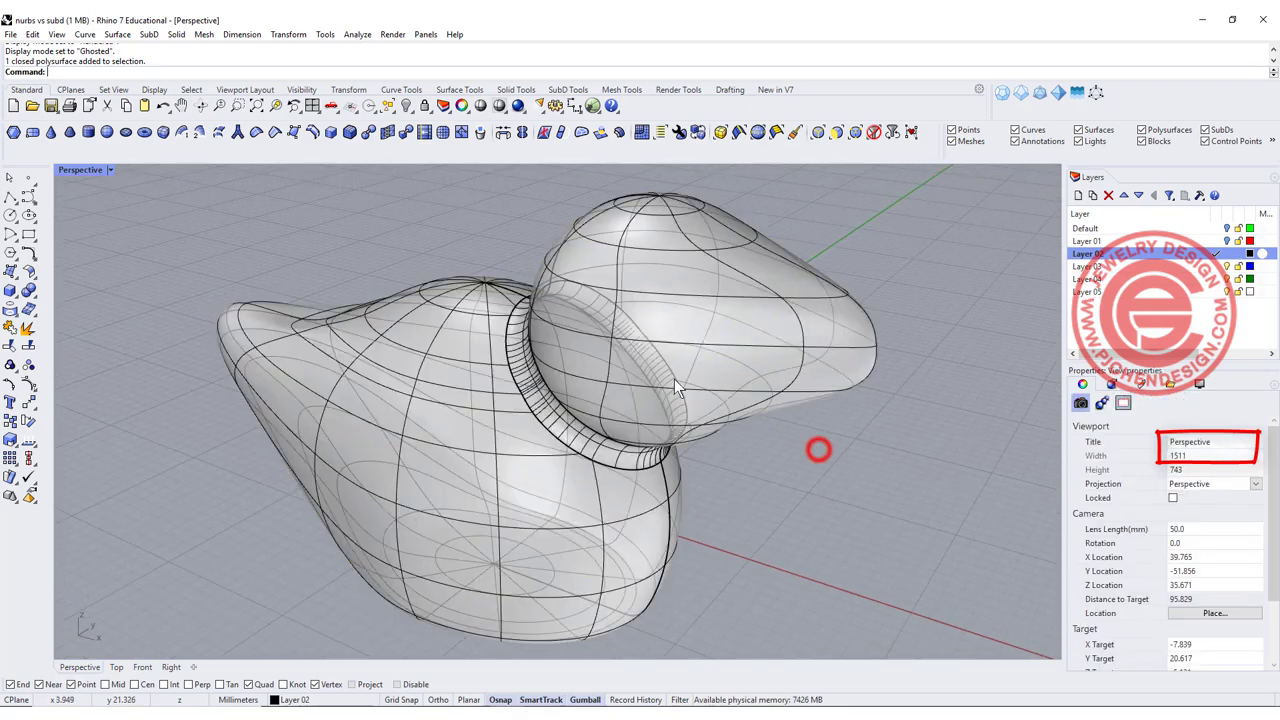
{"action": "left_click", "coordinate": [470, 454]}
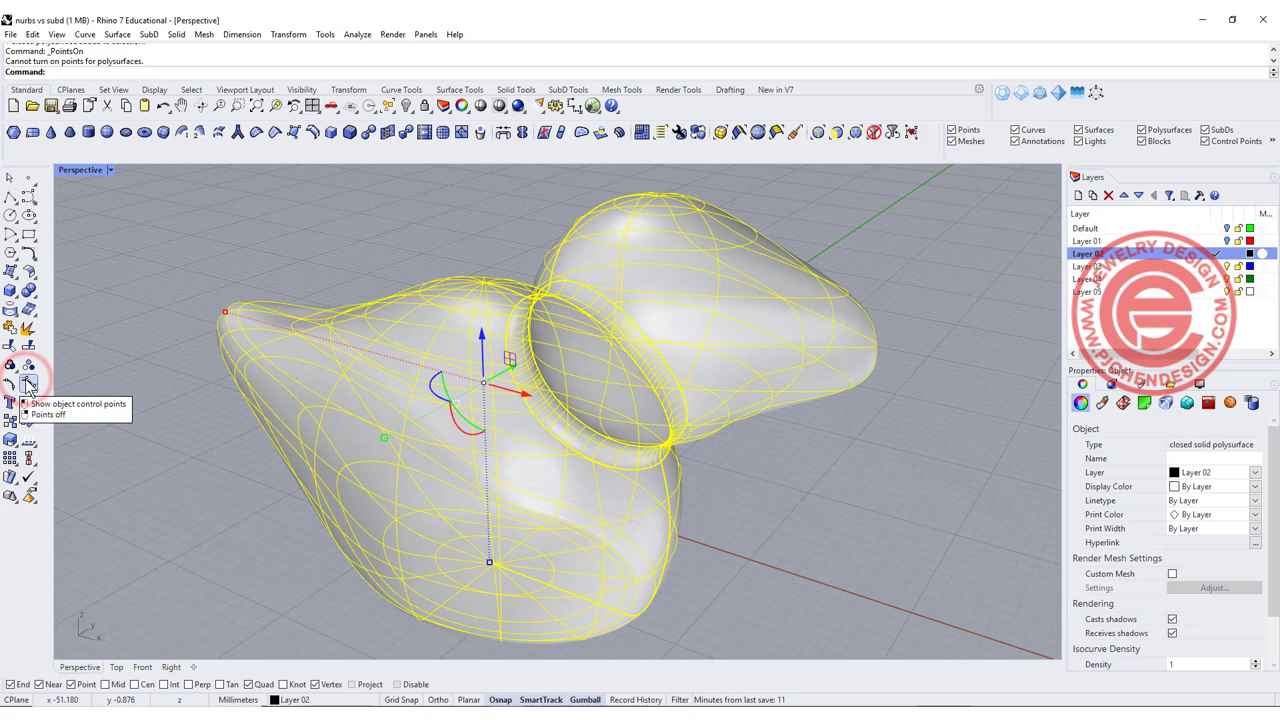
{"action": "left_click_drag", "start_coordinate": [100, 75], "coordinate": [160, 55]}
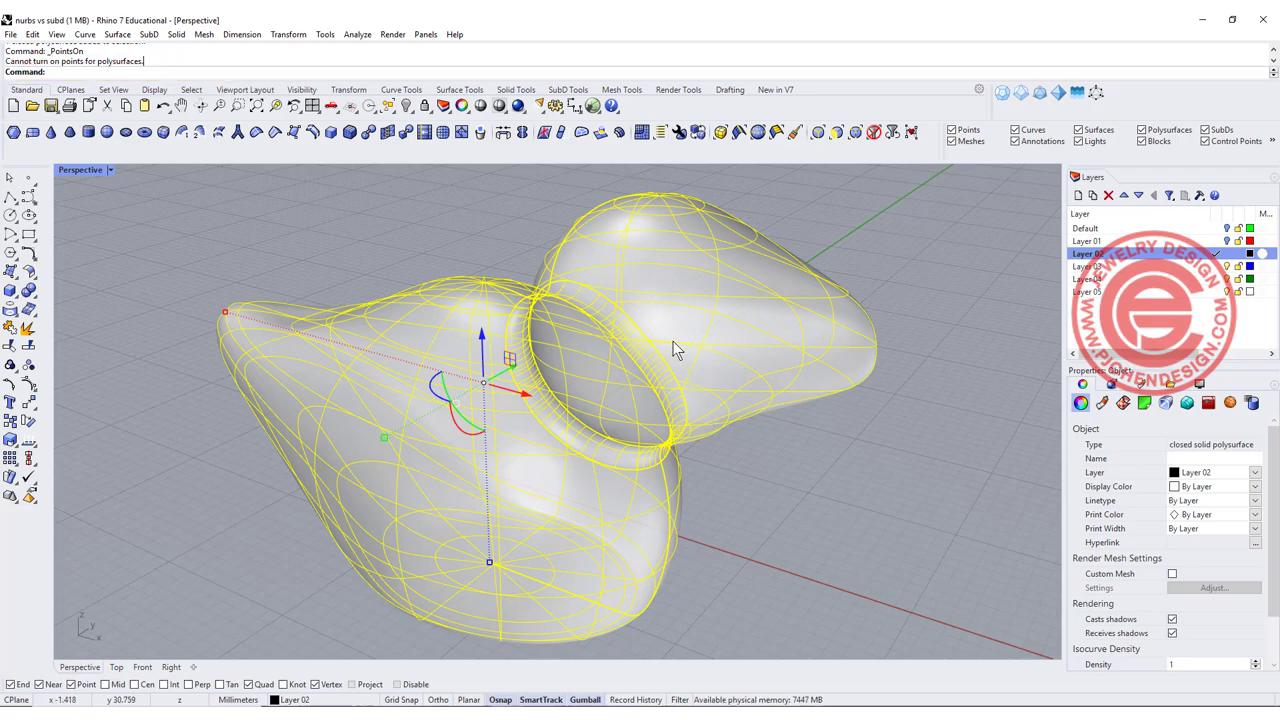
{"action": "mouse_move", "coordinate": [675, 345]}
{"action": "right_mouse_down"}
{"action": "mouse_move", "coordinate": [533, 356]}
{"action": "mouse_move", "coordinate": [650, 345]}
{"action": "right_mouse_up"}
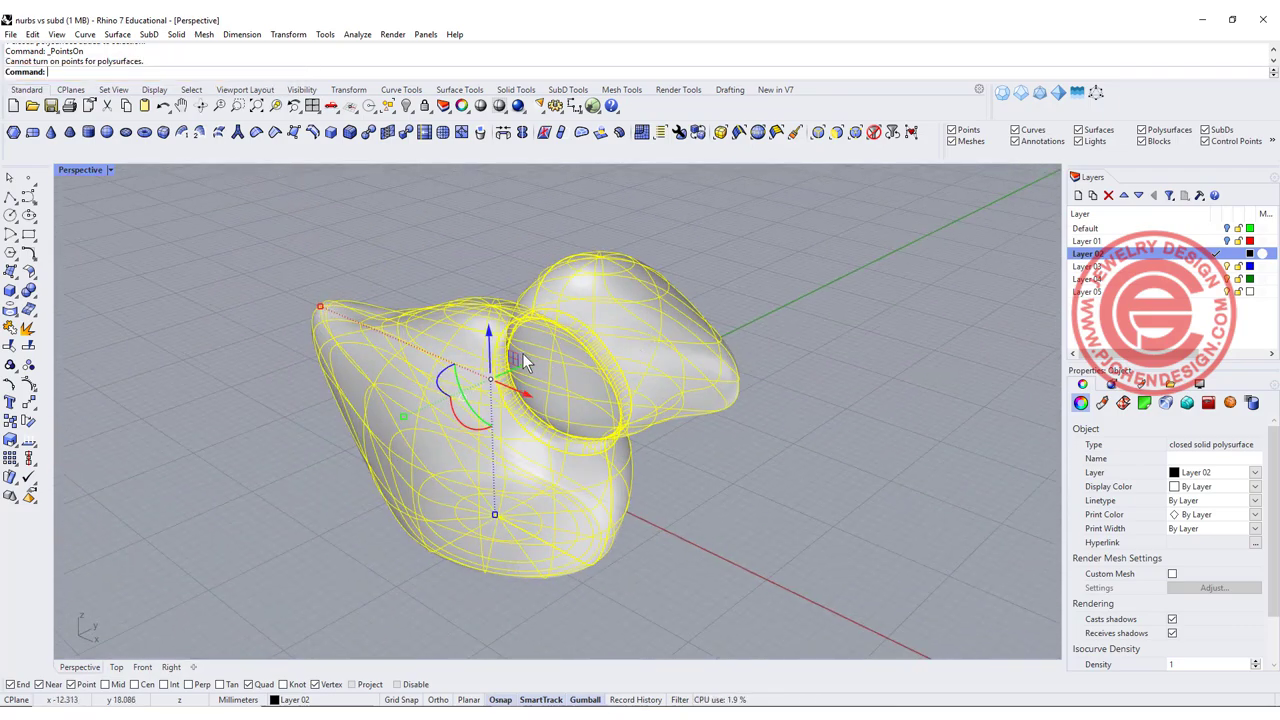
{"action": "right_click_drag", "start_coordinate": [564, 361], "coordinate": [649, 382]}
{"action": "left_click", "coordinate": [697, 383]}
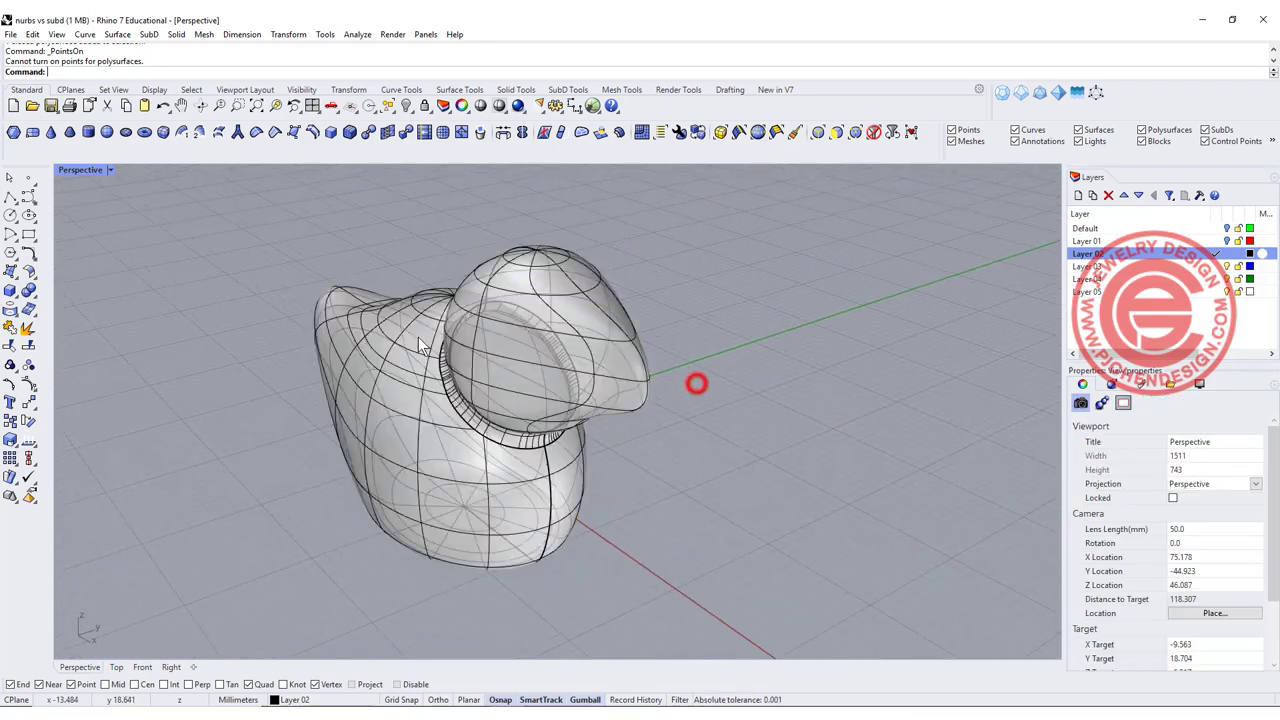
{"action": "right_click_drag", "start_coordinate": [559, 362], "coordinate": [385, 413], "text": "shift"}
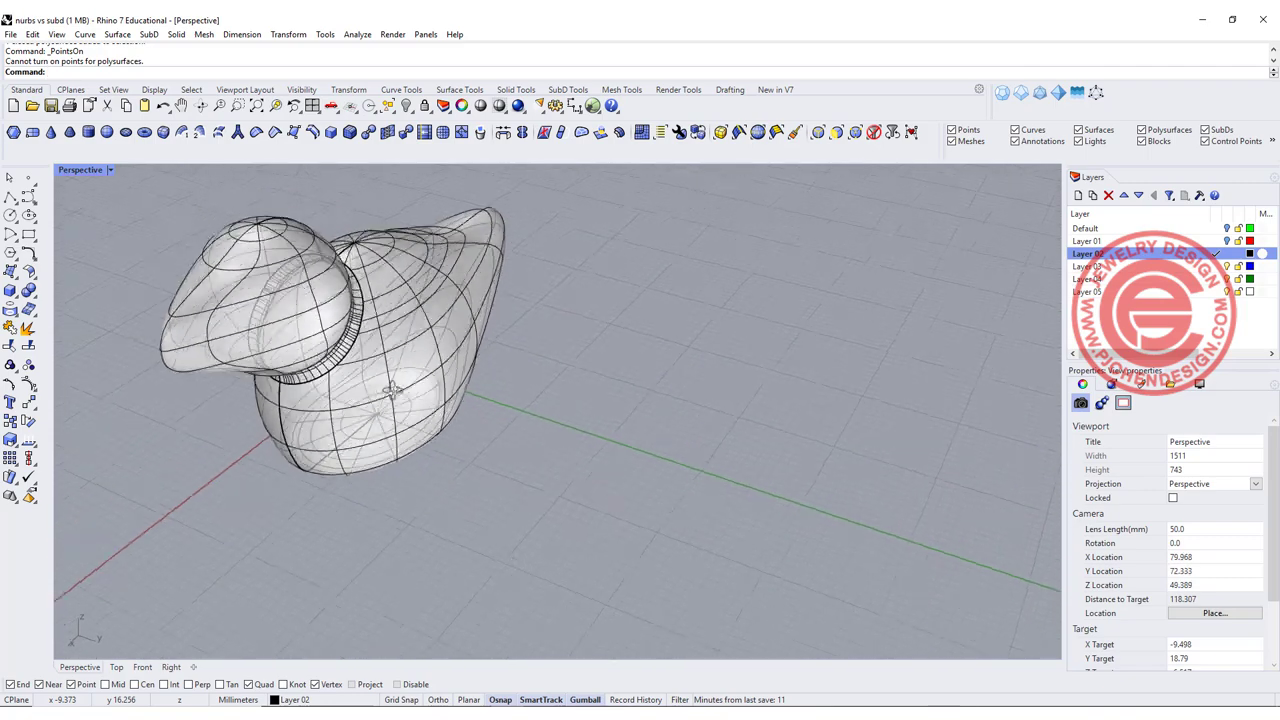
Draw a SubD sphere centred at 0 and view it in a maximized Perspective.
{"action": "left_click", "coordinate": [107, 134]}
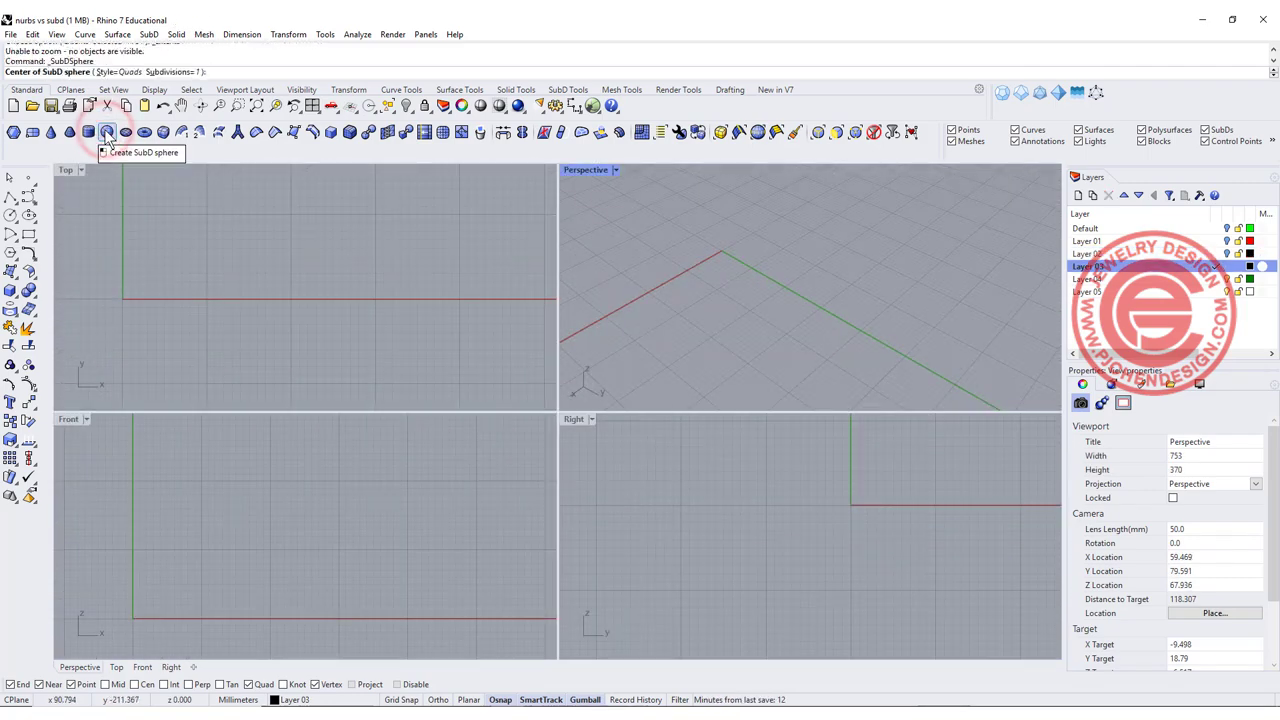
{"action": "right_click_drag", "start_coordinate": [145, 278], "coordinate": [327, 261]}
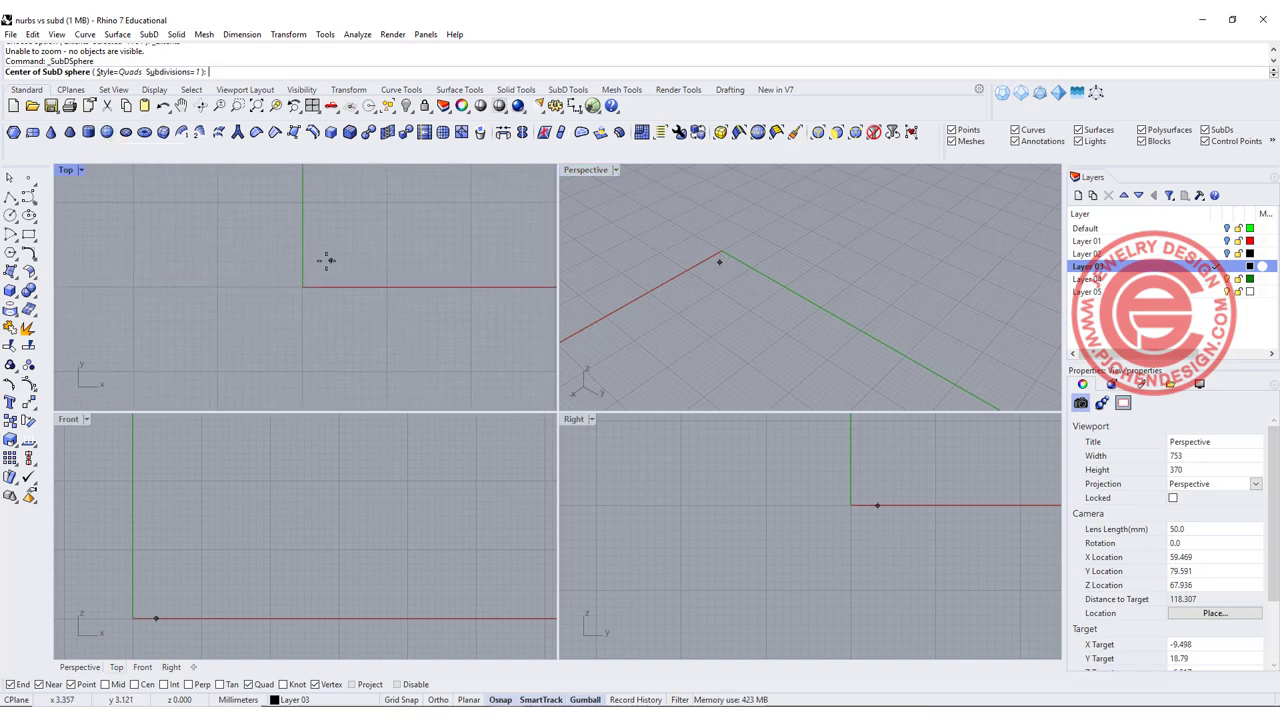
{"action": "type", "text": "0"}
{"action": "key", "text": "Return"}
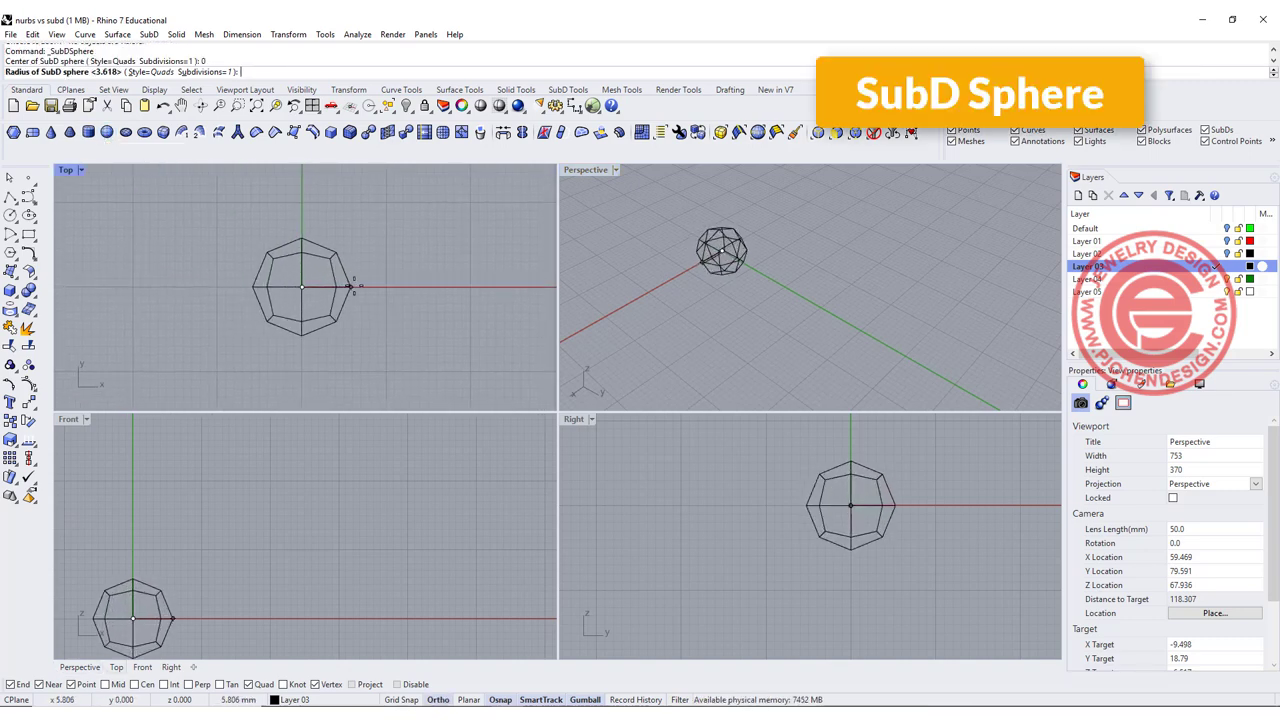
{"action": "left_click", "coordinate": [363, 287]}
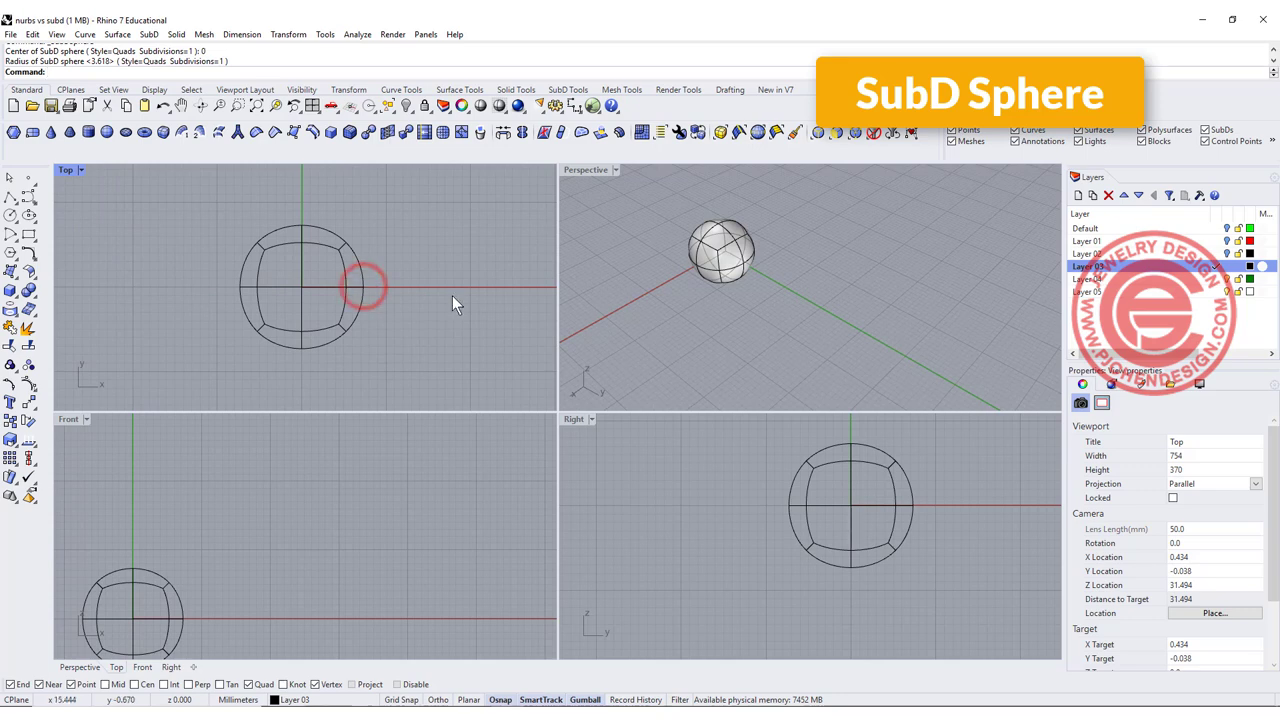
{"action": "mouse_move", "coordinate": [590, 335]}
{"action": "right_mouse_down"}
{"action": "mouse_move", "coordinate": [660, 233]}
{"action": "mouse_move", "coordinate": [584, 395]}
{"action": "mouse_move", "coordinate": [524, 364]}
{"action": "right_mouse_up"}
{"action": "double_click", "coordinate": [580, 168]}
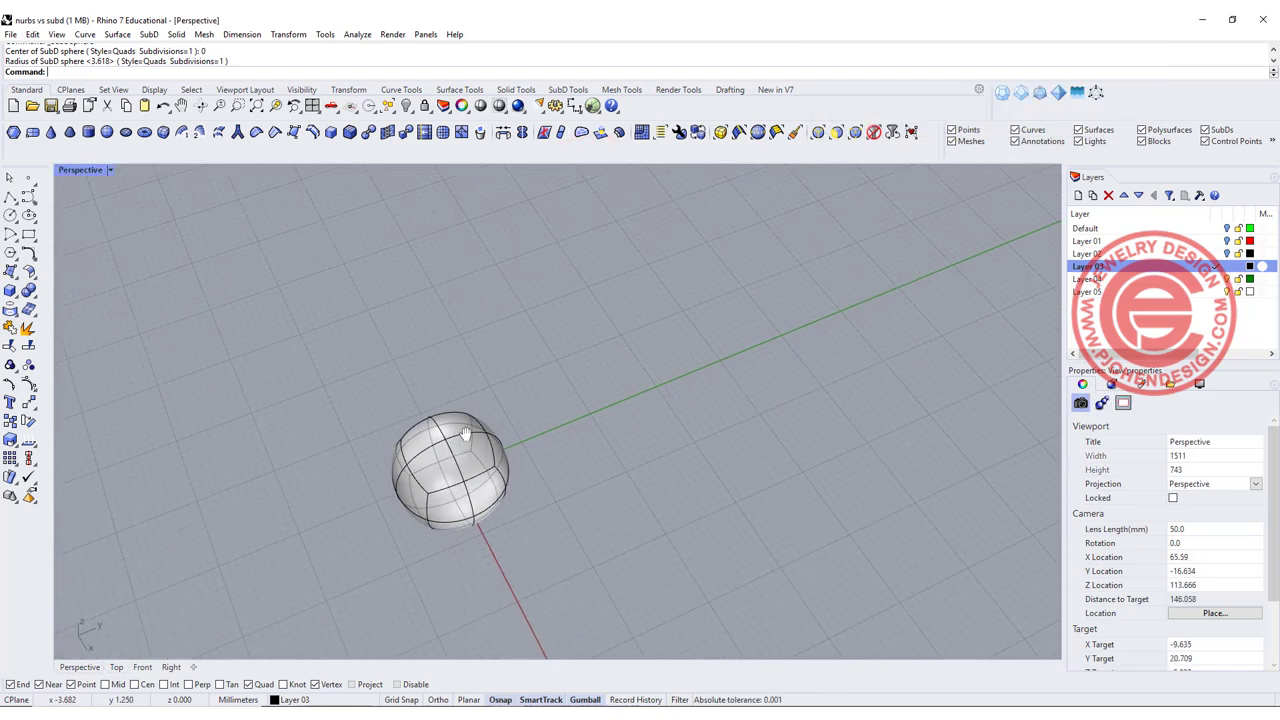
Pull two side faces of the sphere out into a long bulb.
{"action": "scroll", "coordinate": [613, 319], "scroll_direction": "up", "scroll_amount": 2}
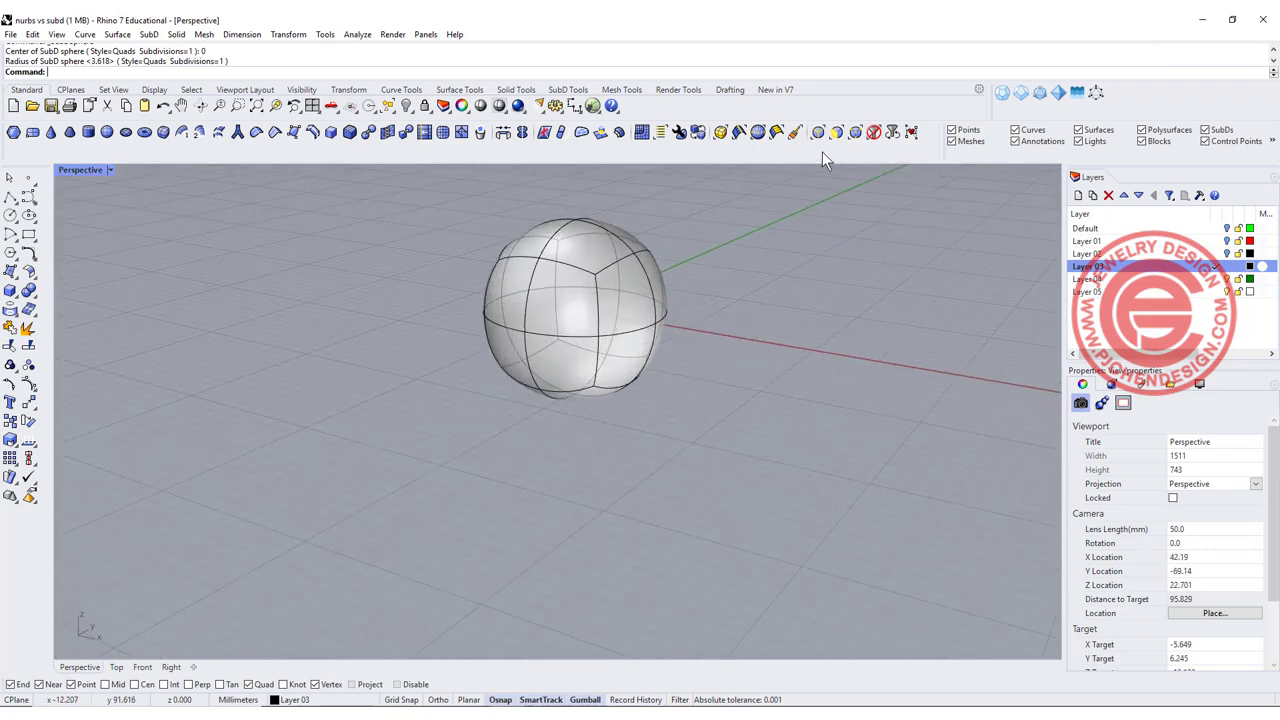
{"action": "left_click", "coordinate": [506, 333]}
{"action": "left_click", "coordinate": [500, 372]}
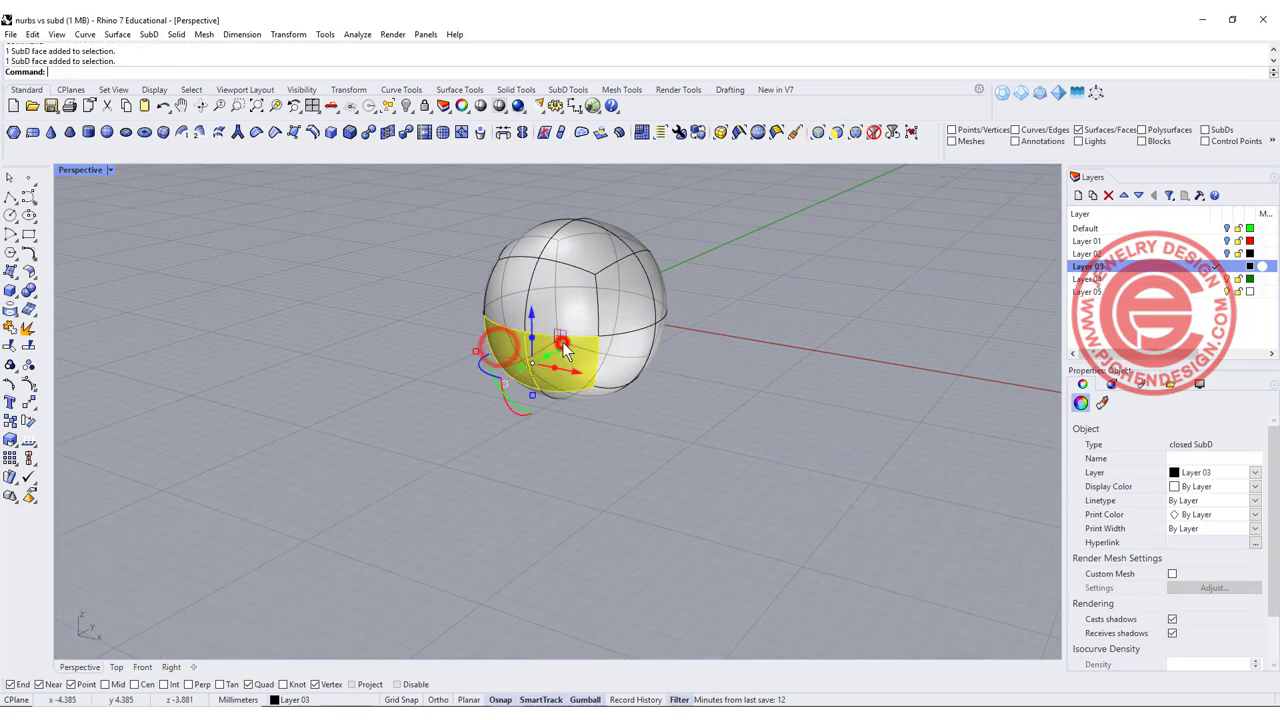
{"action": "right_click_drag", "start_coordinate": [562, 342], "coordinate": [533, 397]}
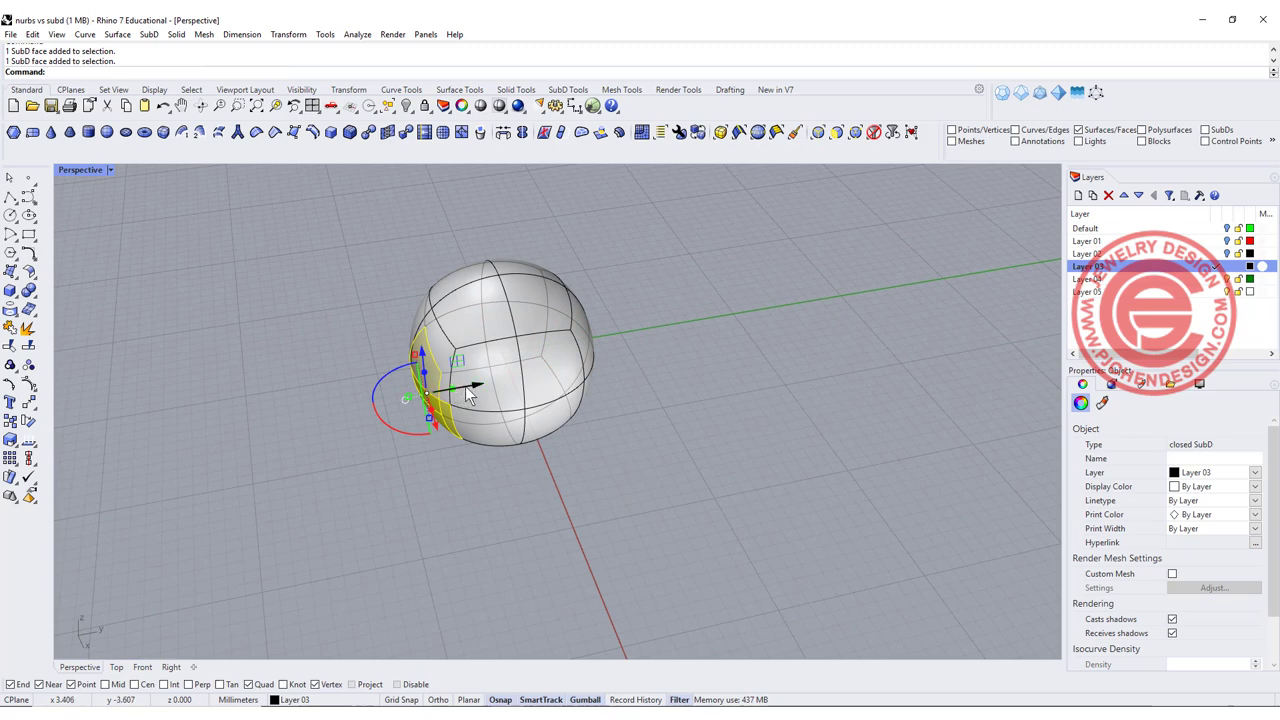
{"action": "left_click_drag", "start_coordinate": [467, 392], "coordinate": [389, 404]}
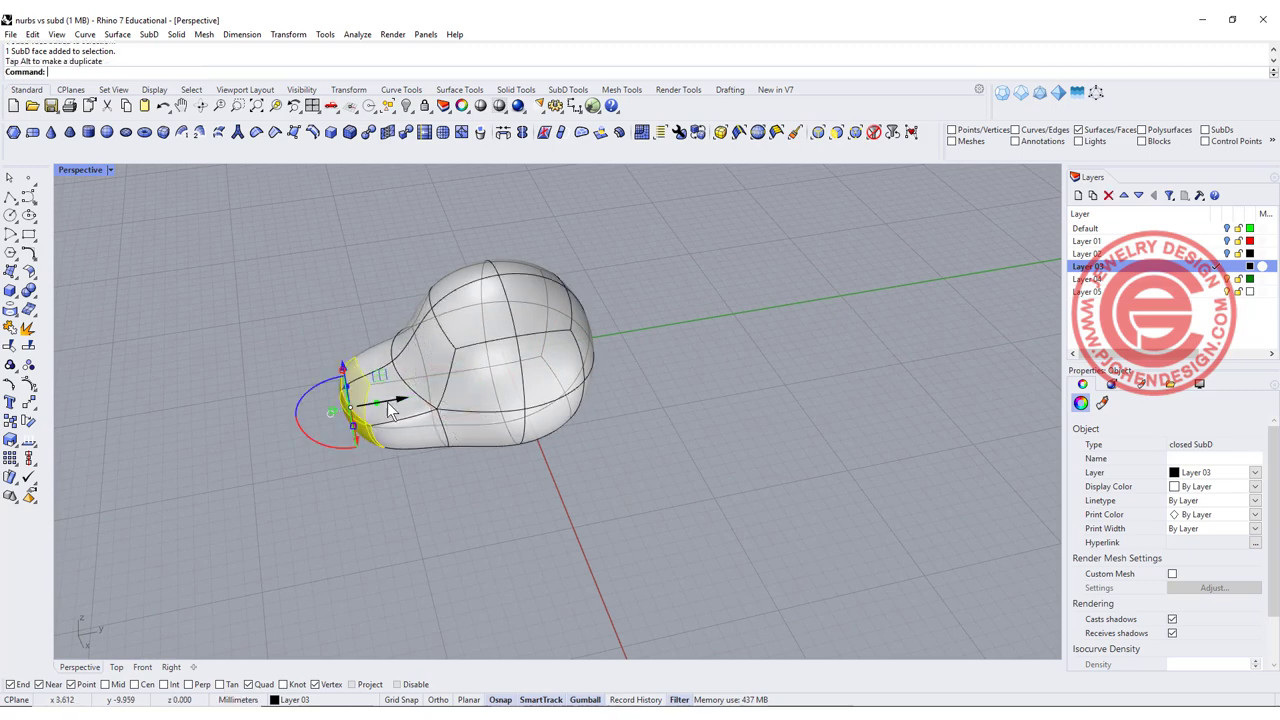
{"action": "left_click_drag", "start_coordinate": [377, 410], "coordinate": [270, 430]}
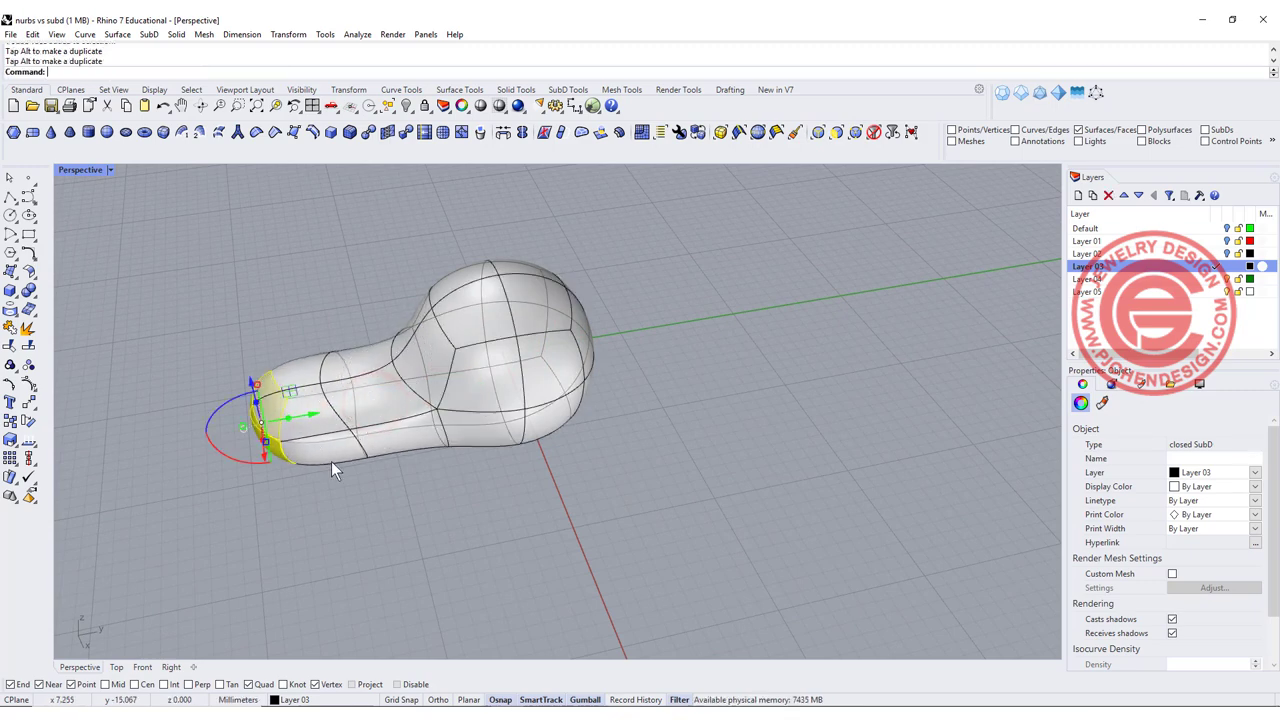
{"action": "key", "text": "Escape"}
{"action": "right_click_drag", "start_coordinate": [334, 465], "coordinate": [386, 508]}
{"action": "right_click_drag", "start_coordinate": [480, 420], "coordinate": [318, 425]}
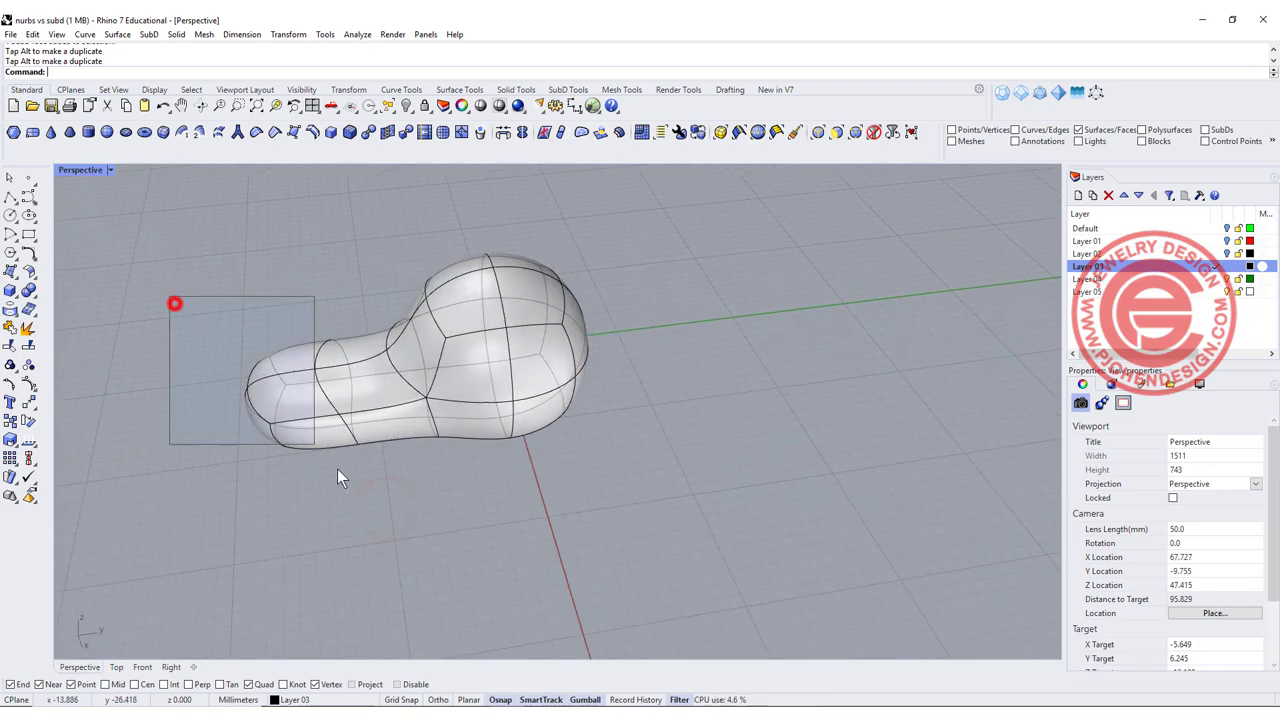
Scale and flatten the narrow-end faces, undoing an accidental rotation.
{"action": "left_click_drag", "start_coordinate": [174, 303], "coordinate": [337, 478]}
{"action": "right_click_drag", "start_coordinate": [302, 439], "coordinate": [283, 425]}
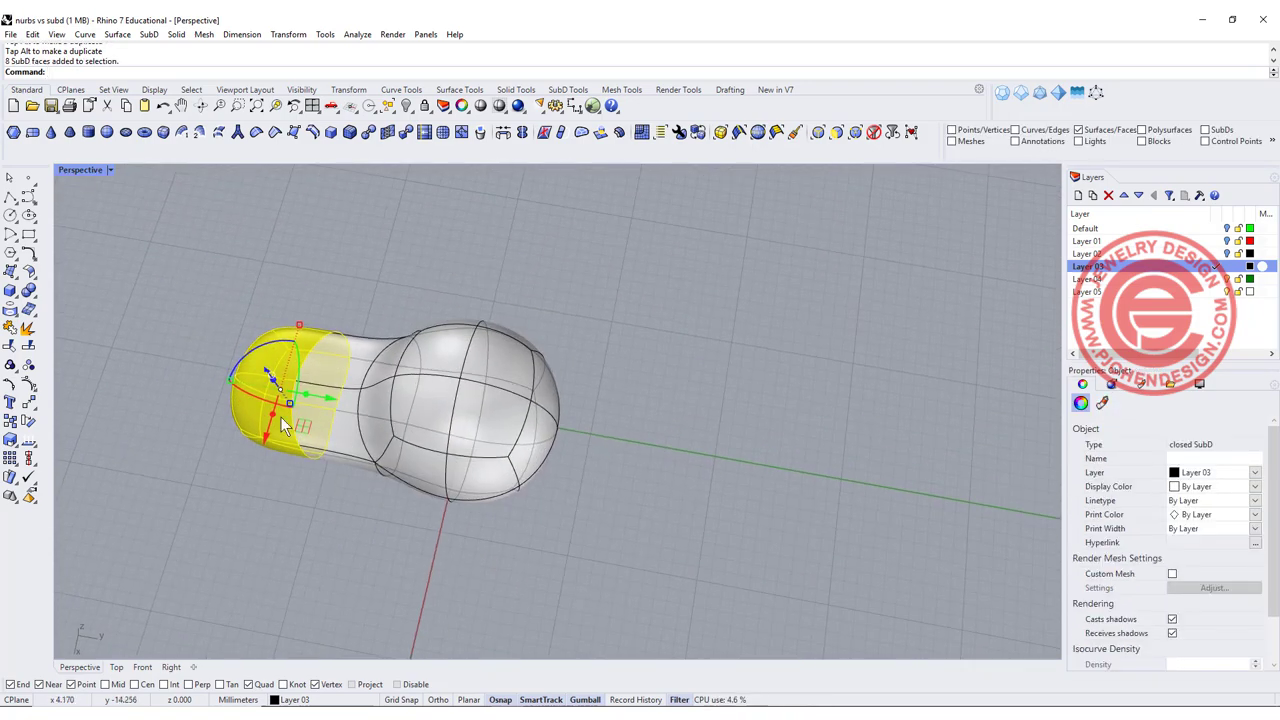
{"action": "left_click_drag", "start_coordinate": [300, 327], "coordinate": [299, 340]}
{"action": "right_click_drag", "start_coordinate": [299, 340], "coordinate": [370, 333]}
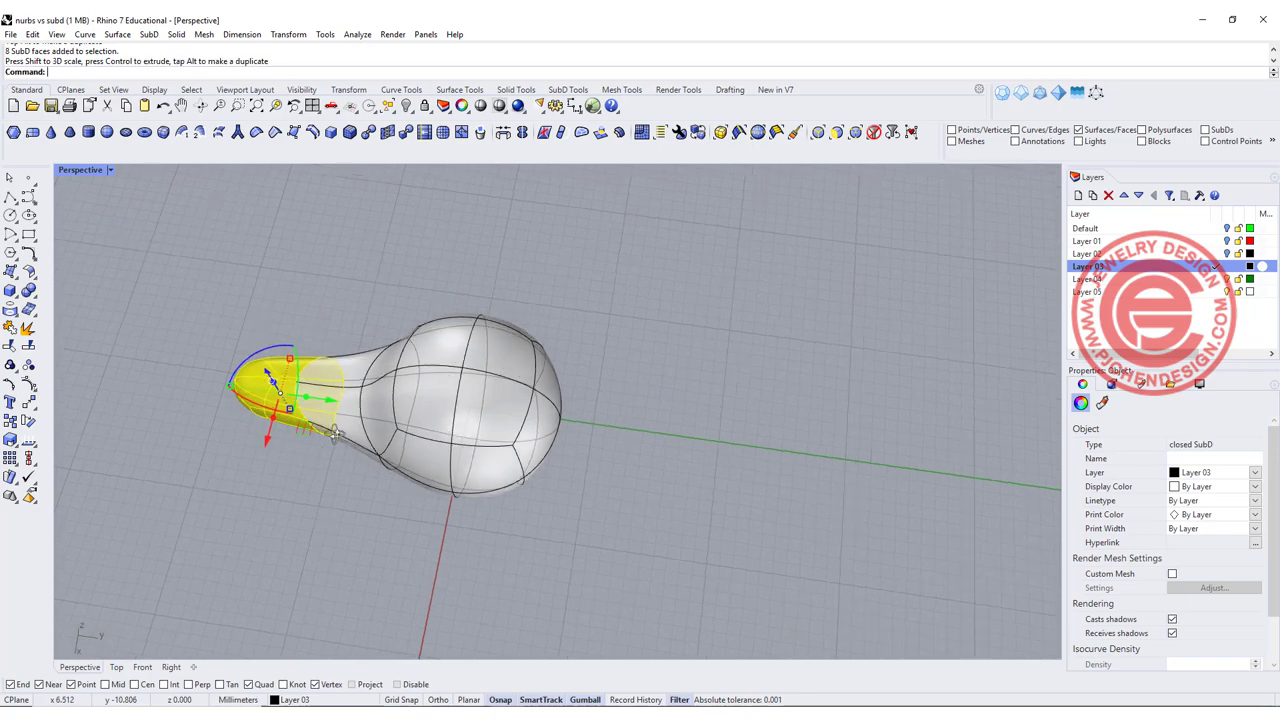
{"action": "left_click_drag", "start_coordinate": [302, 369], "coordinate": [305, 345]}
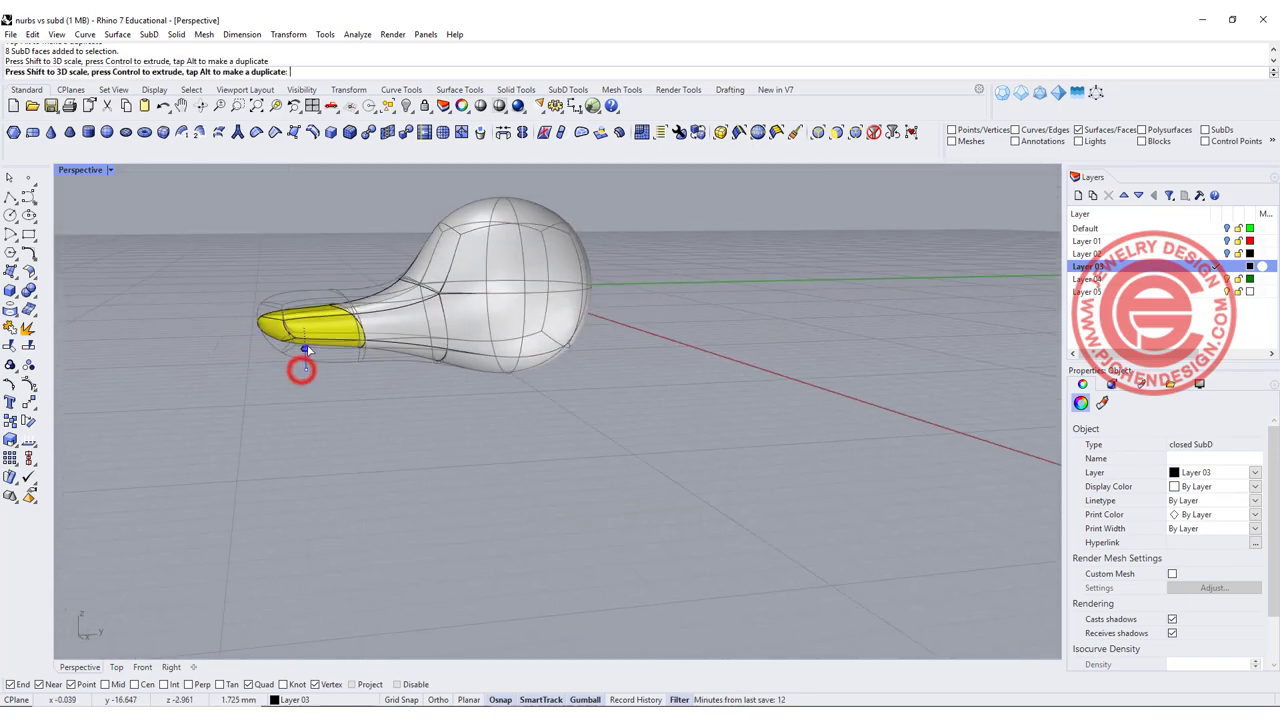
{"action": "key", "text": "ctrl+z"}
{"action": "right_click_drag", "start_coordinate": [415, 410], "coordinate": [644, 431]}
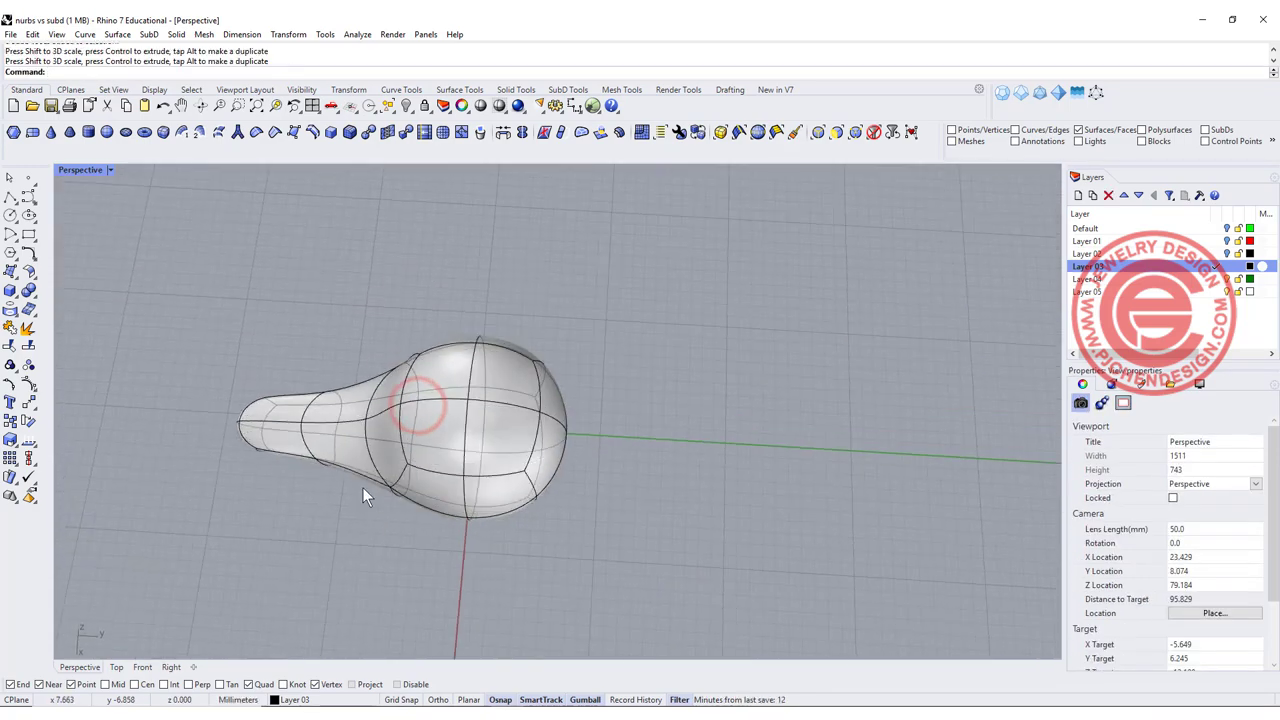
Scale down the two faces at the tip of the narrow end.
{"action": "left_click", "coordinate": [644, 433], "text": "ctrl+shift"}
{"action": "left_click", "coordinate": [588, 432], "text": "ctrl+shift"}
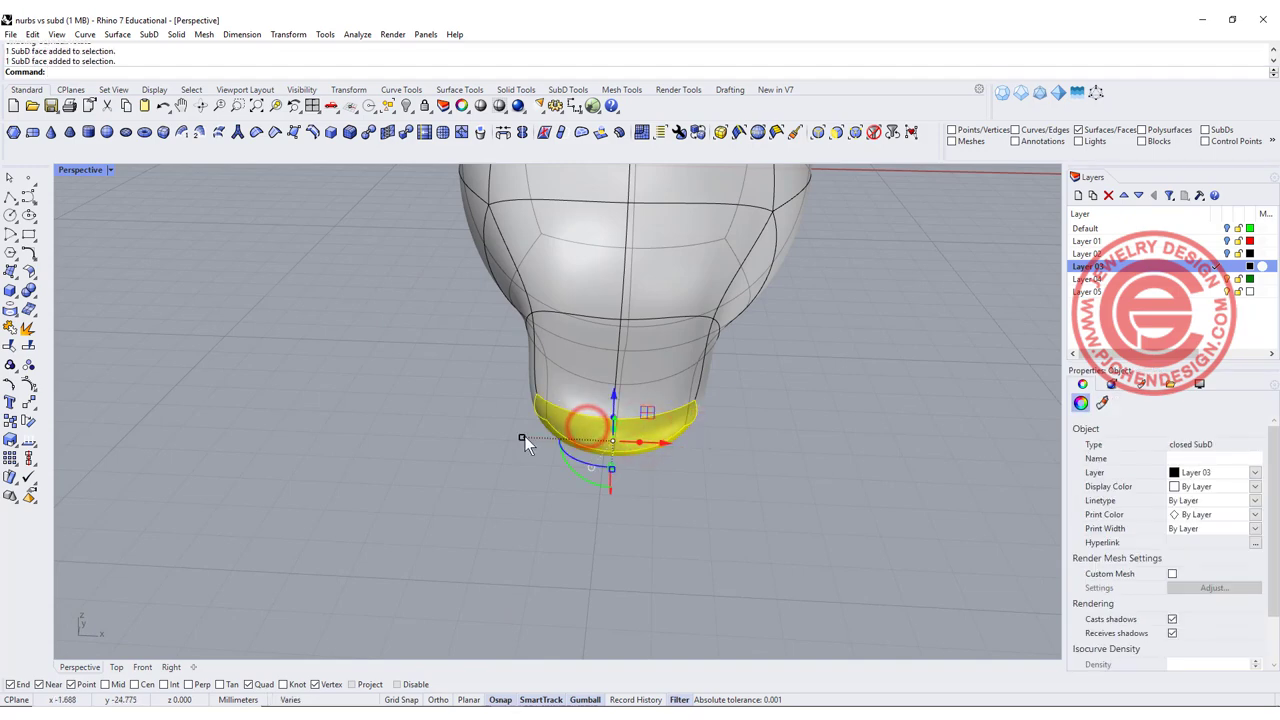
{"action": "left_click_drag", "start_coordinate": [522, 439], "coordinate": [541, 432]}
{"action": "left_click", "coordinate": [829, 420]}
{"action": "mouse_move", "coordinate": [829, 420]}
{"action": "right_mouse_down"}
{"action": "mouse_move", "coordinate": [660, 475]}
{"action": "mouse_move", "coordinate": [700, 443]}
{"action": "mouse_move", "coordinate": [858, 190]}
{"action": "right_mouse_up"}
With the Edges filter, resize the ring of edges around the neck.
{"action": "left_click", "coordinate": [818, 132]}
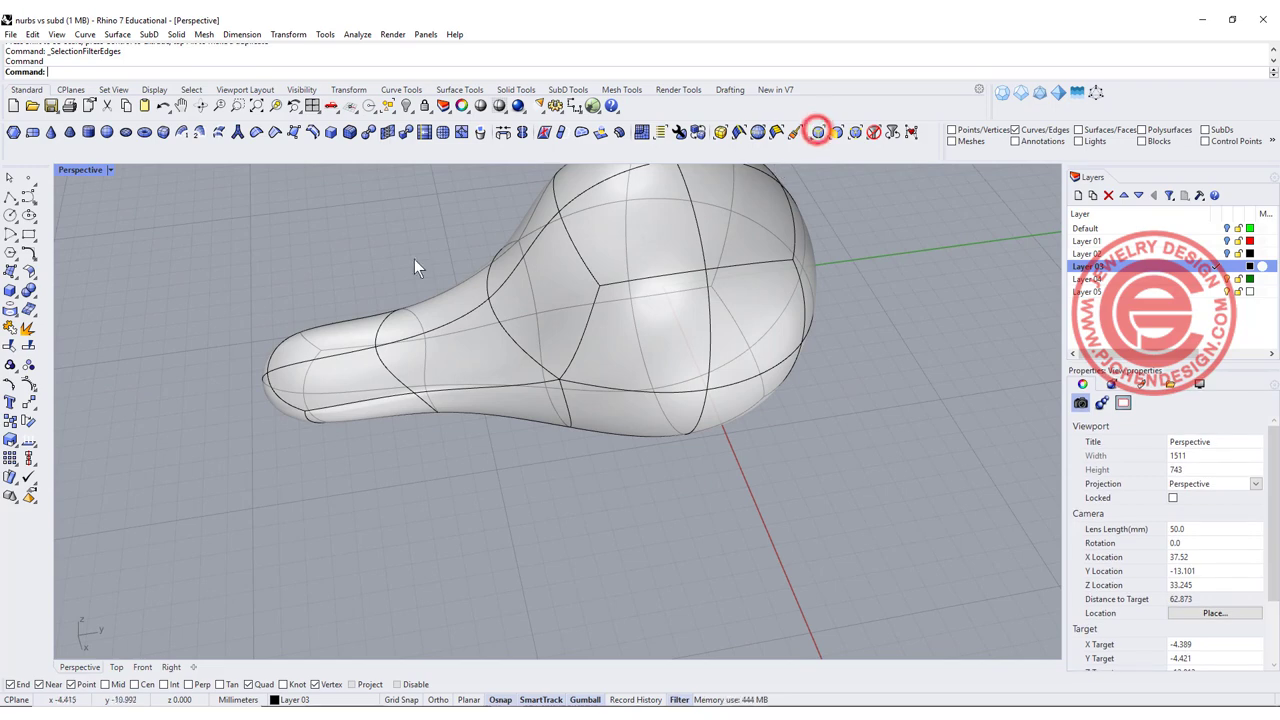
{"action": "left_click_drag", "start_coordinate": [349, 260], "coordinate": [458, 459]}
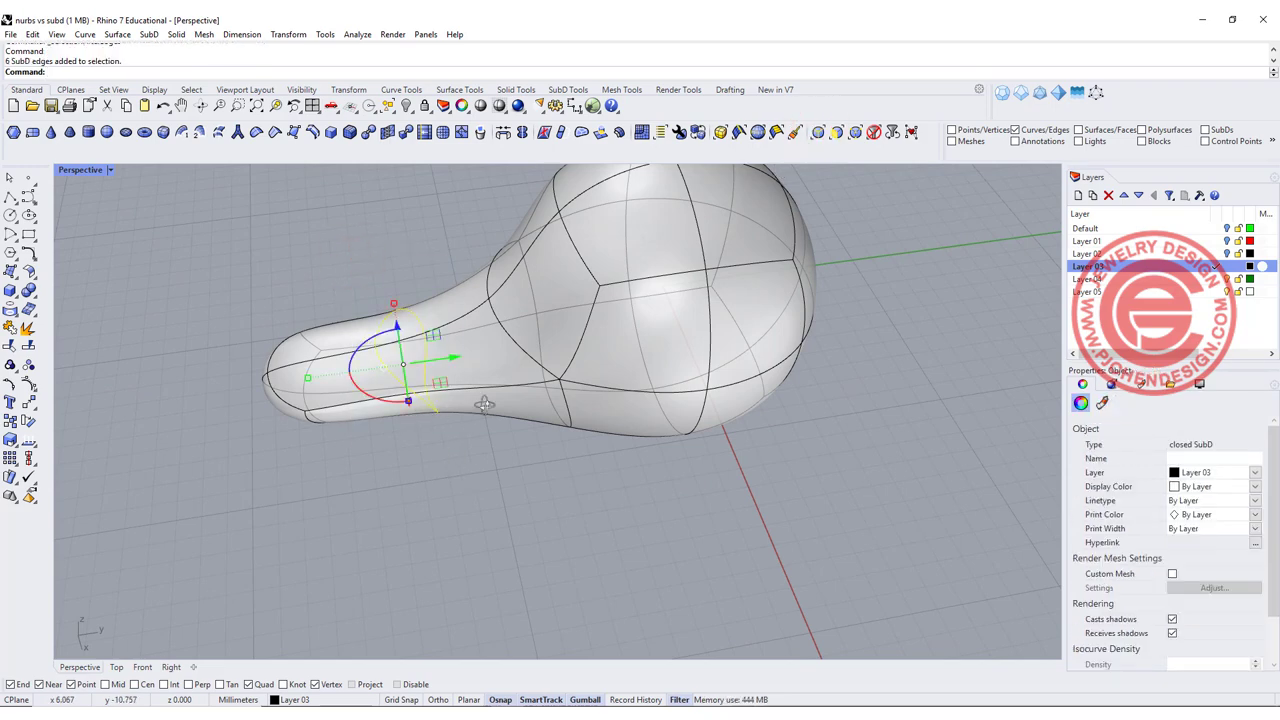
{"action": "right_click_drag", "start_coordinate": [484, 404], "coordinate": [474, 378]}
{"action": "left_click_drag", "start_coordinate": [478, 374], "coordinate": [565, 402]}
{"action": "left_click", "coordinate": [723, 457]}
{"action": "mouse_move", "coordinate": [797, 449]}
{"action": "right_mouse_down"}
{"action": "mouse_move", "coordinate": [932, 388]}
{"action": "mouse_move", "coordinate": [654, 341]}
{"action": "mouse_move", "coordinate": [489, 449]}
{"action": "mouse_move", "coordinate": [398, 376]}
{"action": "mouse_move", "coordinate": [792, 274]}
{"action": "right_mouse_up"}
{"action": "scroll", "coordinate": [654, 341], "scroll_direction": "down", "scroll_amount": 2}
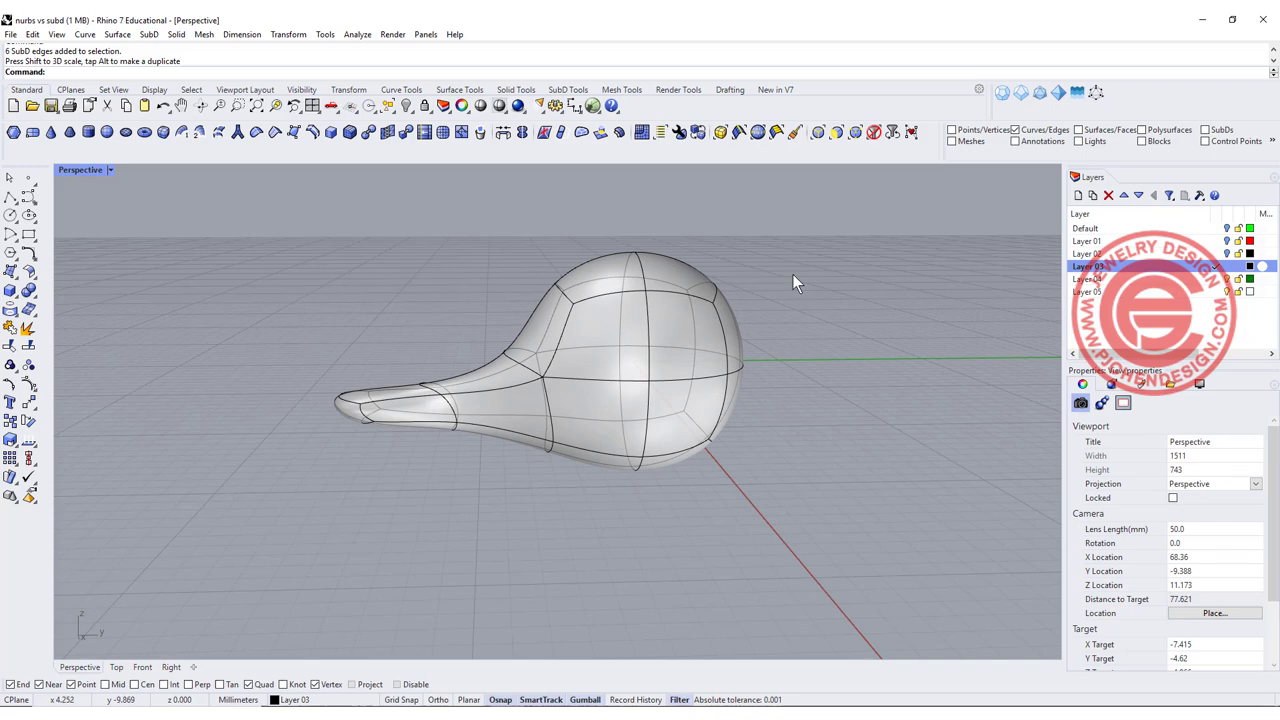
With the Faces filter, rotate and scale the tail-tip faces upward, undoing the extra extrude.
{"action": "left_click", "coordinate": [836, 134]}
{"action": "left_click_drag", "start_coordinate": [386, 443], "coordinate": [274, 366]}
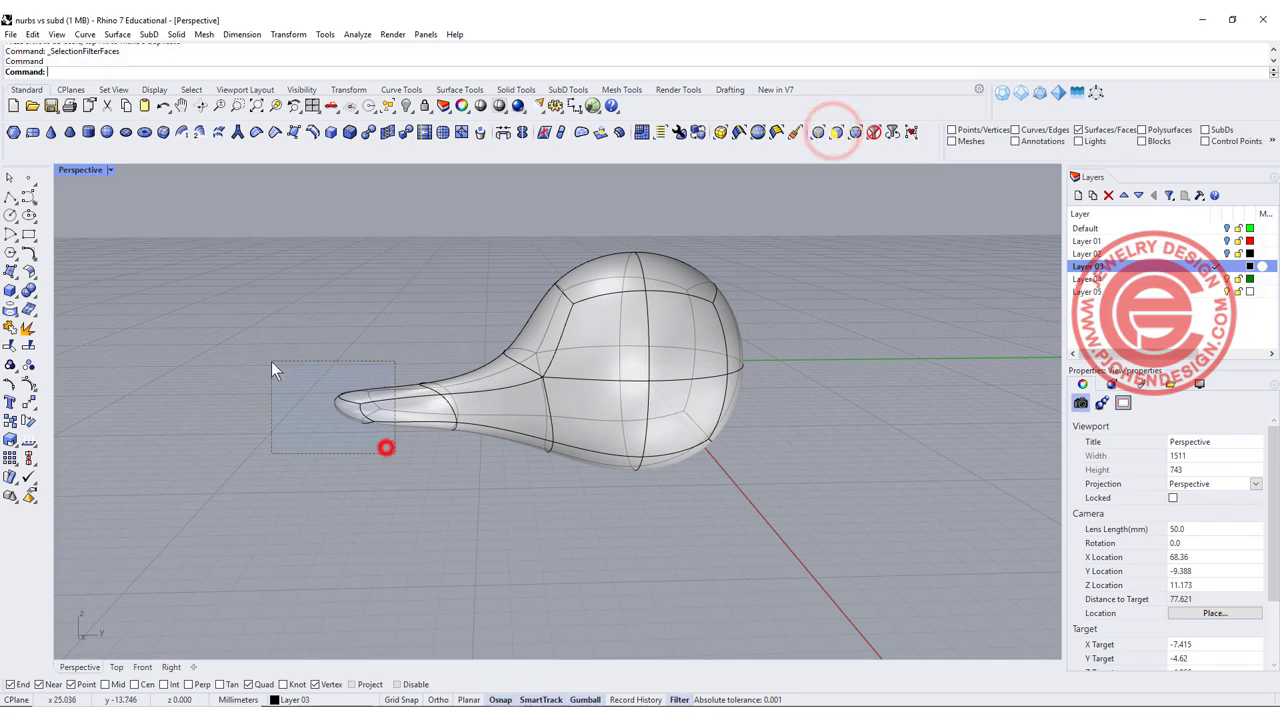
{"action": "left_click_drag", "start_coordinate": [352, 443], "coordinate": [386, 402]}
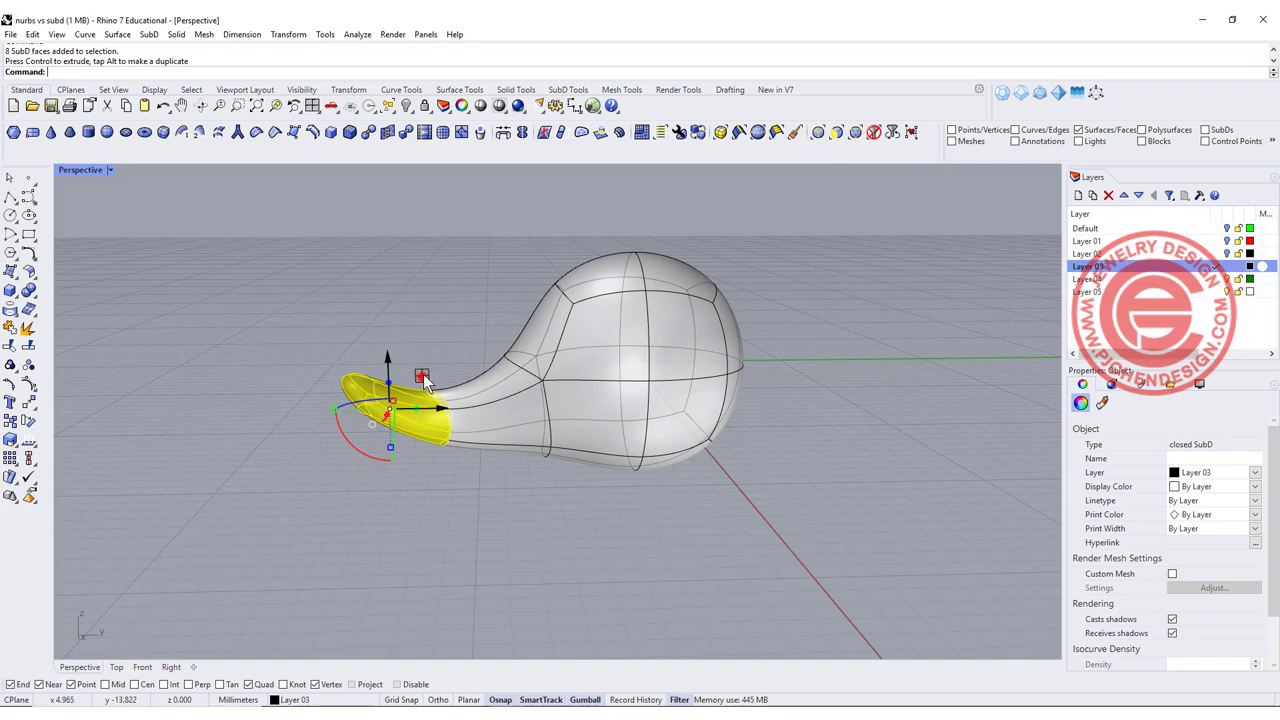
{"action": "left_click_drag", "start_coordinate": [424, 382], "coordinate": [442, 414]}
{"action": "left_click", "coordinate": [491, 527]}
{"action": "mouse_move", "coordinate": [491, 527]}
{"action": "right_mouse_down"}
{"action": "mouse_move", "coordinate": [669, 393]}
{"action": "mouse_move", "coordinate": [732, 384]}
{"action": "right_mouse_up"}
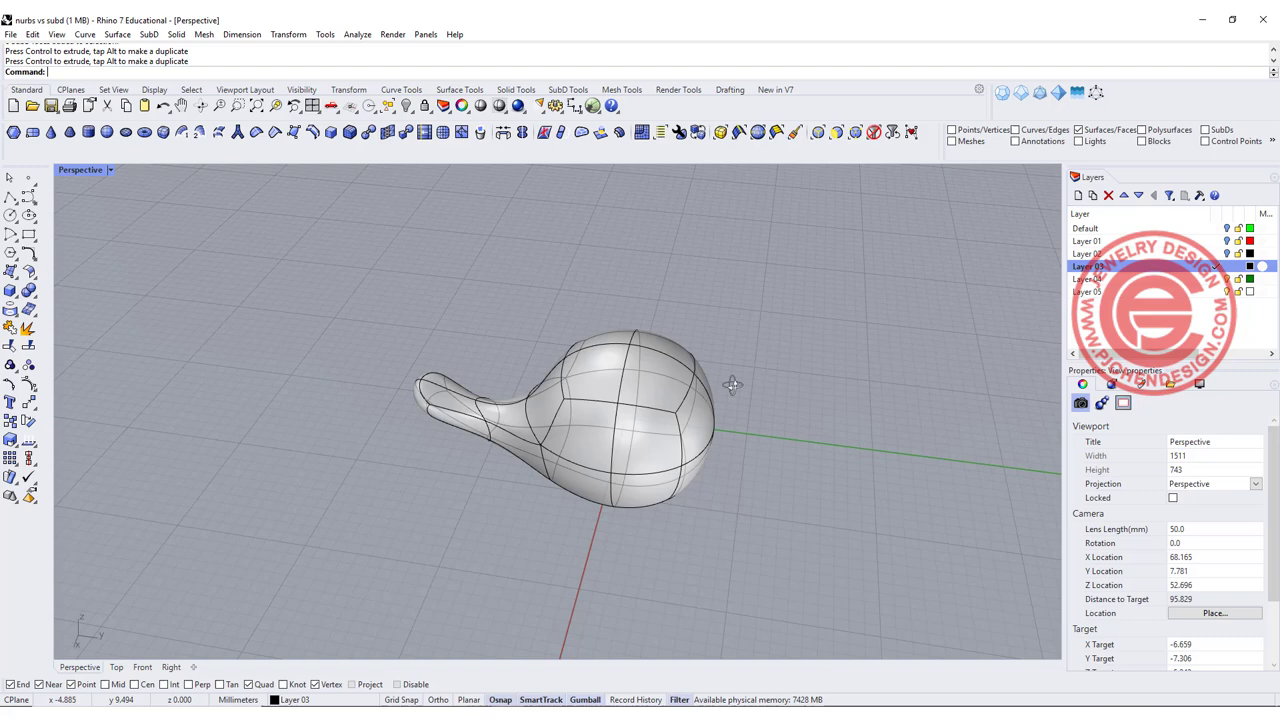
{"action": "key", "text": "ctrl+z"}
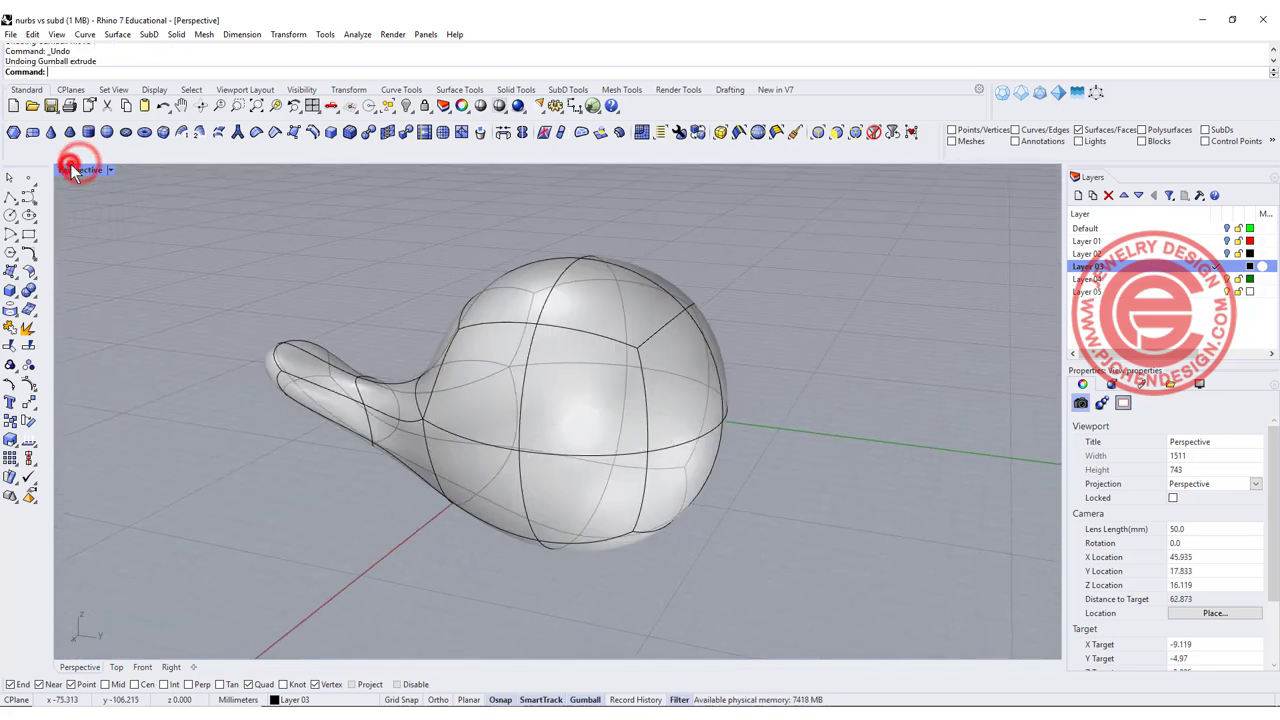
In four-view layout, add a second SubD sphere and scale it down to head size.
{"action": "double_click", "coordinate": [73, 172]}
{"action": "left_click", "coordinate": [107, 133]}
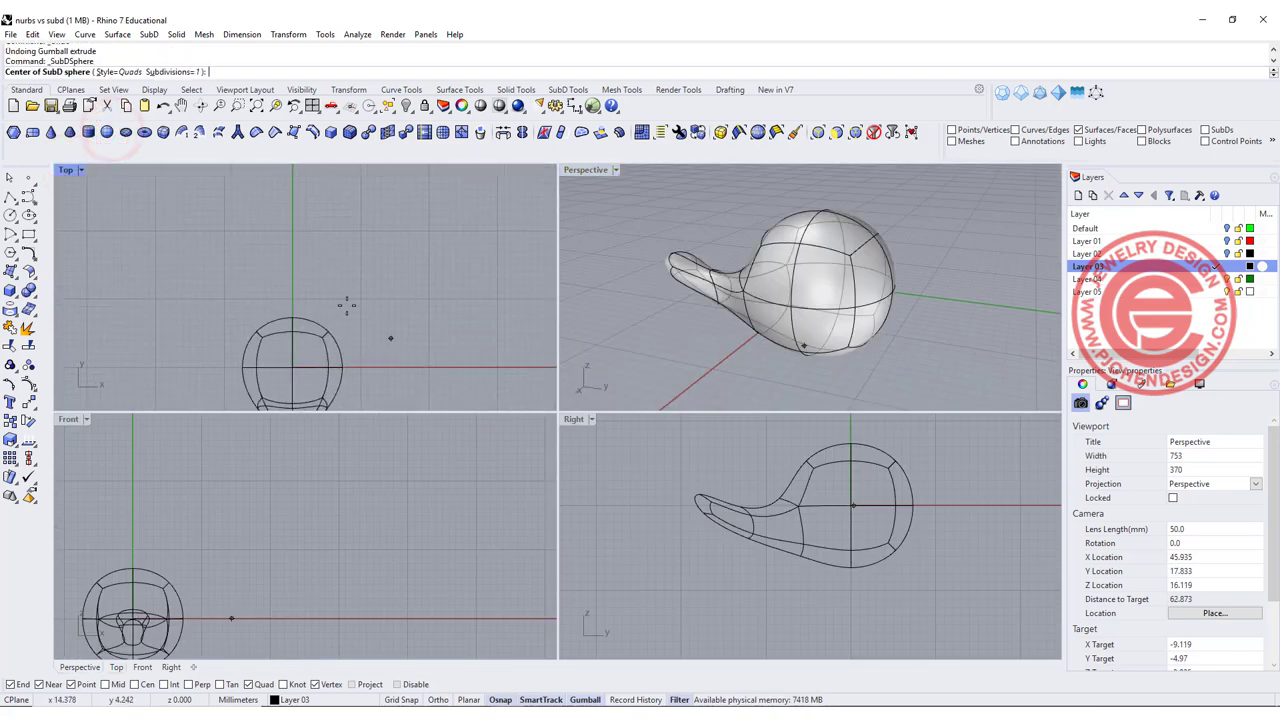
{"action": "left_click", "coordinate": [291, 251]}
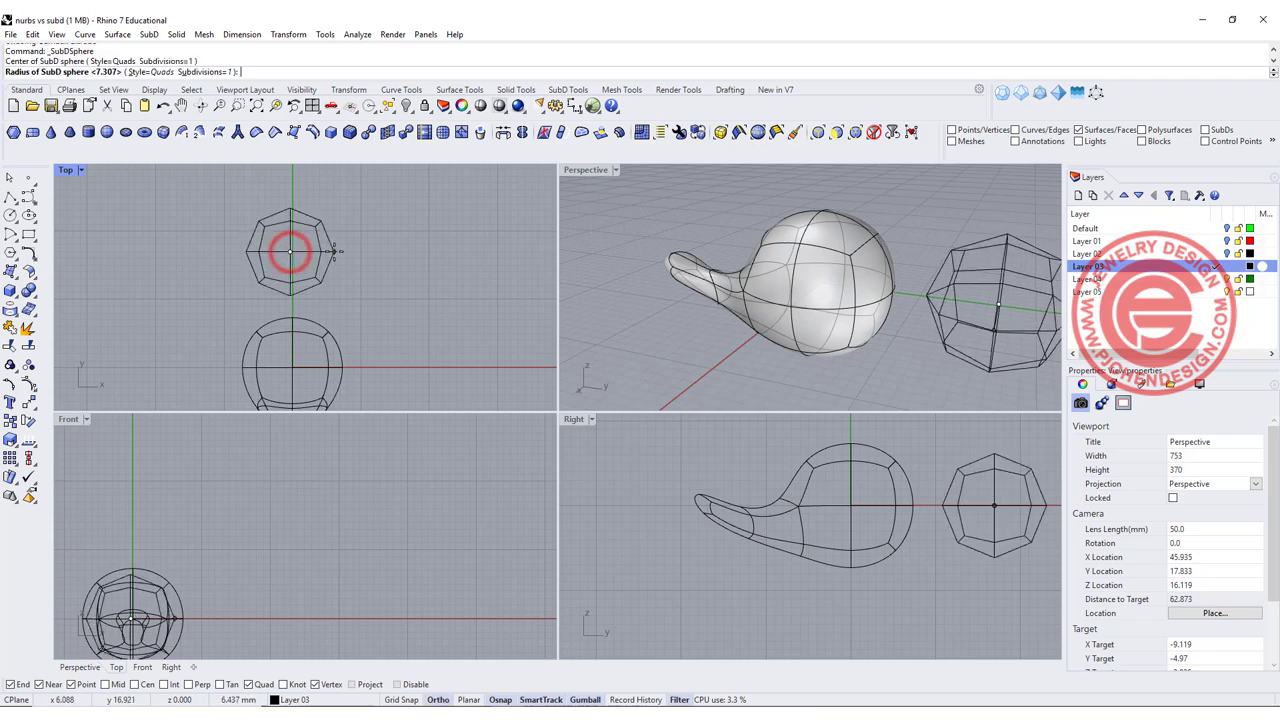
{"action": "left_click", "coordinate": [335, 251]}
{"action": "left_click_drag", "start_coordinate": [931, 617], "coordinate": [763, 515]}
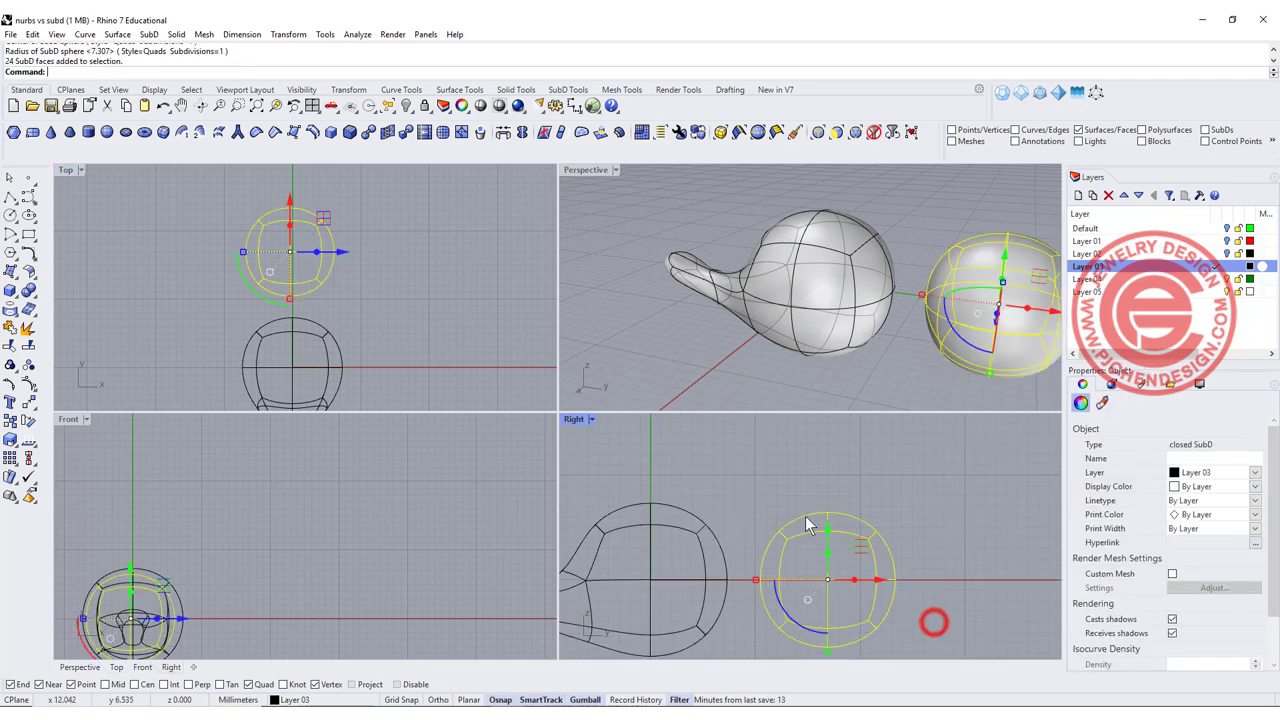
{"action": "mouse_move", "coordinate": [826, 640]}
{"action": "left_mouse_down", "text": "shift"}
{"action": "mouse_move", "coordinate": [843, 565]}
{"action": "mouse_move", "coordinate": [815, 488]}
{"action": "left_mouse_up", "text": "shift"}
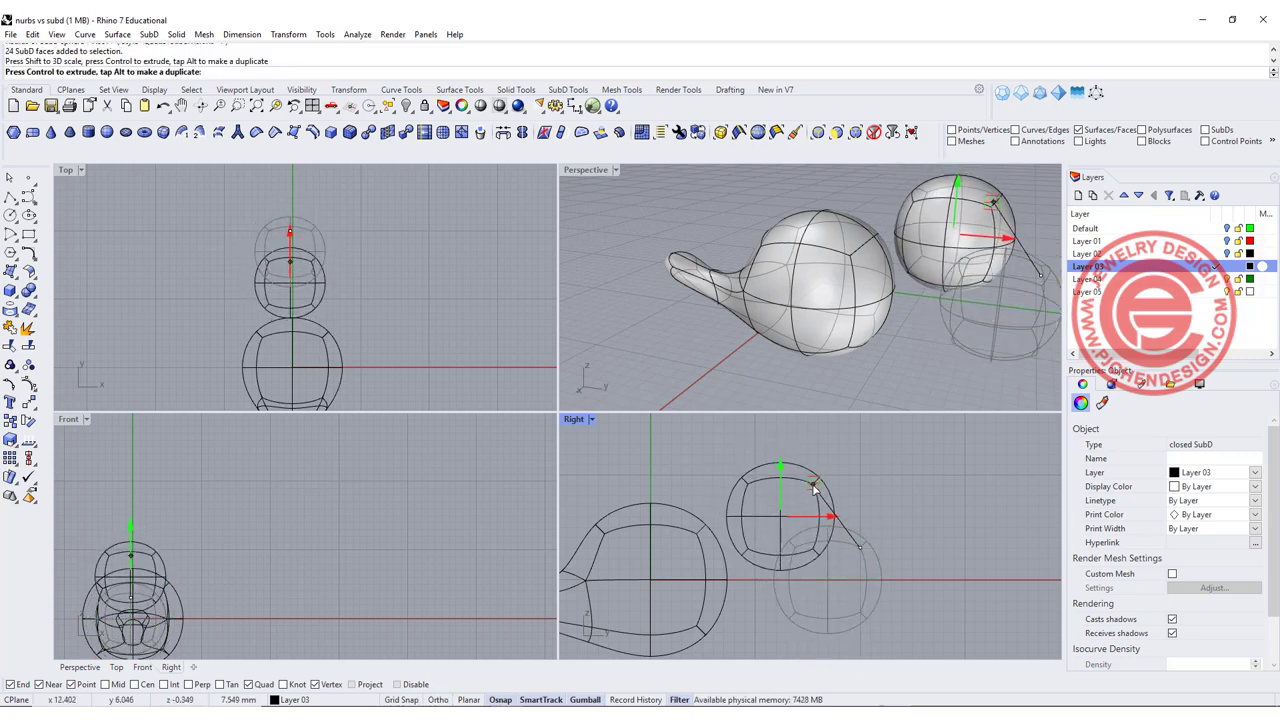
Try extruding two front head faces into a beak, then undo it.
{"action": "double_click", "coordinate": [586, 169]}
{"action": "right_click_drag", "start_coordinate": [810, 319], "coordinate": [752, 314]}
{"action": "left_click", "coordinate": [790, 320], "text": "ctrl+shift"}
{"action": "left_click", "coordinate": [821, 311], "text": "ctrl+shift"}
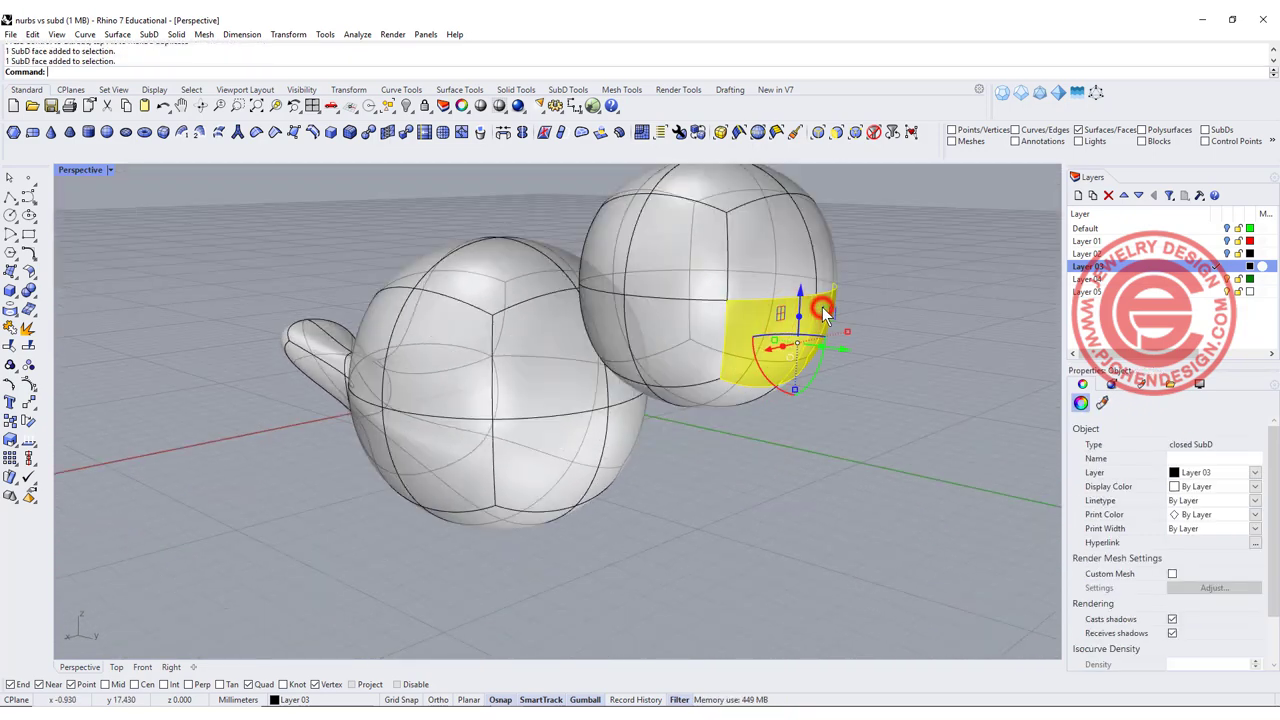
{"action": "left_click_drag", "start_coordinate": [822, 350], "coordinate": [865, 354]}
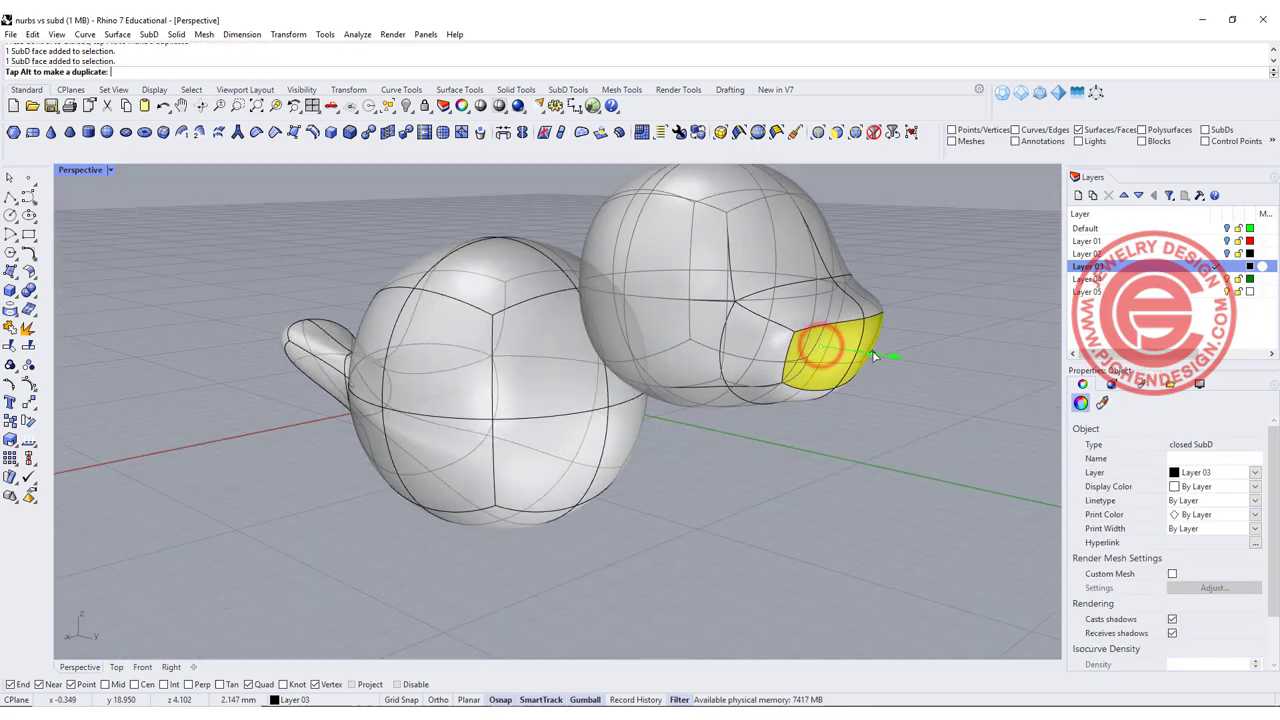
{"action": "mouse_move", "coordinate": [873, 355]}
{"action": "left_mouse_down"}
{"action": "mouse_move", "coordinate": [892, 359]}
{"action": "mouse_move", "coordinate": [855, 344]}
{"action": "left_mouse_up"}
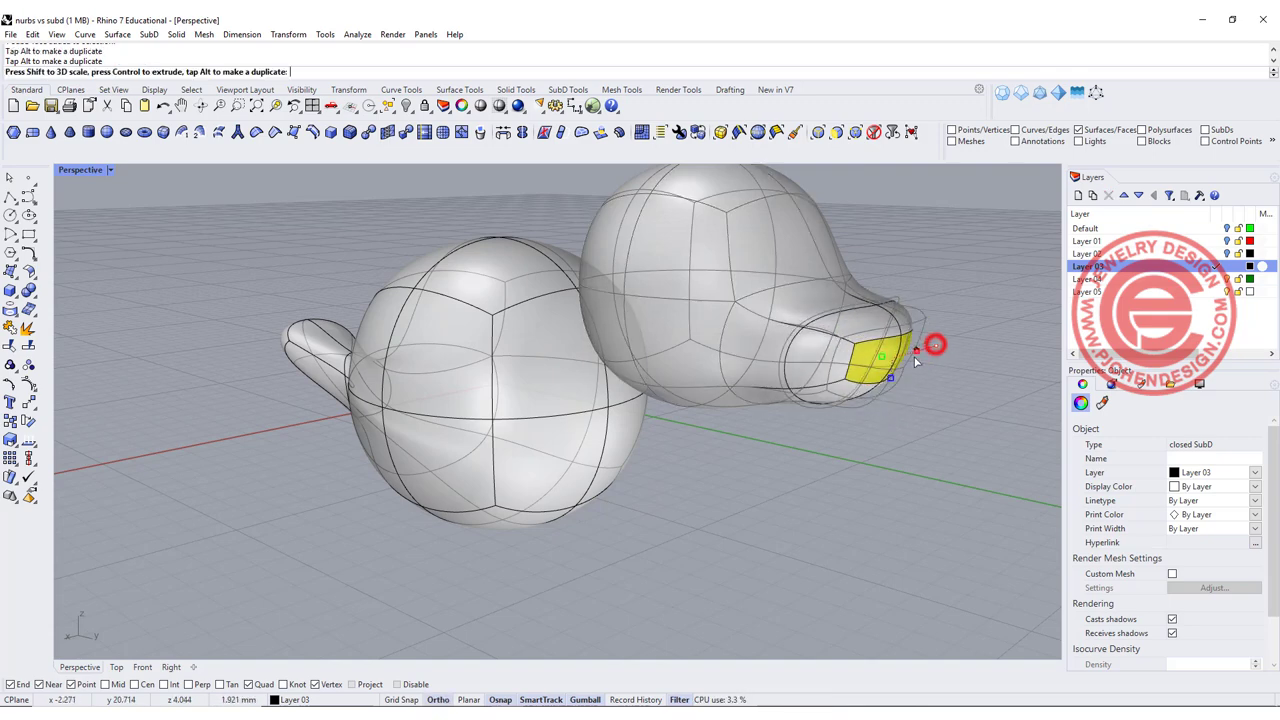
{"action": "mouse_move", "coordinate": [870, 360]}
{"action": "right_mouse_down"}
{"action": "mouse_move", "coordinate": [933, 470]}
{"action": "mouse_move", "coordinate": [598, 312]}
{"action": "right_mouse_up"}
{"action": "key", "text": "ctrl+z"}
Shrink the faces at the front of the head to narrow the snout.
{"action": "right_click_drag", "start_coordinate": [698, 448], "coordinate": [623, 429]}
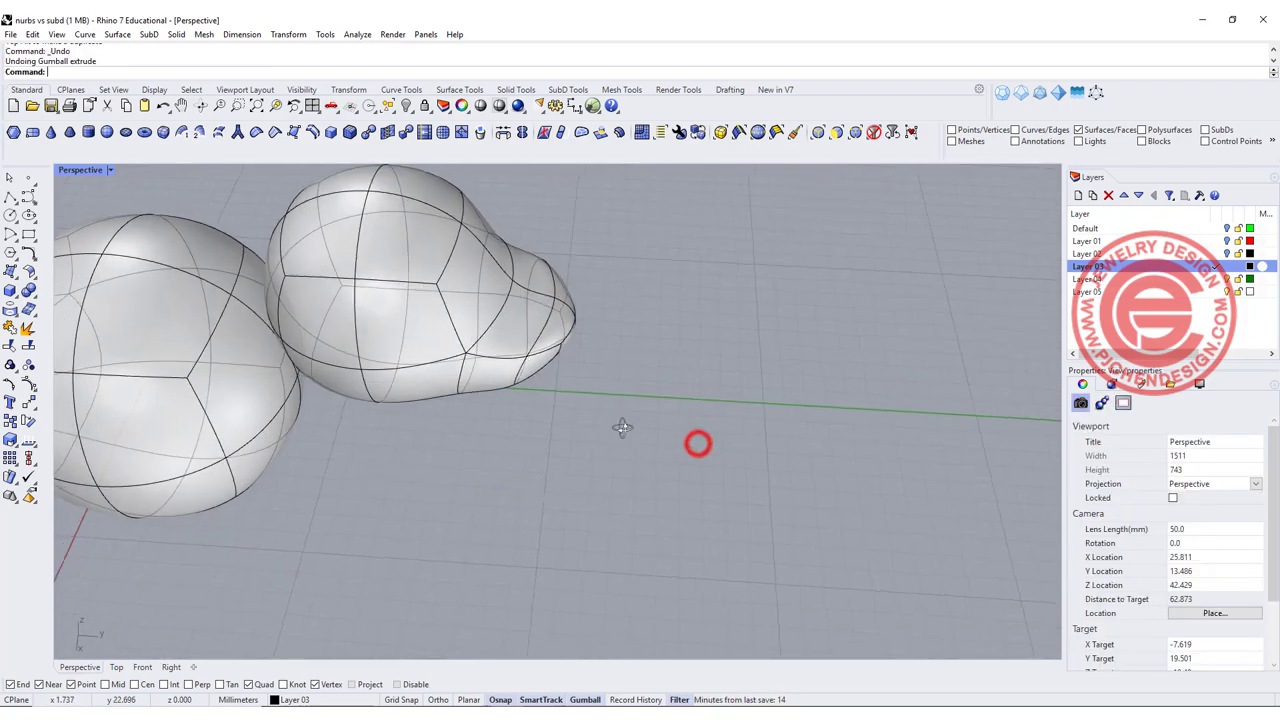
{"action": "left_click_drag", "start_coordinate": [634, 424], "coordinate": [524, 242]}
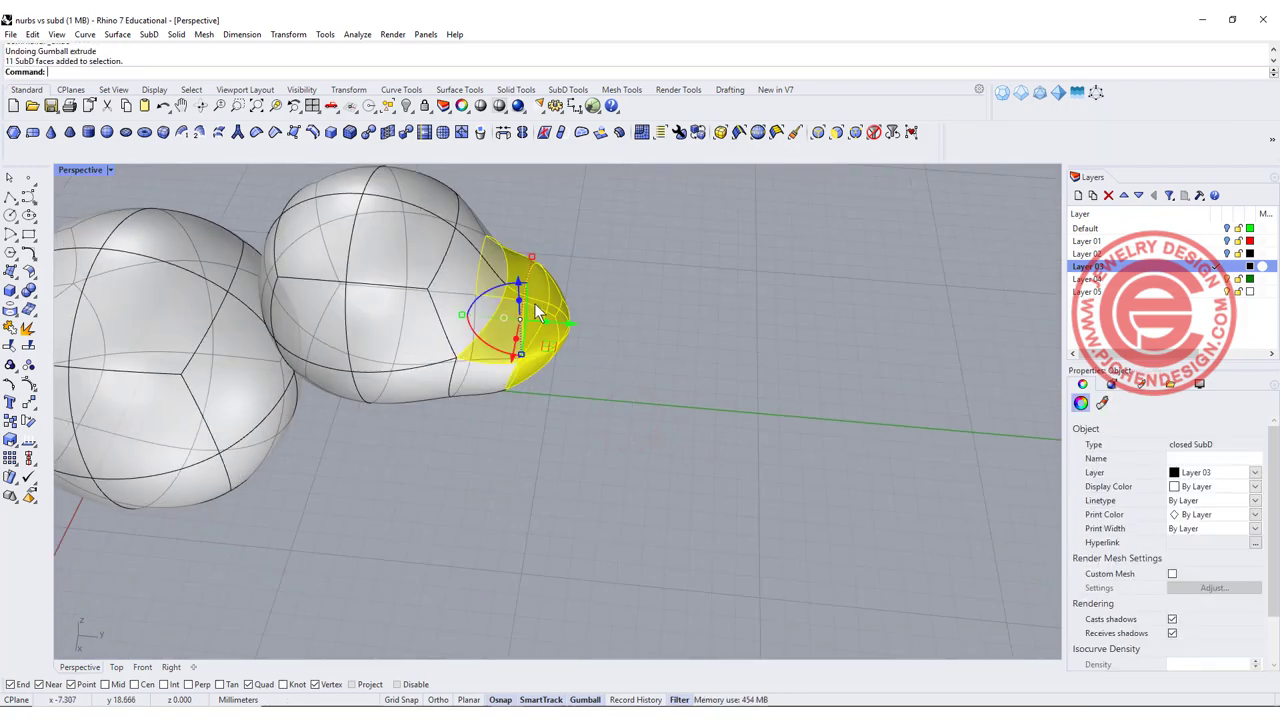
{"action": "left_click", "coordinate": [486, 385], "text": "shift"}
{"action": "scroll", "coordinate": [519, 330], "scroll_direction": "up", "scroll_amount": 3}
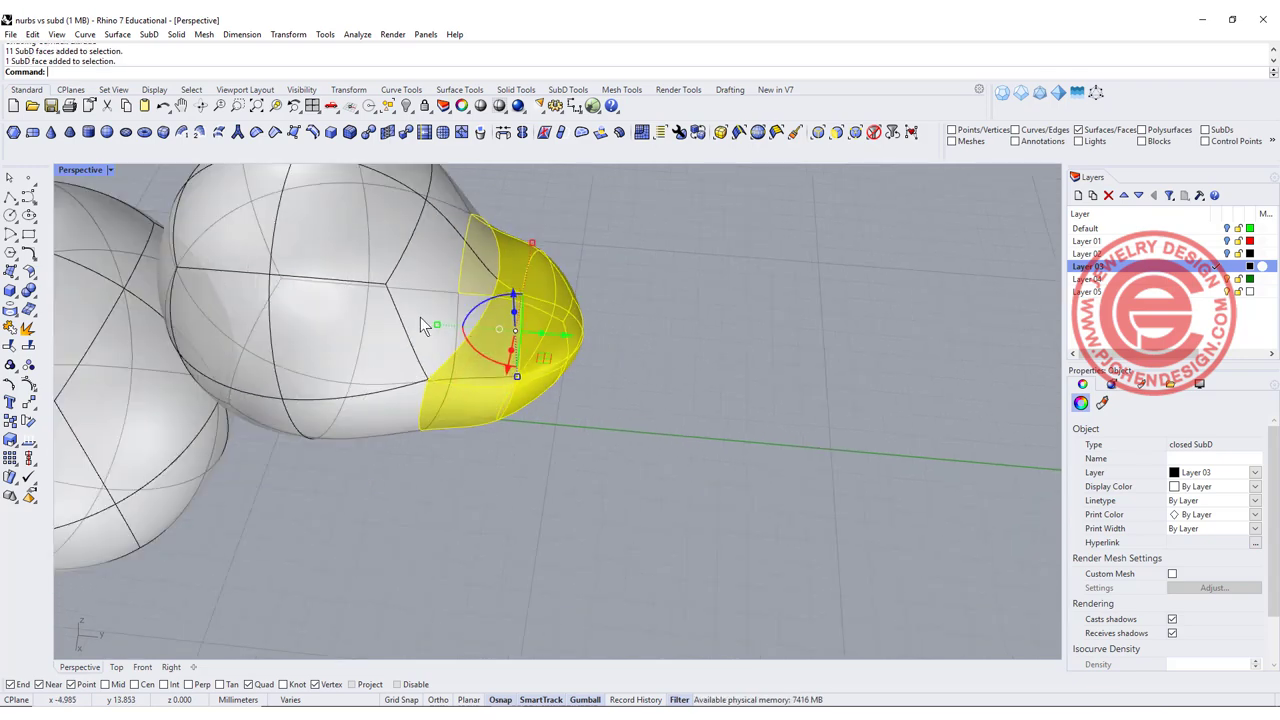
{"action": "left_click_drag", "start_coordinate": [519, 330], "coordinate": [475, 327]}
{"action": "left_click", "coordinate": [661, 382]}
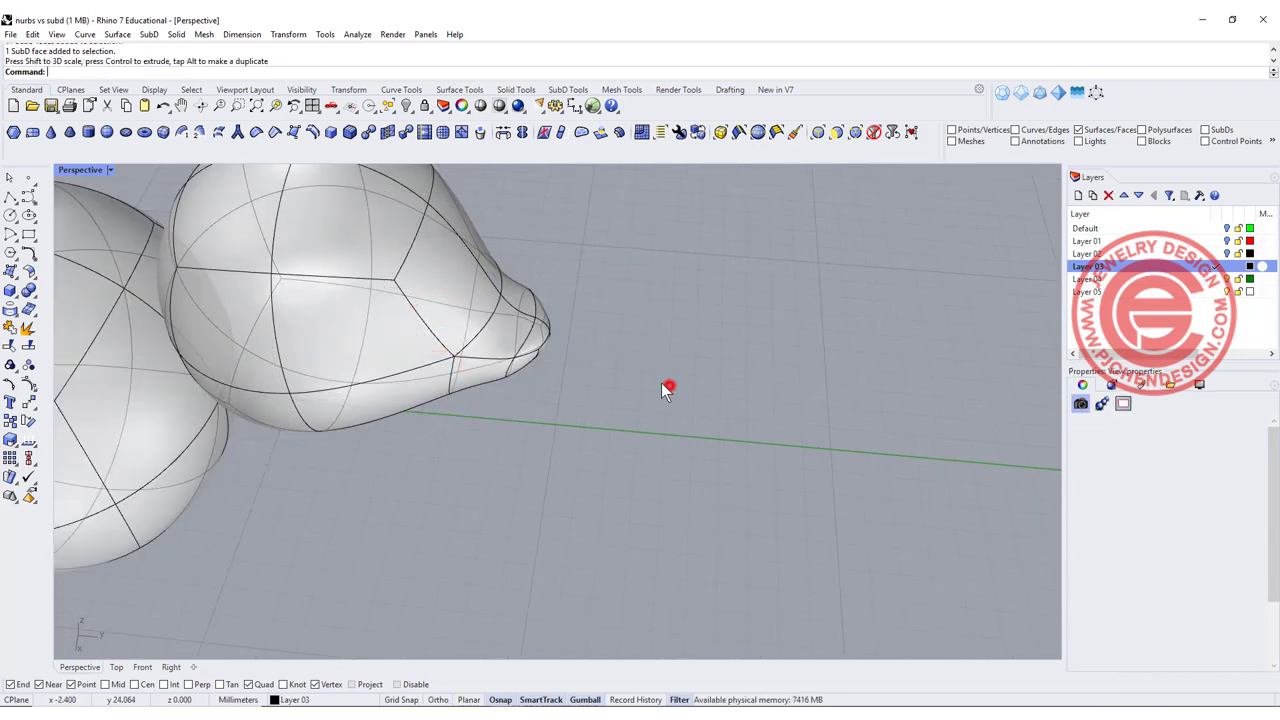
{"action": "mouse_move", "coordinate": [661, 382]}
{"action": "right_mouse_down"}
{"action": "mouse_move", "coordinate": [516, 353]}
{"action": "mouse_move", "coordinate": [606, 301]}
{"action": "right_mouse_up"}
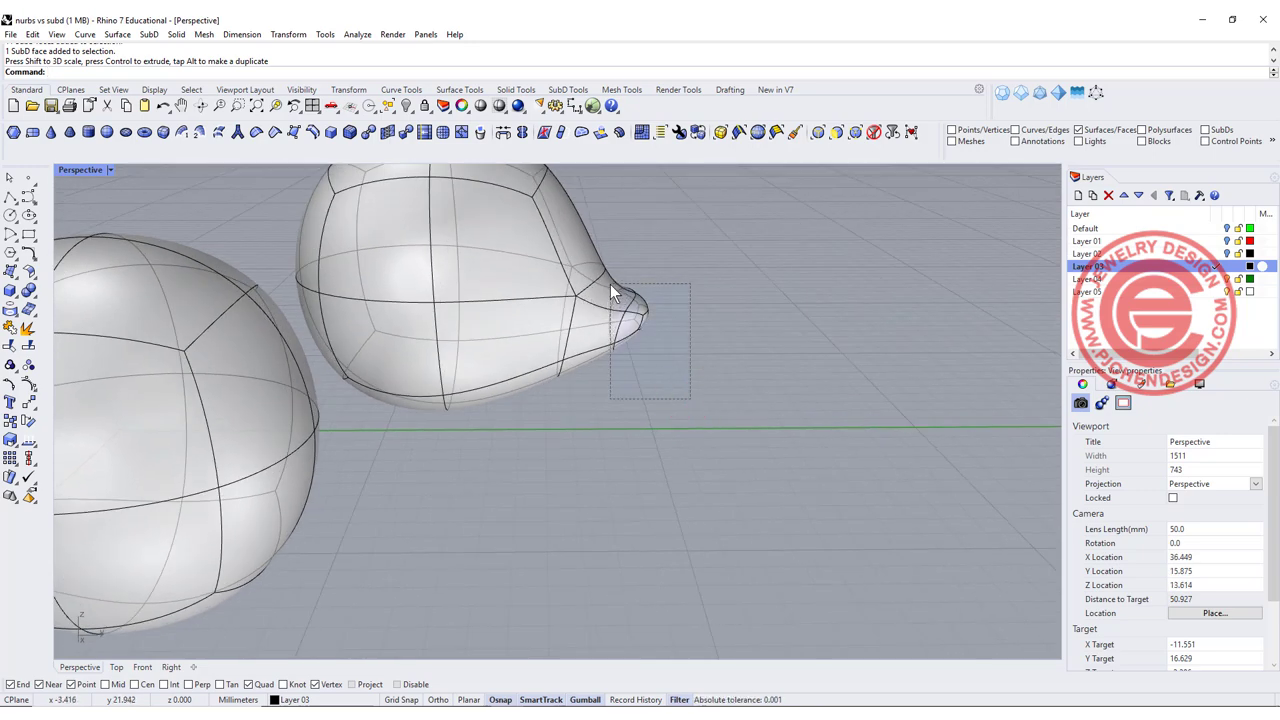
{"action": "left_click_drag", "start_coordinate": [610, 284], "coordinate": [608, 283]}
Pull the snout-tip faces out into a small pointed beak.
{"action": "mouse_move", "coordinate": [649, 287]}
{"action": "right_mouse_down"}
{"action": "mouse_move", "coordinate": [674, 351]}
{"action": "mouse_move", "coordinate": [636, 369]}
{"action": "right_mouse_up"}
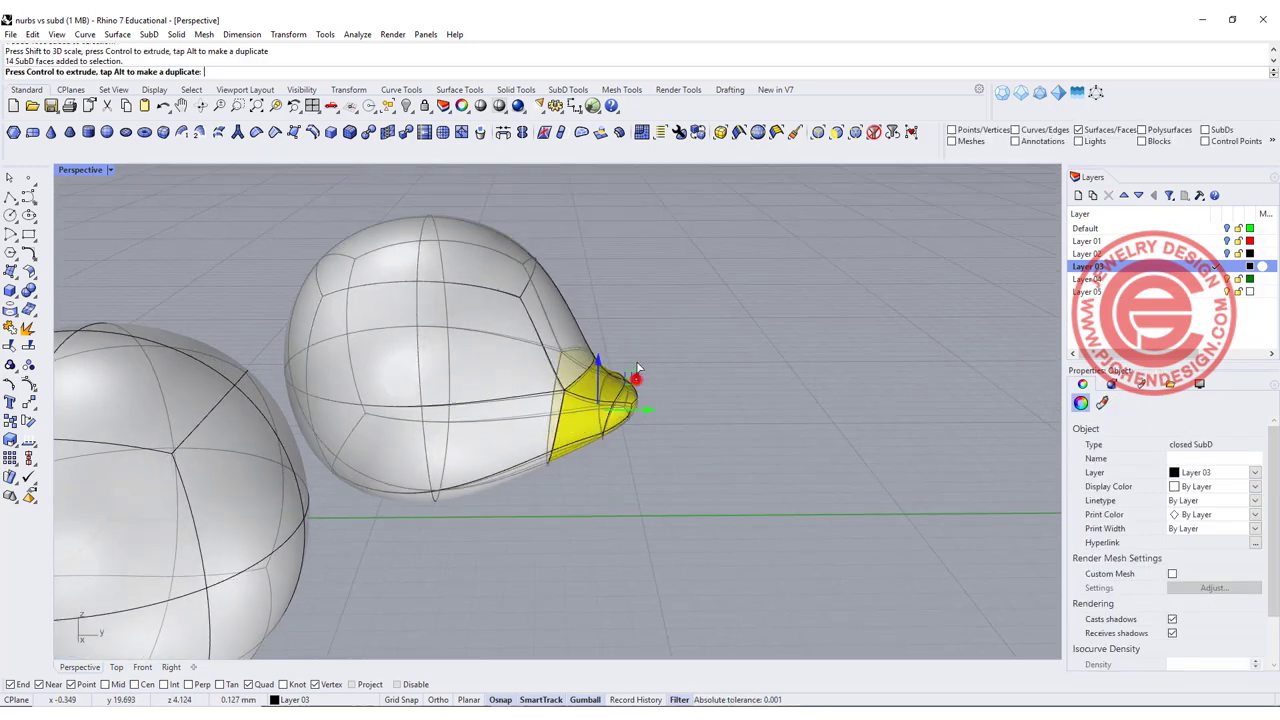
{"action": "left_click_drag", "start_coordinate": [636, 369], "coordinate": [635, 331]}
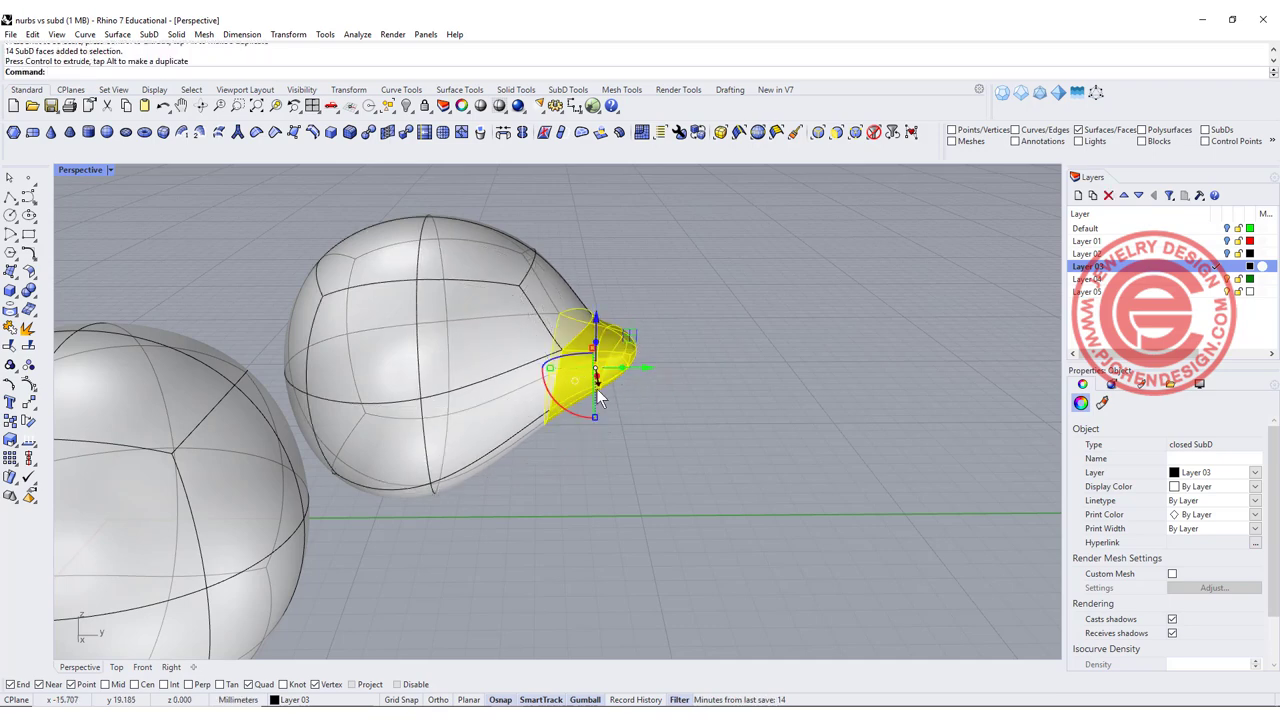
{"action": "left_click", "coordinate": [572, 418]}
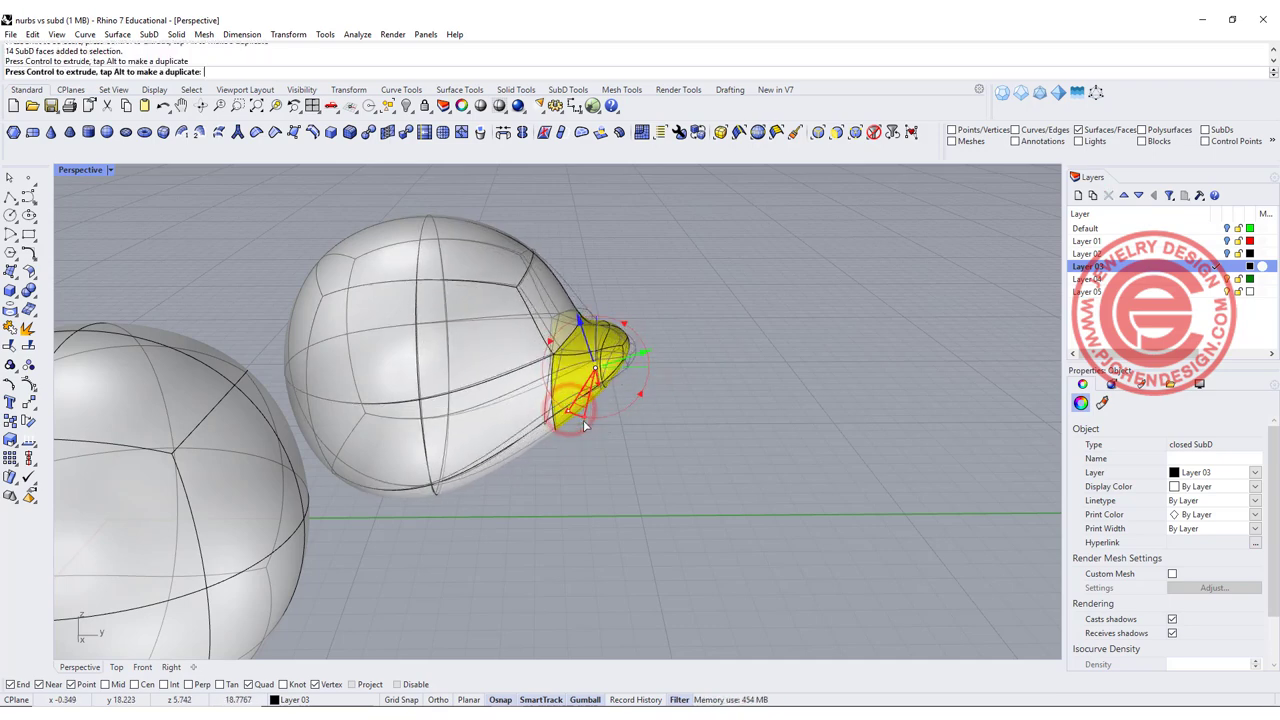
{"action": "left_click", "coordinate": [760, 451]}
{"action": "mouse_move", "coordinate": [760, 451]}
{"action": "right_mouse_down"}
{"action": "mouse_move", "coordinate": [698, 337]}
{"action": "mouse_move", "coordinate": [494, 369]}
{"action": "mouse_move", "coordinate": [509, 363]}
{"action": "right_mouse_up"}
{"action": "scroll", "coordinate": [620, 345], "scroll_direction": "up", "scroll_amount": 3}
{"action": "scroll", "coordinate": [618, 345], "scroll_direction": "down", "scroll_amount": 3}
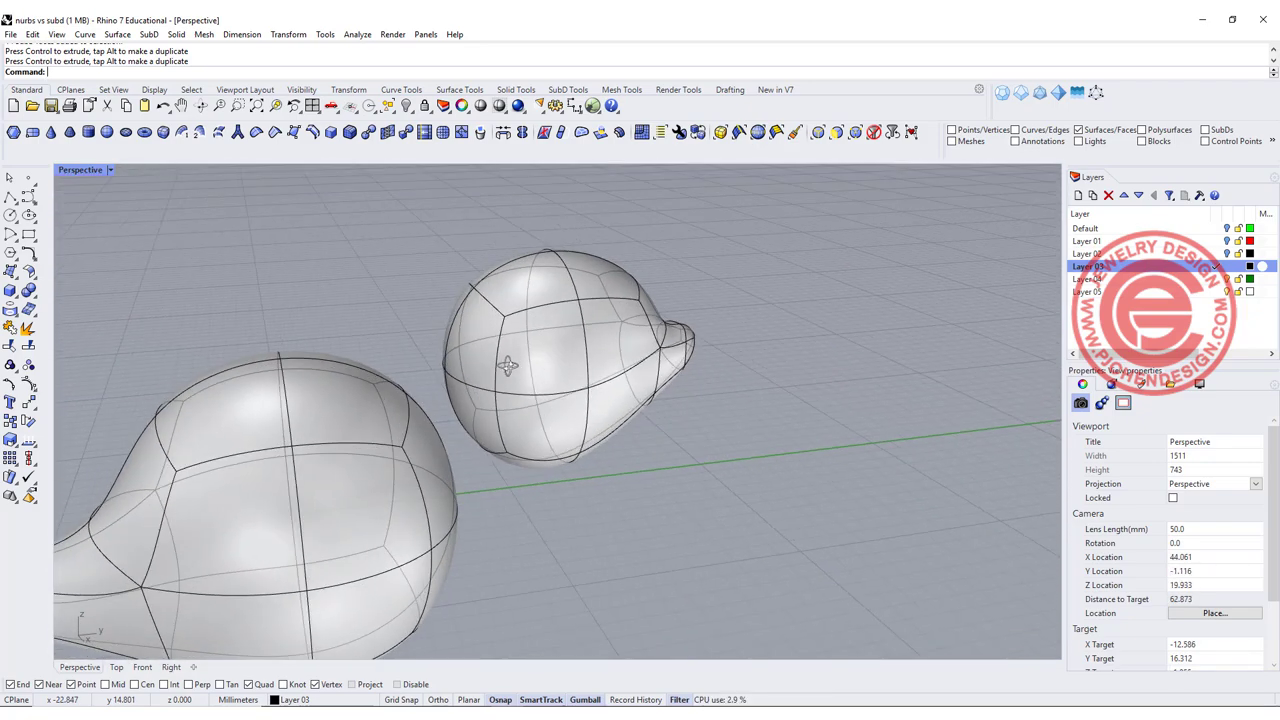
Start a SubD bridge and pick two head faces as the first set.
{"action": "left_click", "coordinate": [504, 132]}
{"action": "scroll", "coordinate": [458, 382], "scroll_direction": "up", "scroll_amount": 5}
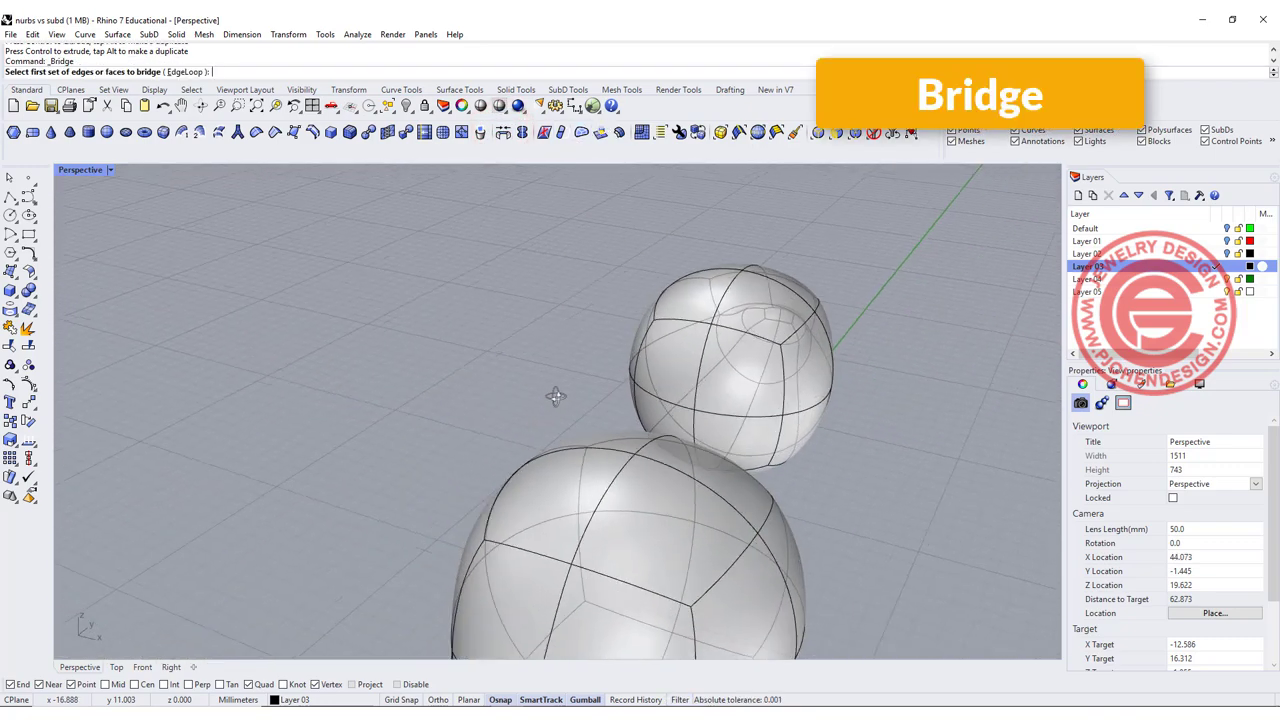
{"action": "right_click_drag", "start_coordinate": [458, 382], "coordinate": [613, 334]}
{"action": "left_click", "coordinate": [610, 336]}
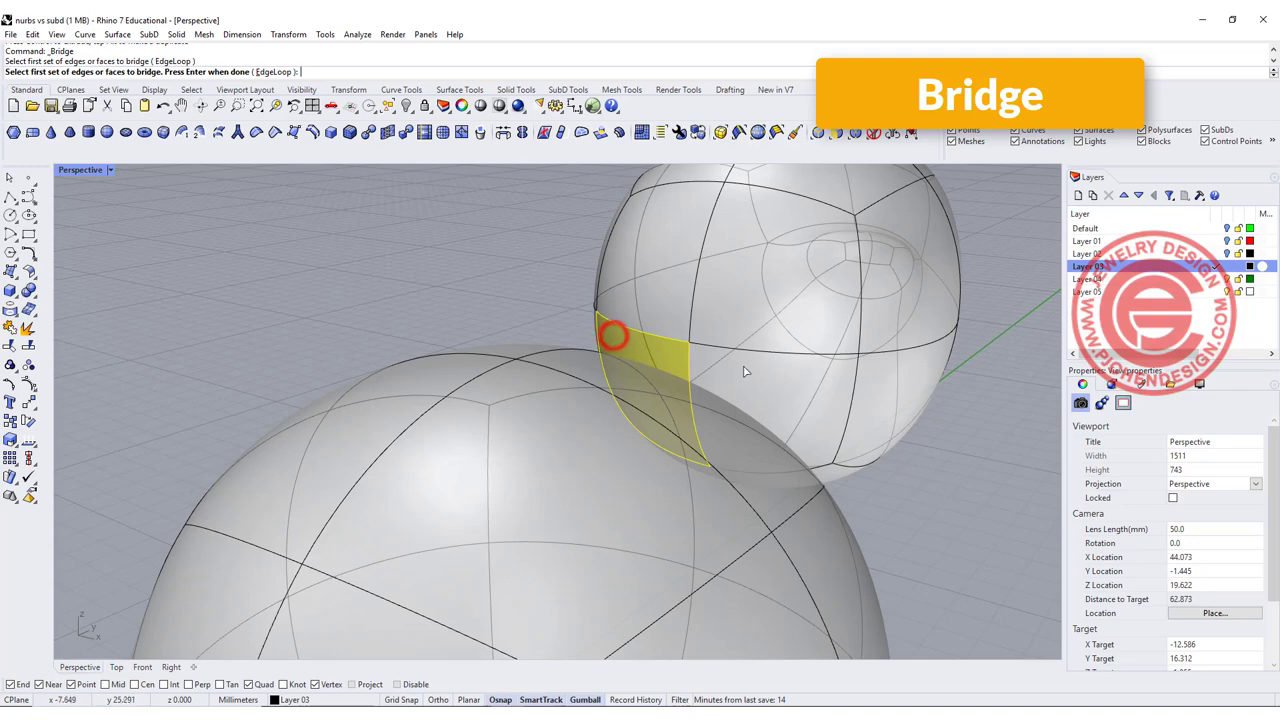
{"action": "left_click", "coordinate": [746, 364]}
{"action": "right_click", "coordinate": [745, 366]}
{"action": "scroll", "coordinate": [801, 287], "scroll_direction": "down", "scroll_amount": 5}
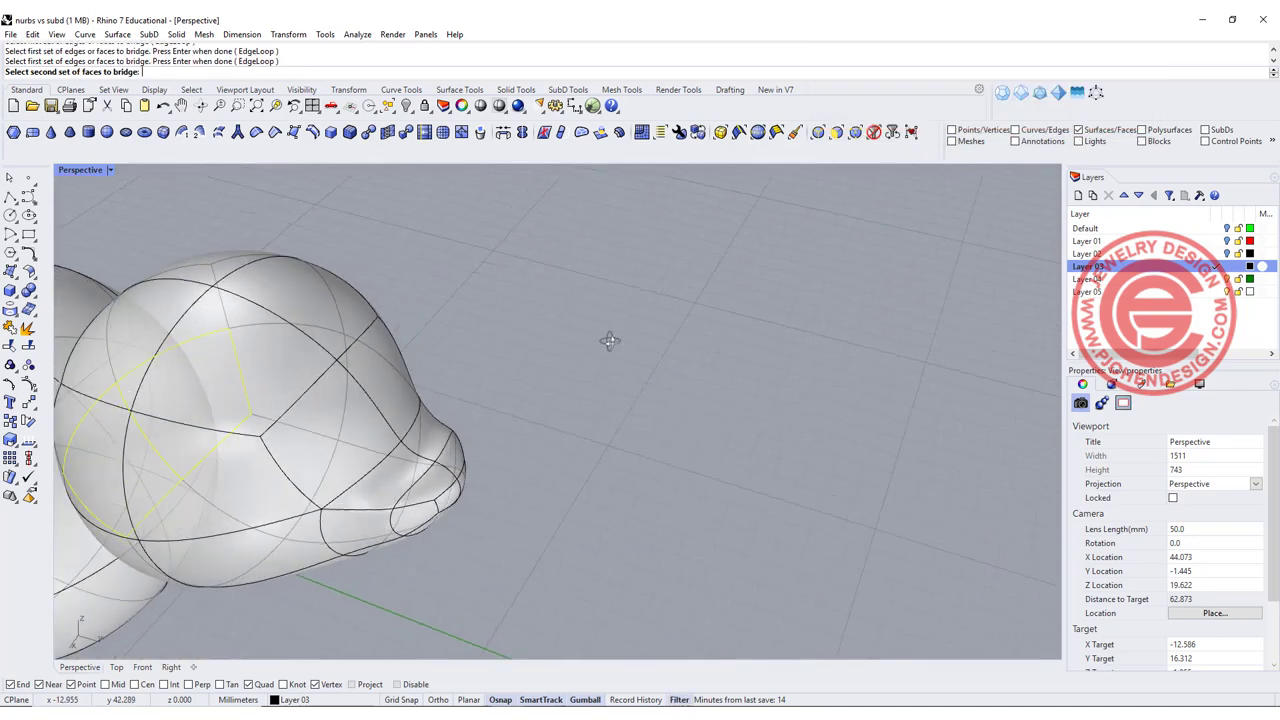
{"action": "mouse_move", "coordinate": [606, 337]}
{"action": "right_mouse_down"}
{"action": "mouse_move", "coordinate": [486, 286]}
{"action": "mouse_move", "coordinate": [789, 286]}
{"action": "mouse_move", "coordinate": [930, 340]}
{"action": "right_mouse_up"}
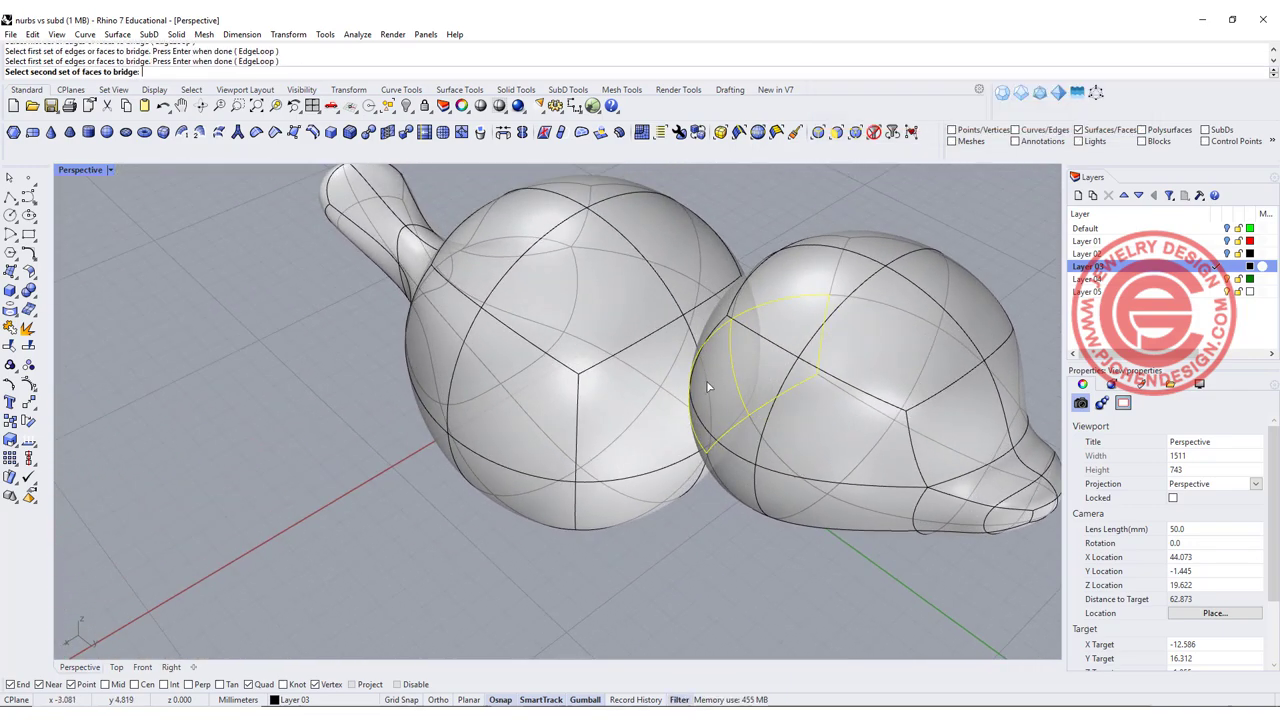
Pick the facing body faces, accept the bridge, and orbit the joined bird.
{"action": "left_click", "coordinate": [664, 350]}
{"action": "left_click", "coordinate": [706, 319]}
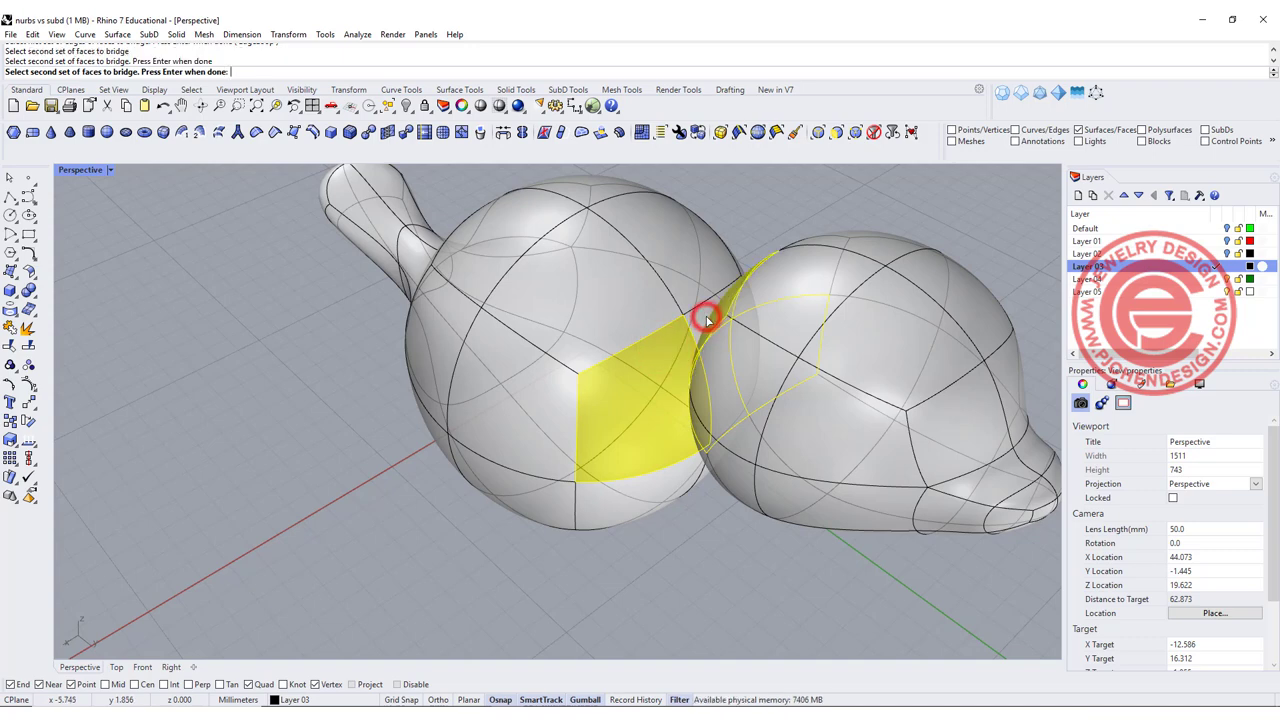
{"action": "left_click", "coordinate": [704, 316]}
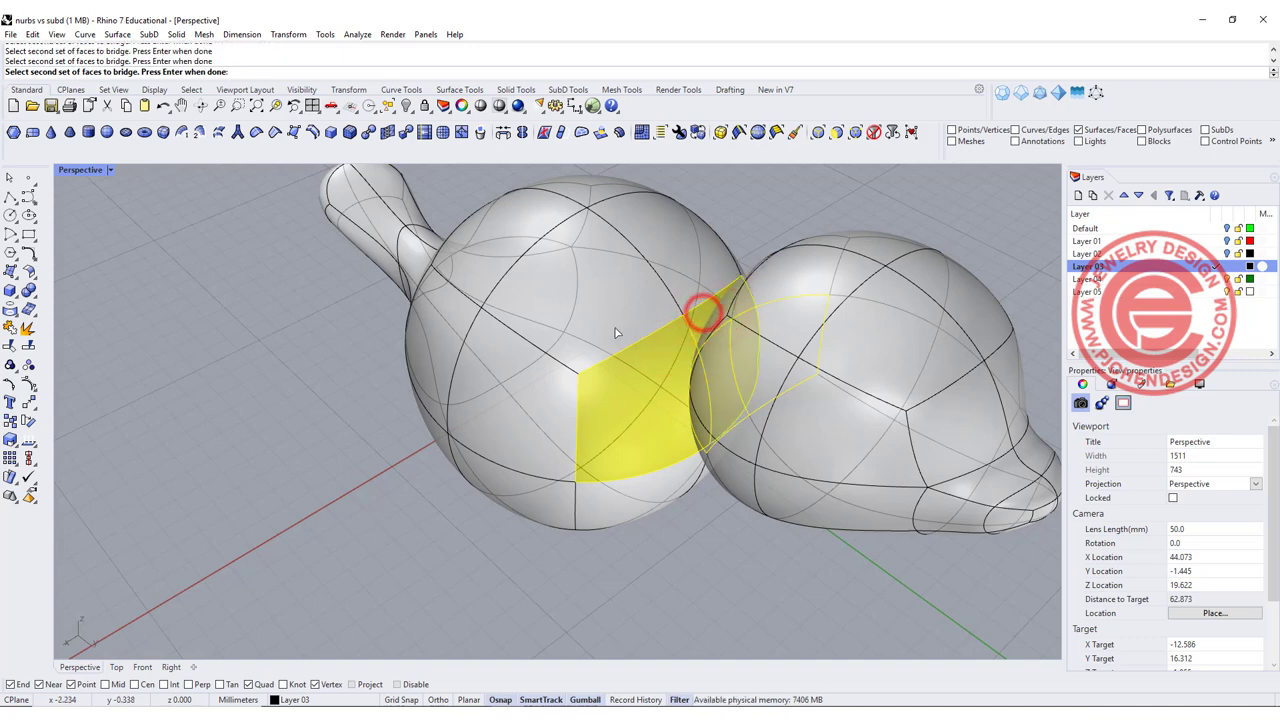
{"action": "mouse_move", "coordinate": [616, 333]}
{"action": "right_mouse_down"}
{"action": "mouse_move", "coordinate": [748, 305]}
{"action": "mouse_move", "coordinate": [716, 356]}
{"action": "mouse_move", "coordinate": [601, 362]}
{"action": "right_mouse_up"}
{"action": "key", "text": "Return"}
{"action": "left_click", "coordinate": [474, 400]}
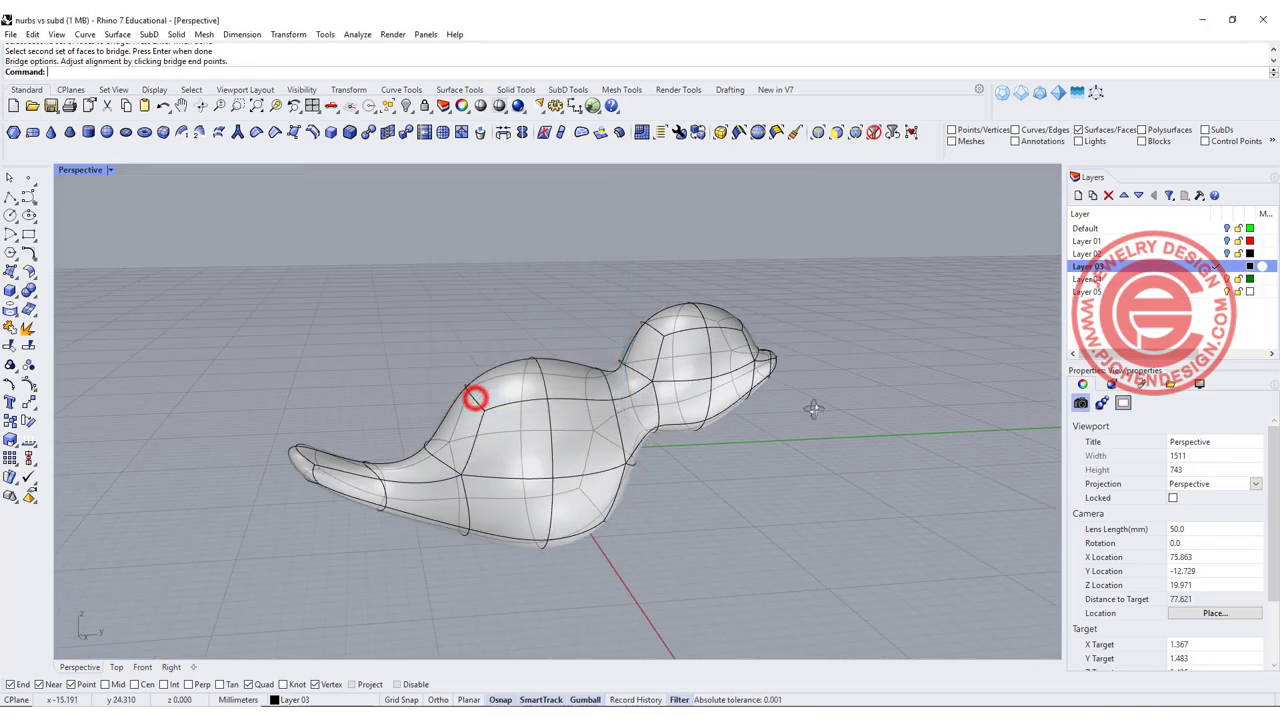
{"action": "right_click_drag", "start_coordinate": [814, 409], "coordinate": [616, 409]}
{"action": "scroll", "coordinate": [743, 374], "scroll_direction": "up", "scroll_amount": 5}
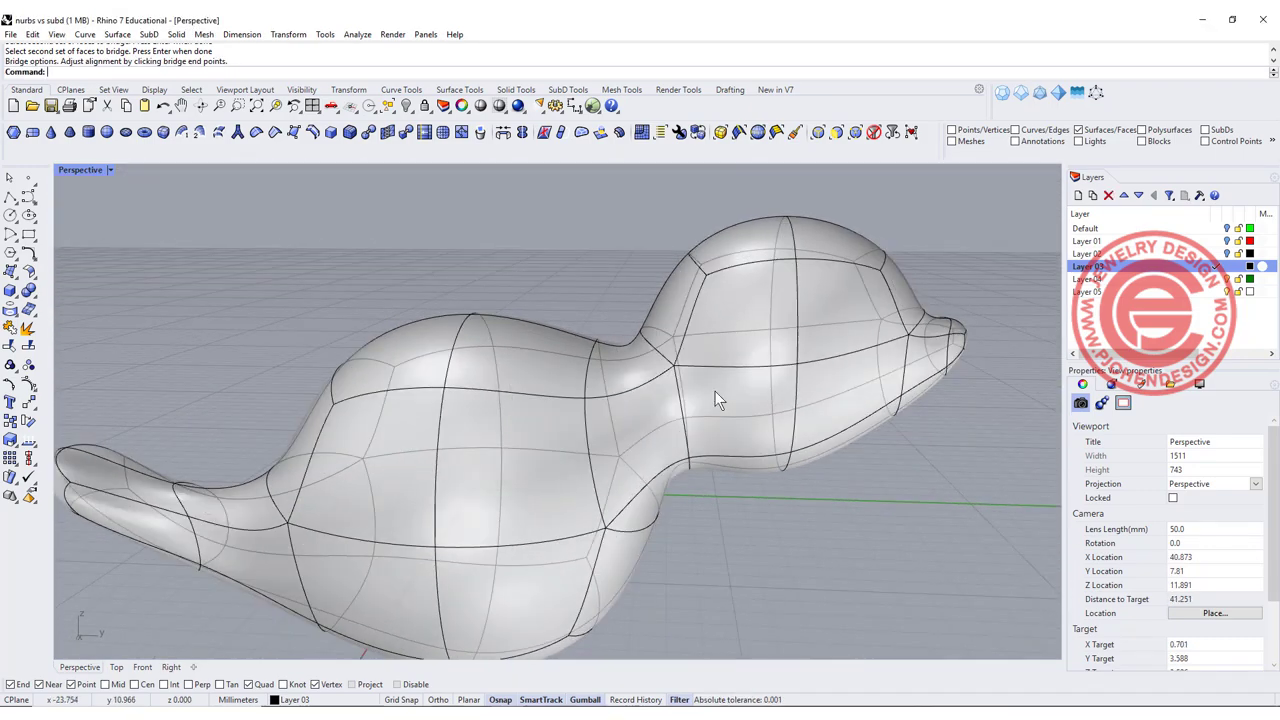
{"action": "right_click_drag", "start_coordinate": [731, 390], "coordinate": [749, 380]}
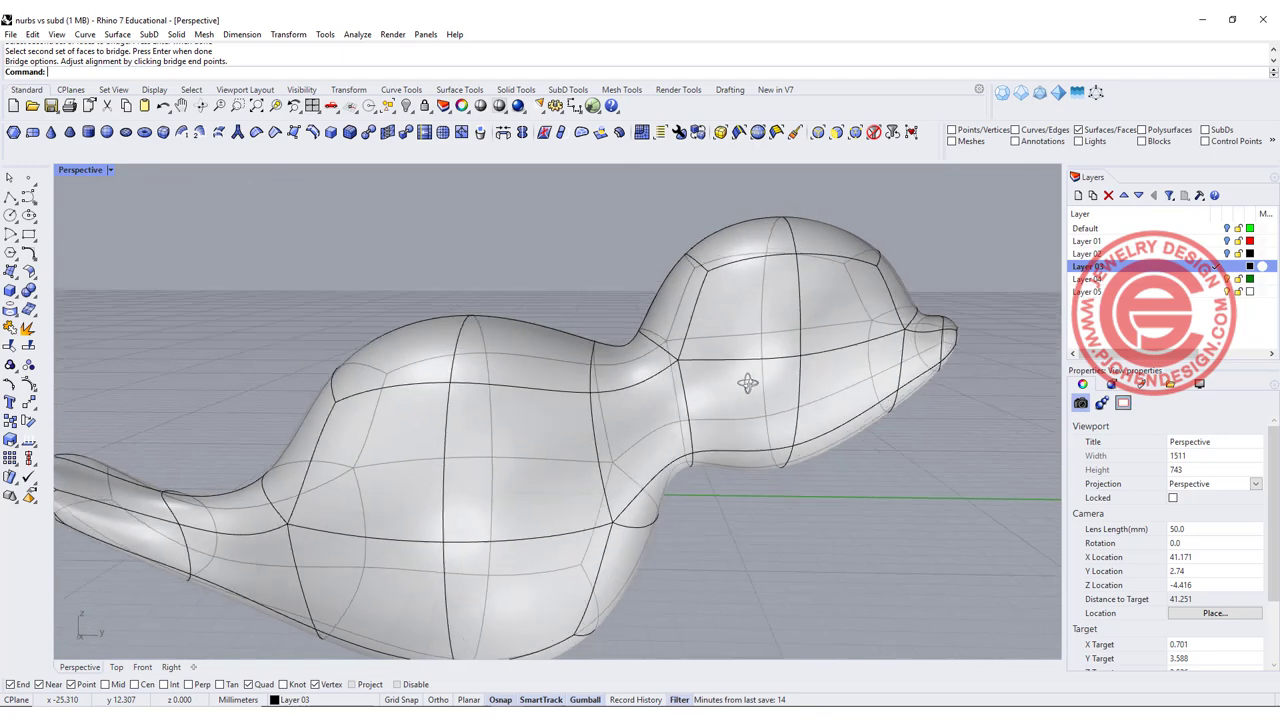
In the maximized Right view, move the head faces slightly back and up.
{"action": "double_click", "coordinate": [82, 168]}
{"action": "scroll", "coordinate": [718, 520], "scroll_direction": "down", "scroll_amount": 3}
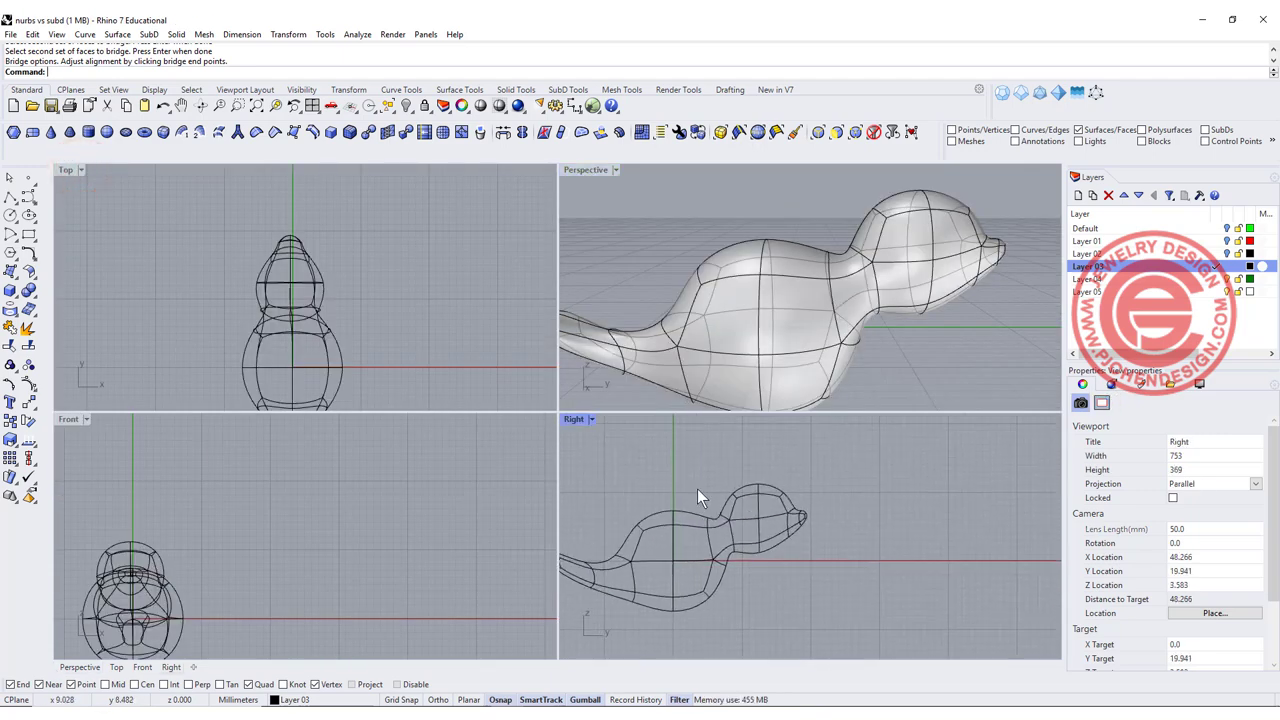
{"action": "double_click", "coordinate": [573, 420]}
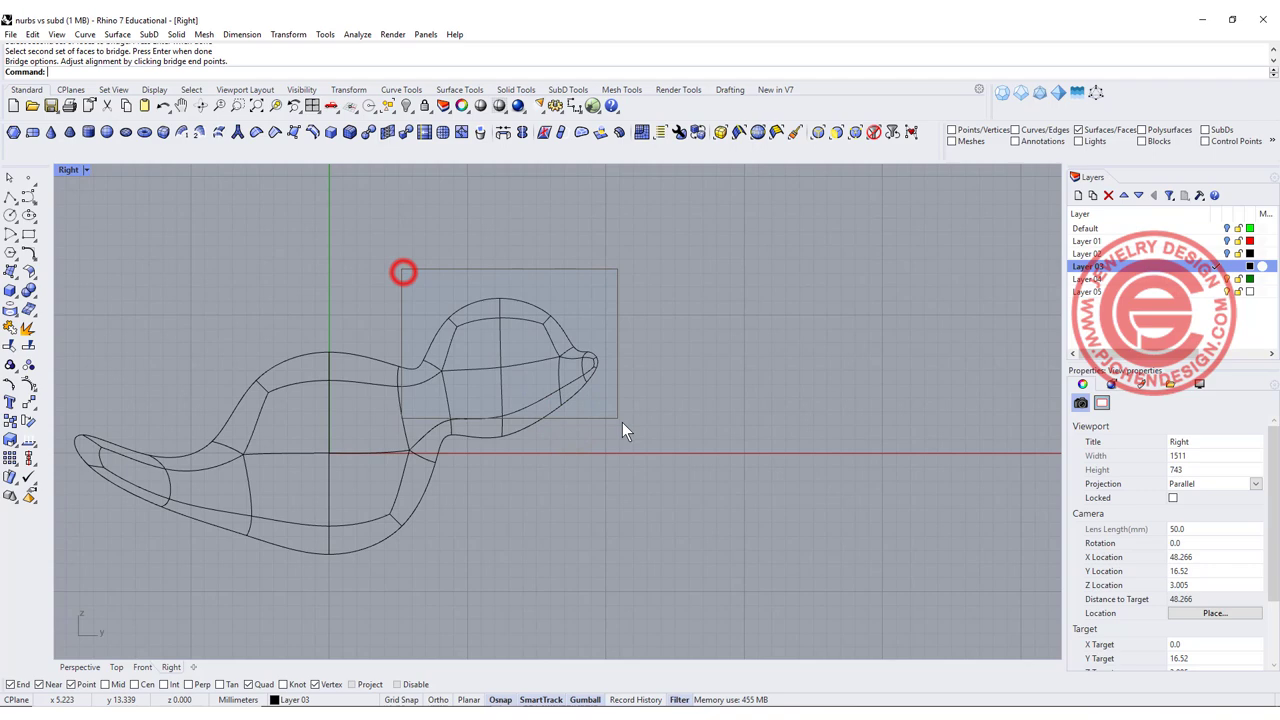
{"action": "left_click_drag", "start_coordinate": [622, 422], "coordinate": [632, 437]}
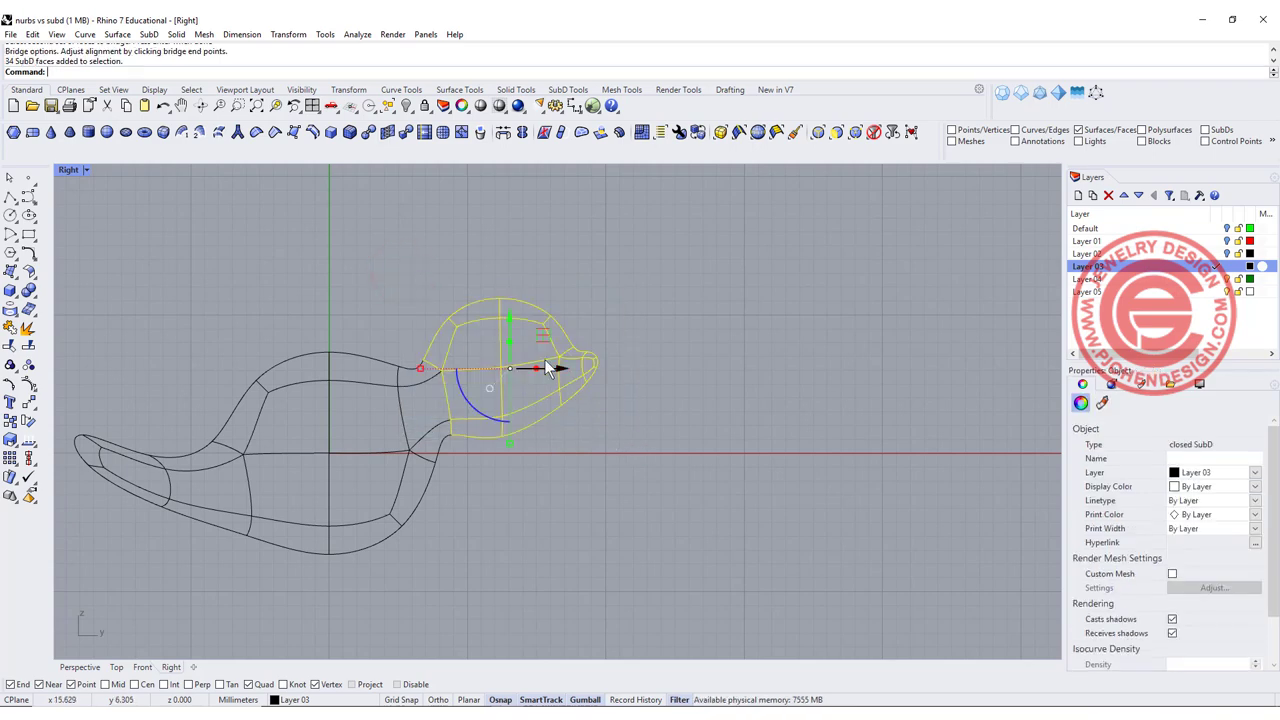
{"action": "left_click_drag", "start_coordinate": [542, 336], "coordinate": [527, 330]}
{"action": "scroll", "coordinate": [410, 365], "scroll_direction": "up", "scroll_amount": 6}
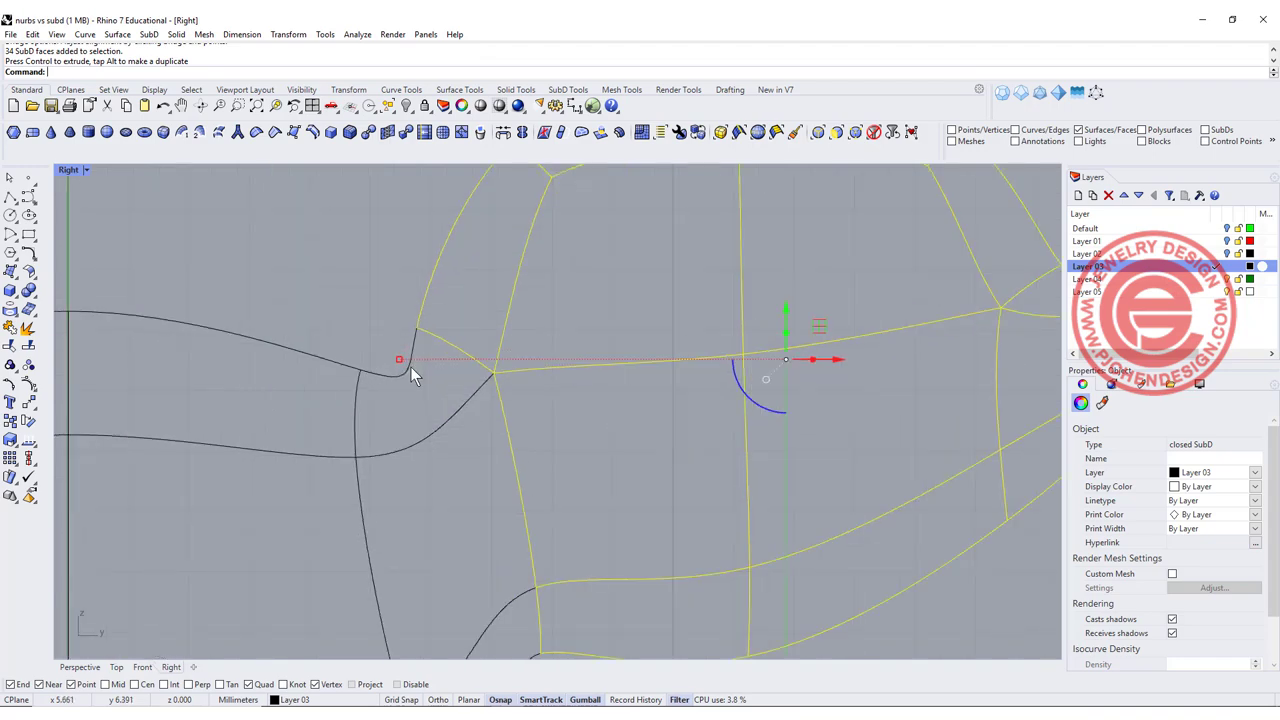
{"action": "scroll", "coordinate": [410, 366], "scroll_direction": "down", "scroll_amount": 2}
{"action": "scroll", "coordinate": [410, 380], "scroll_direction": "up", "scroll_amount": 2}
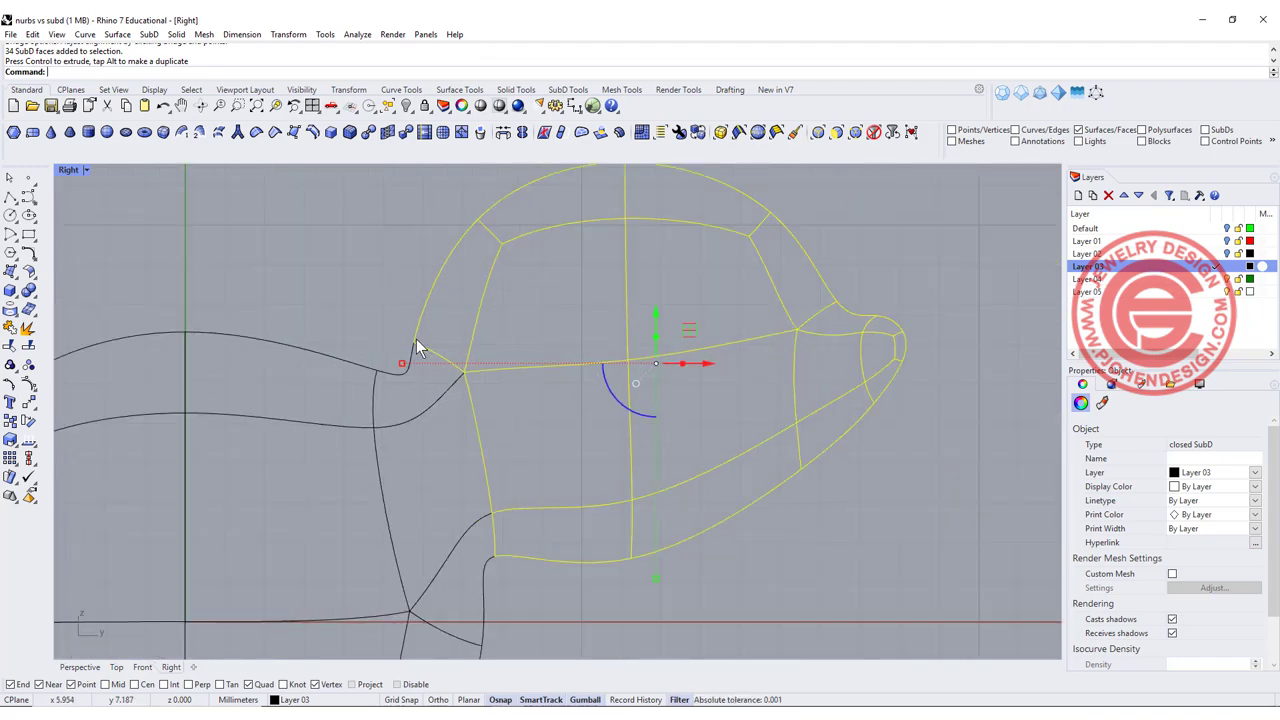
{"action": "left_click", "coordinate": [365, 313]}
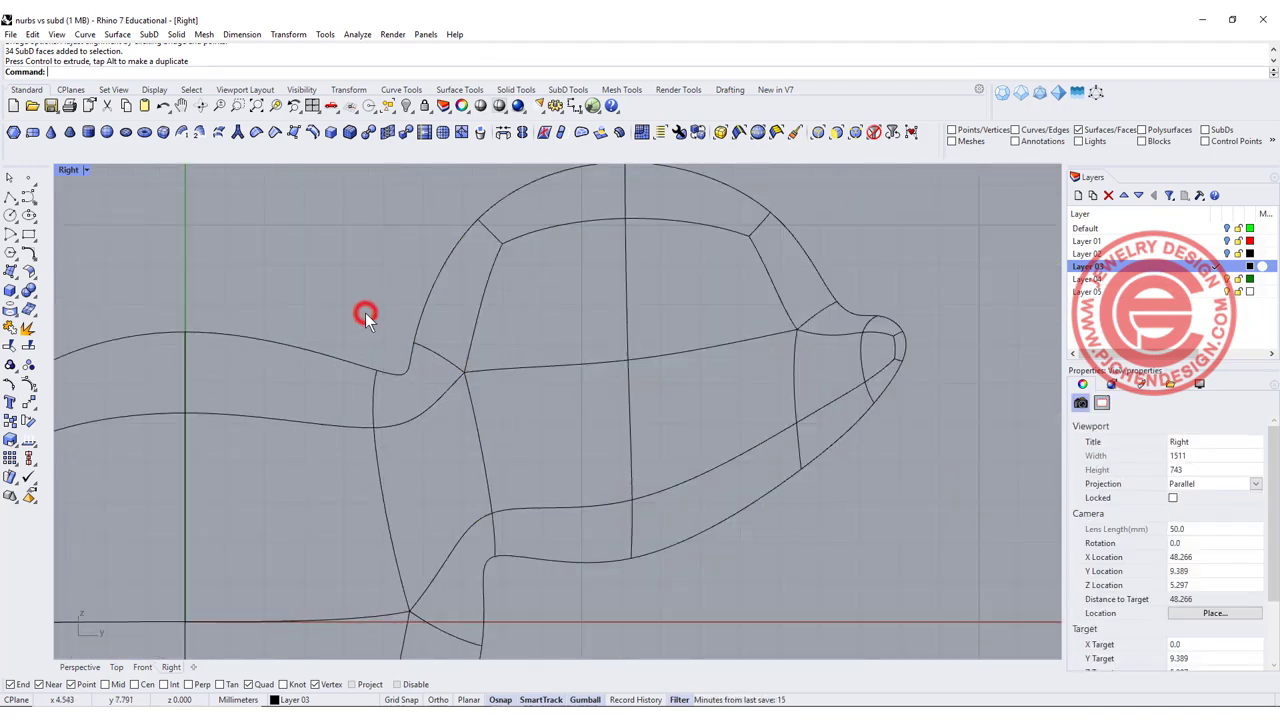
In flat cage display with the Vertices filter, drag neck-crease vertices to reshape the joint.
{"action": "key", "text": "Tab"}
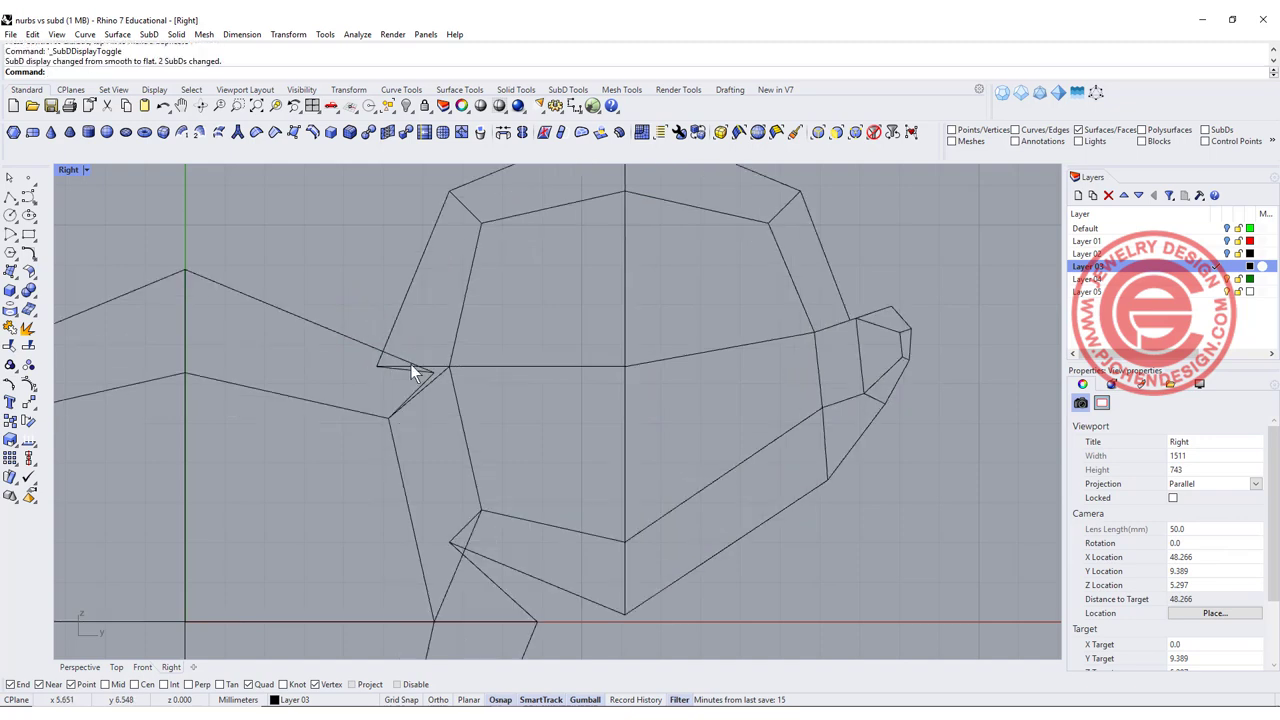
{"action": "scroll", "coordinate": [410, 364], "scroll_direction": "up", "scroll_amount": 2}
{"action": "left_click", "coordinate": [855, 132]}
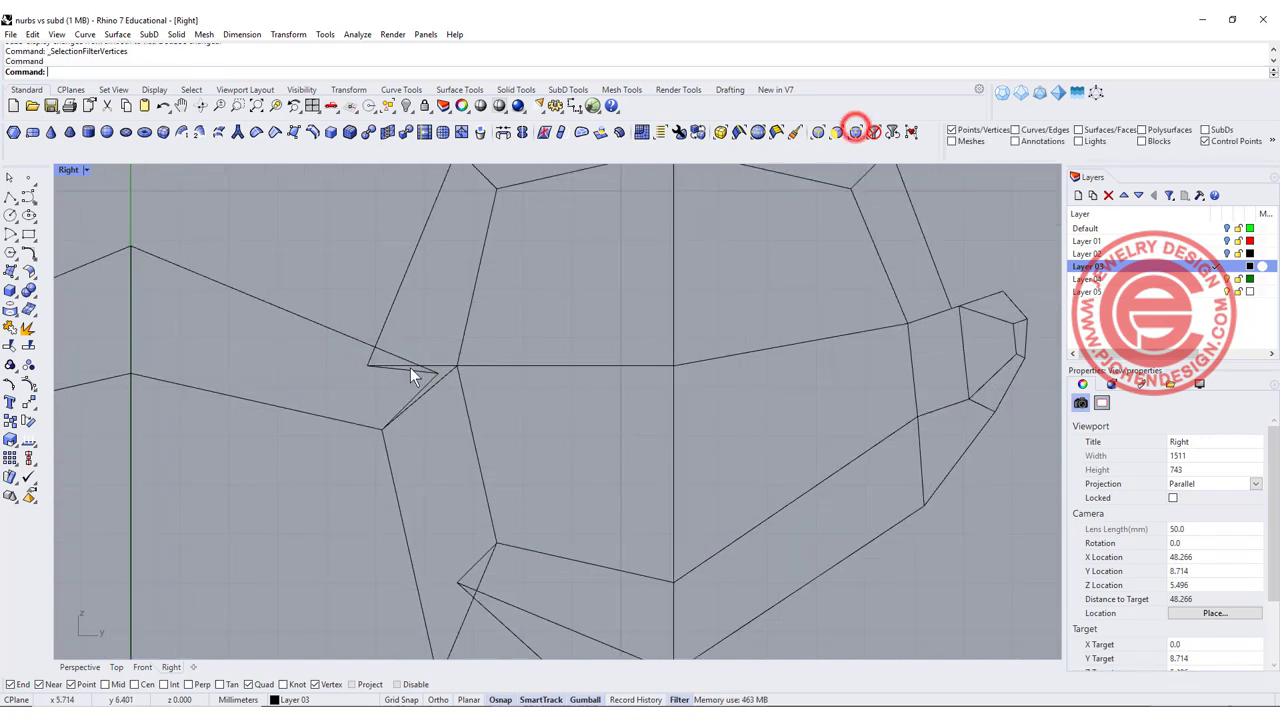
{"action": "scroll", "coordinate": [445, 372], "scroll_direction": "up", "scroll_amount": 3}
{"action": "scroll", "coordinate": [430, 368], "scroll_direction": "up", "scroll_amount": 3}
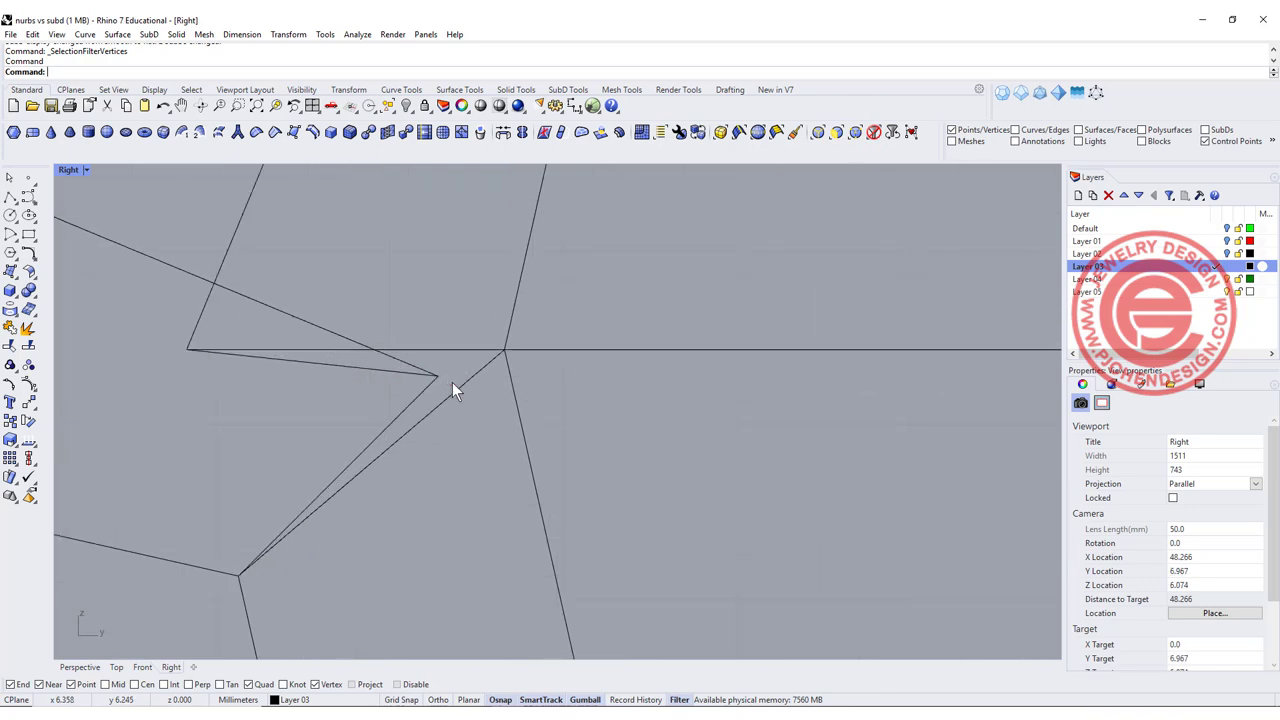
{"action": "left_click", "coordinate": [438, 375]}
{"action": "scroll", "coordinate": [500, 350], "scroll_direction": "down", "scroll_amount": 2}
{"action": "mouse_move", "coordinate": [545, 321]}
{"action": "left_mouse_down"}
{"action": "mouse_move", "coordinate": [330, 275]}
{"action": "mouse_move", "coordinate": [363, 310]}
{"action": "mouse_move", "coordinate": [443, 248]}
{"action": "left_mouse_up"}
{"action": "scroll", "coordinate": [347, 325], "scroll_direction": "up", "scroll_amount": 3}
{"action": "left_click", "coordinate": [327, 331]}
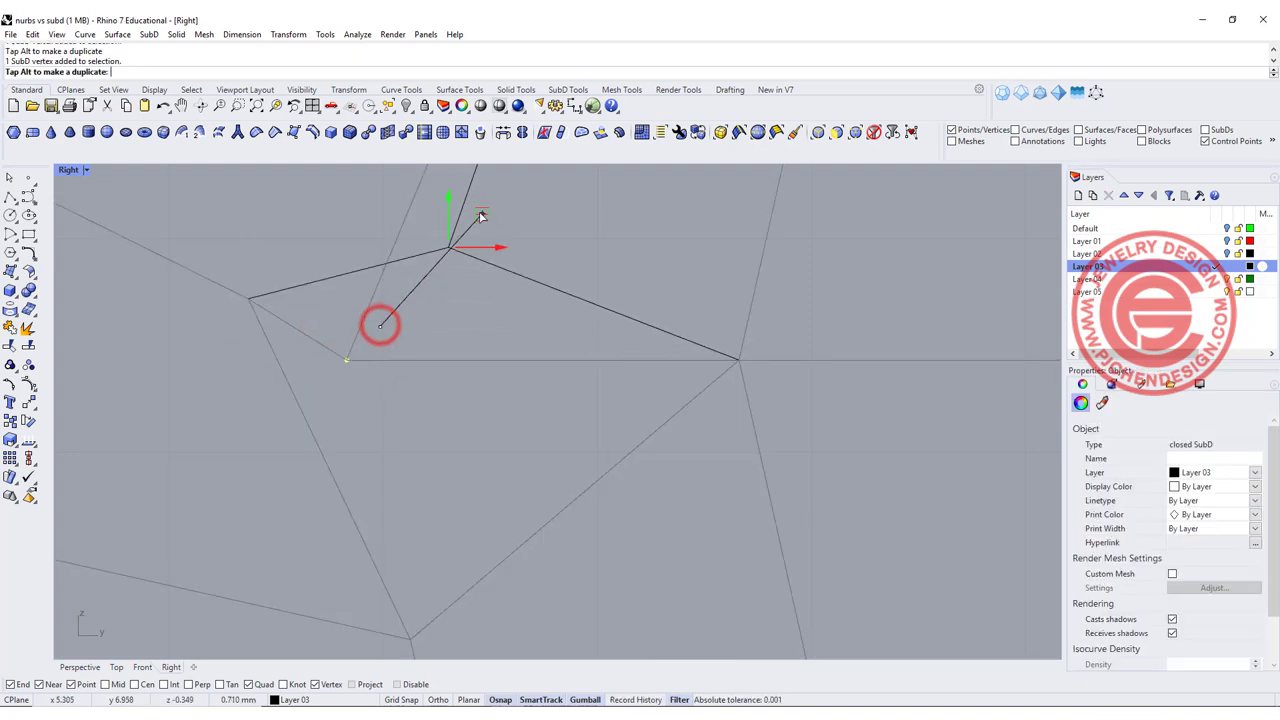
{"action": "scroll", "coordinate": [635, 499], "scroll_direction": "down", "scroll_amount": 3}
{"action": "scroll", "coordinate": [507, 399], "scroll_direction": "up", "scroll_amount": 3}
{"action": "scroll", "coordinate": [507, 399], "scroll_direction": "up", "scroll_amount": 2}
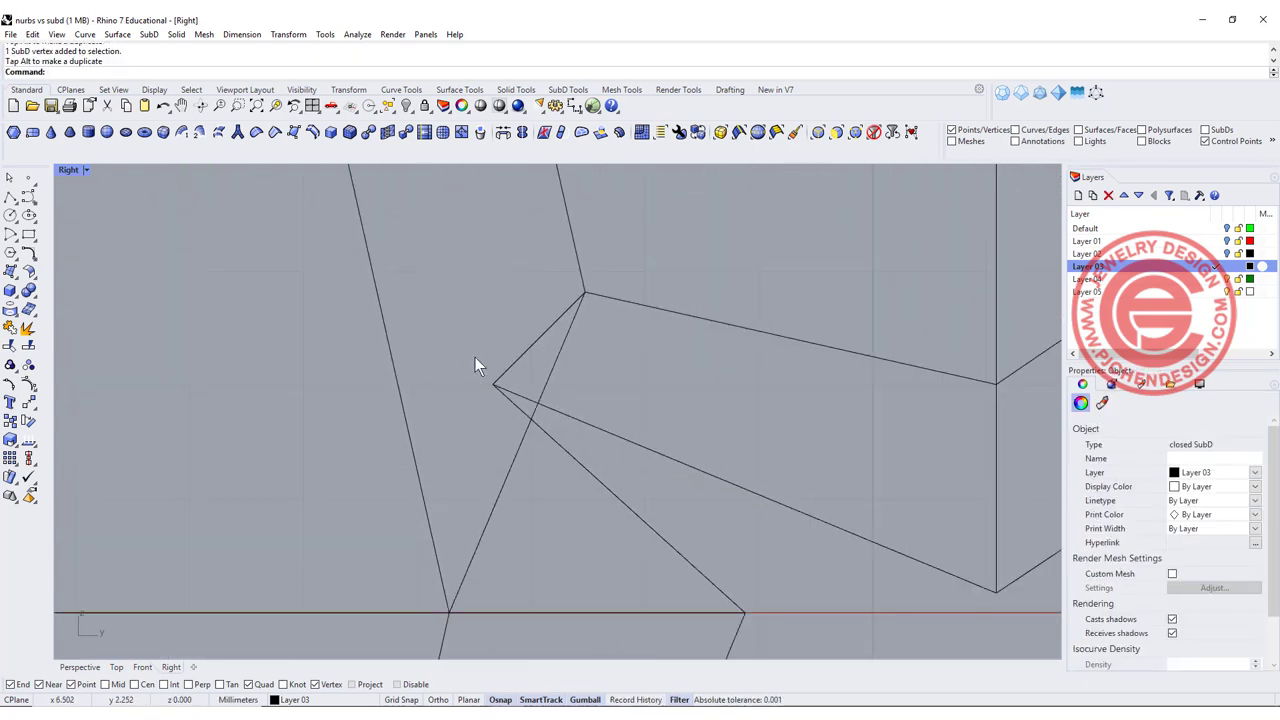
Pull another neck vertex down and right to even the edges, then restore smooth display.
{"action": "left_click", "coordinate": [475, 358]}
{"action": "left_click_drag", "start_coordinate": [537, 377], "coordinate": [651, 407]}
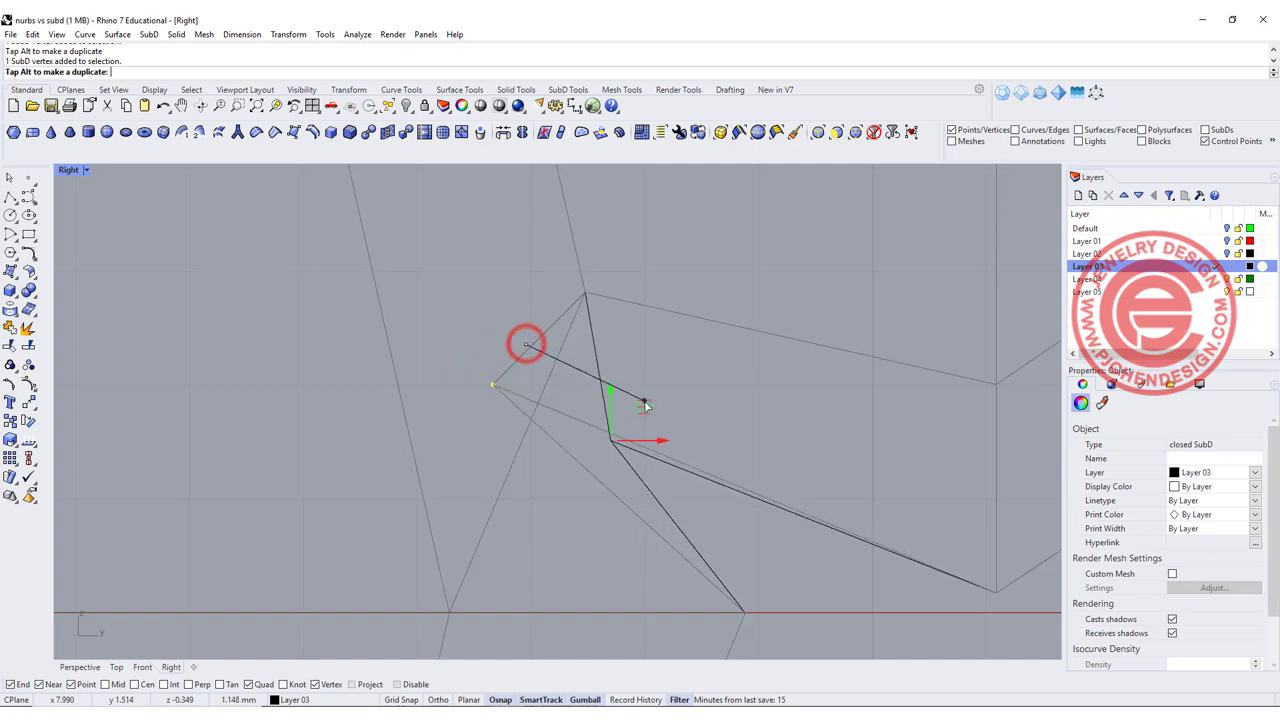
{"action": "scroll", "coordinate": [714, 484], "scroll_direction": "down", "scroll_amount": 2}
{"action": "scroll", "coordinate": [595, 372], "scroll_direction": "down", "scroll_amount": 2}
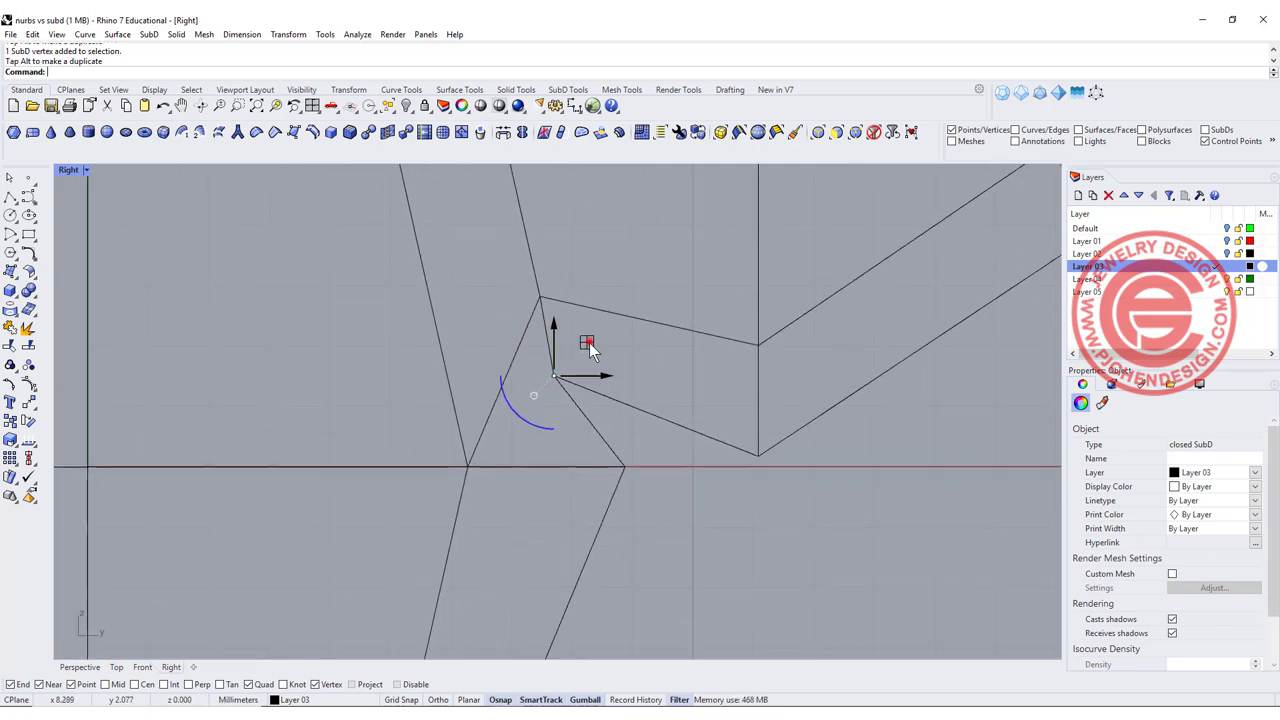
{"action": "left_click_drag", "start_coordinate": [589, 343], "coordinate": [690, 415]}
{"action": "scroll", "coordinate": [619, 489], "scroll_direction": "up", "scroll_amount": 2}
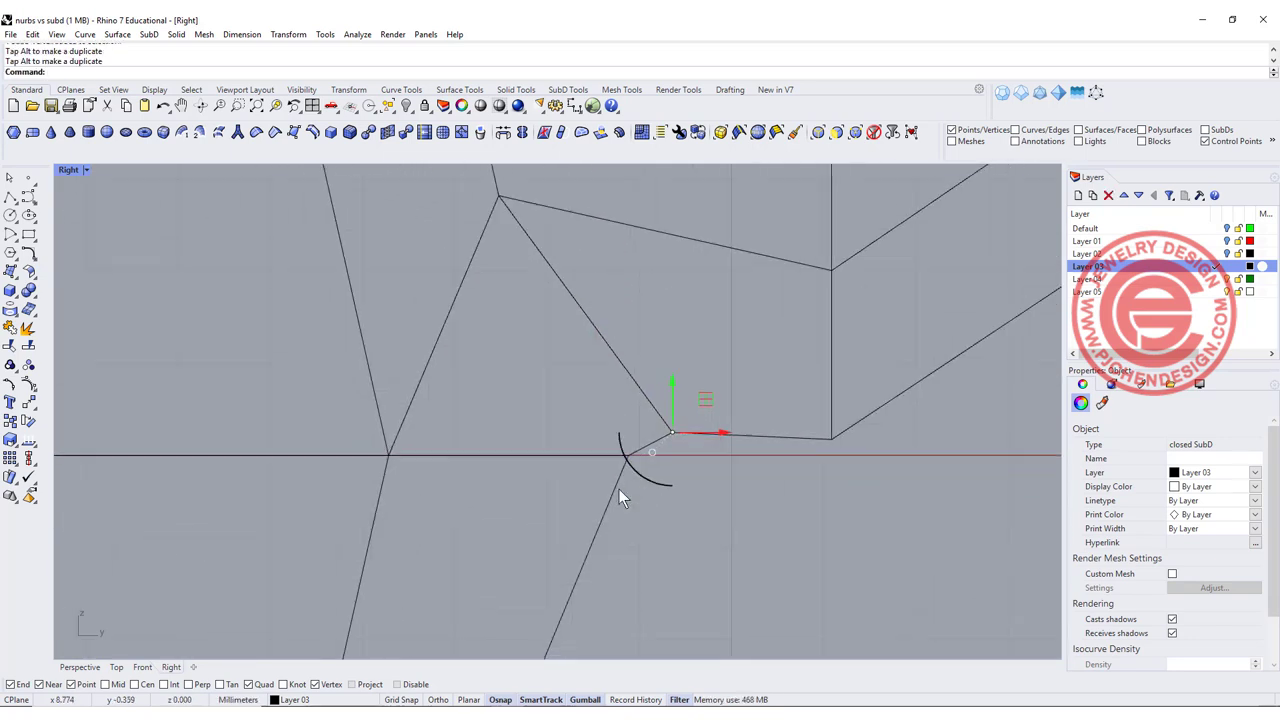
{"action": "scroll", "coordinate": [619, 490], "scroll_direction": "up", "scroll_amount": 1}
{"action": "left_click", "coordinate": [716, 535]}
{"action": "scroll", "coordinate": [642, 386], "scroll_direction": "down", "scroll_amount": 4}
{"action": "scroll", "coordinate": [460, 320], "scroll_direction": "down", "scroll_amount": 1}
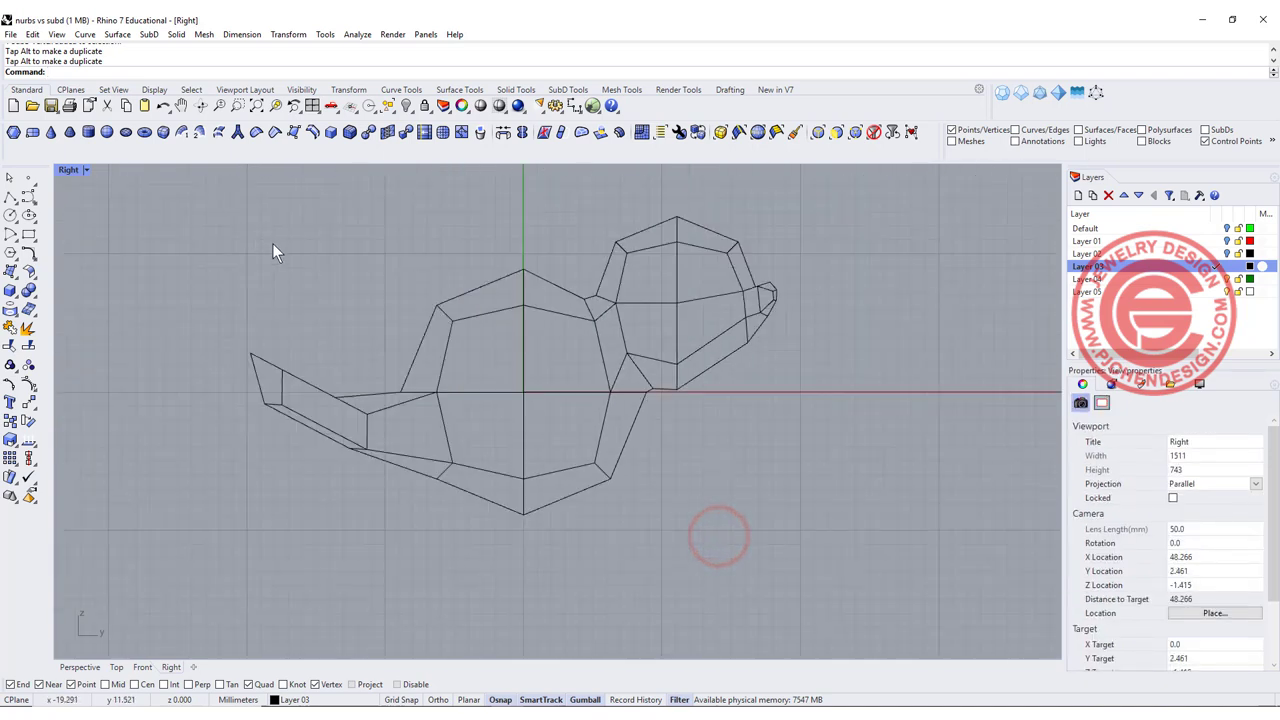
{"action": "key", "text": "Tab"}
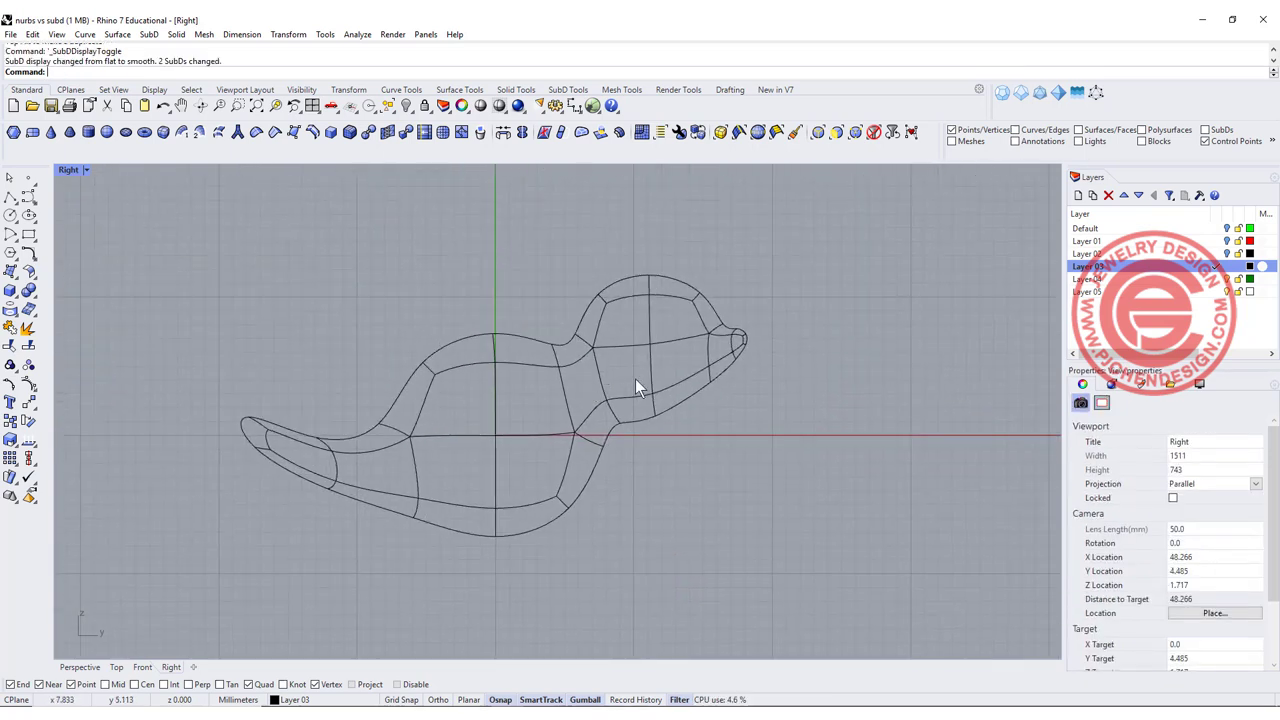
Drag the two belly edges down, then orbit Perspective to show both birds.
{"action": "scroll", "coordinate": [583, 504], "scroll_direction": "up", "scroll_amount": 3}
{"action": "mouse_move", "coordinate": [486, 449]}
{"action": "left_mouse_down"}
{"action": "mouse_move", "coordinate": [600, 510]}
{"action": "mouse_move", "coordinate": [612, 484]}
{"action": "mouse_move", "coordinate": [601, 490]}
{"action": "left_mouse_up"}
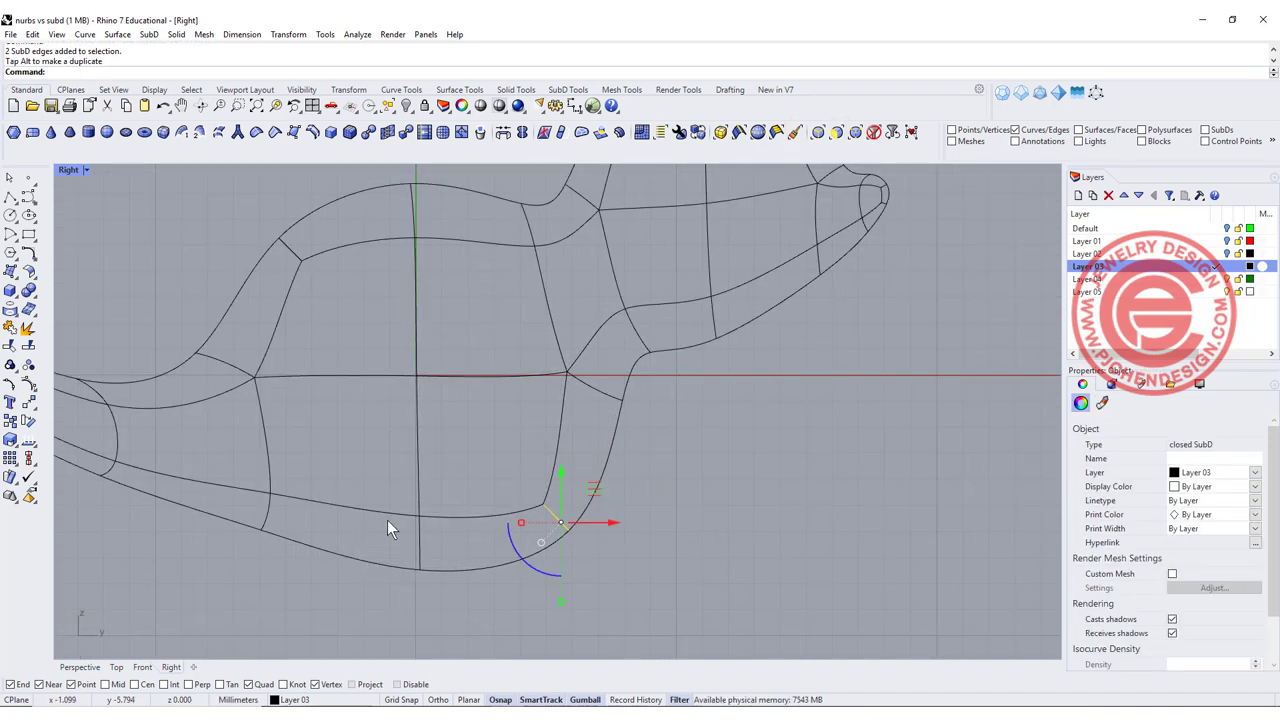
{"action": "left_click_drag", "start_coordinate": [383, 494], "coordinate": [482, 615]}
{"action": "left_click_drag", "start_coordinate": [449, 529], "coordinate": [418, 556]}
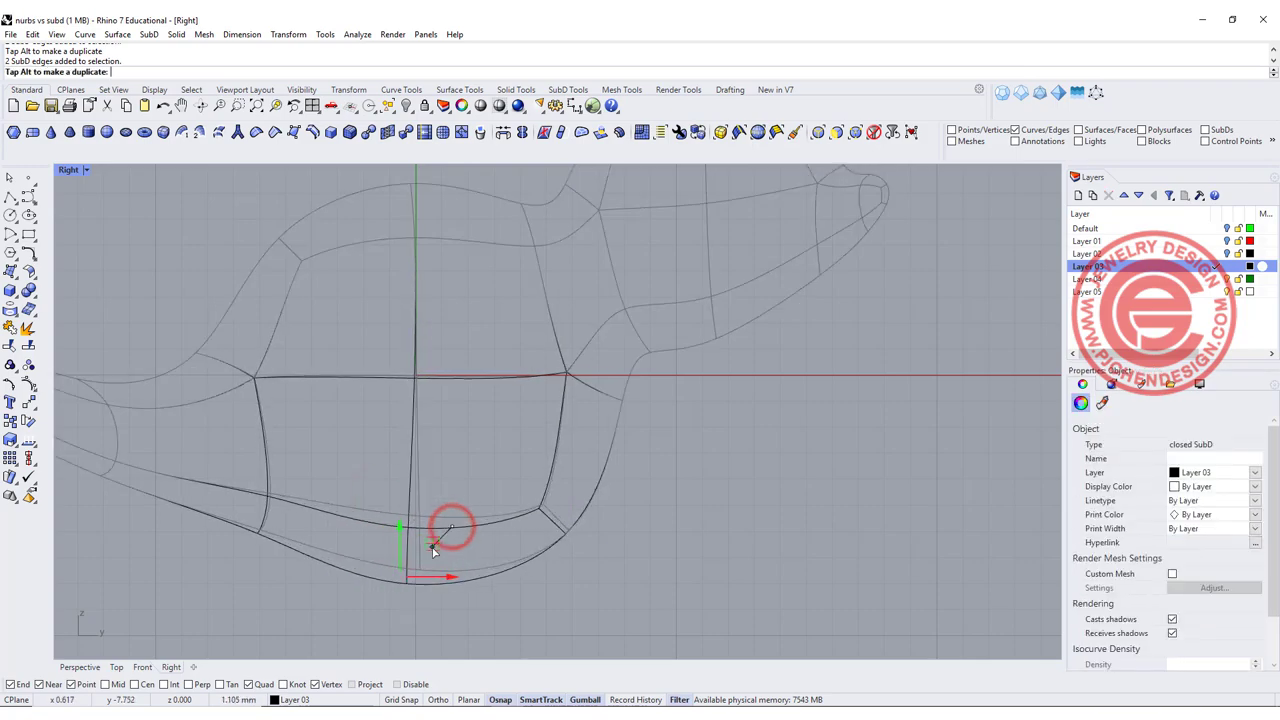
{"action": "left_click", "coordinate": [80, 667]}
{"action": "mouse_move", "coordinate": [500, 400]}
{"action": "right_mouse_down"}
{"action": "mouse_move", "coordinate": [350, 333]}
{"action": "mouse_move", "coordinate": [287, 248]}
{"action": "right_mouse_up"}
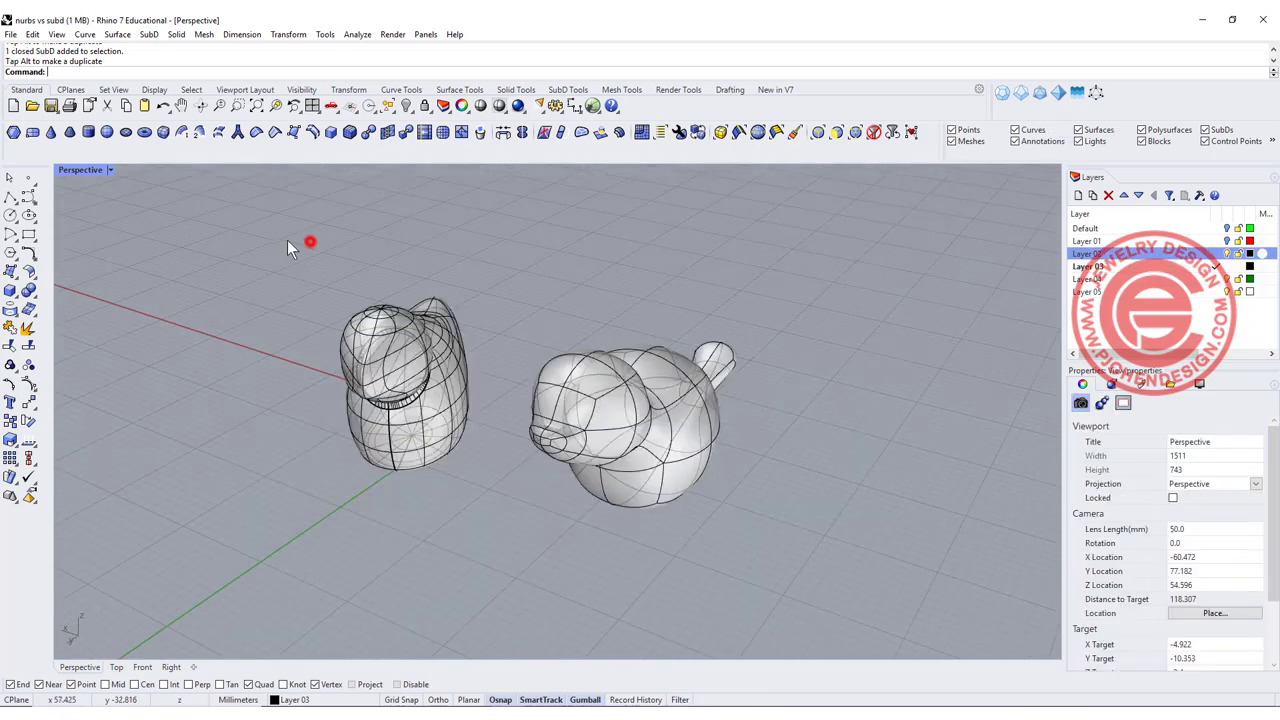
Switch Perspective to Rendered mode and zoom in on the SubD bird's smooth neck blend.
{"action": "left_click", "coordinate": [105, 170]}
{"action": "left_click", "coordinate": [110, 246]}
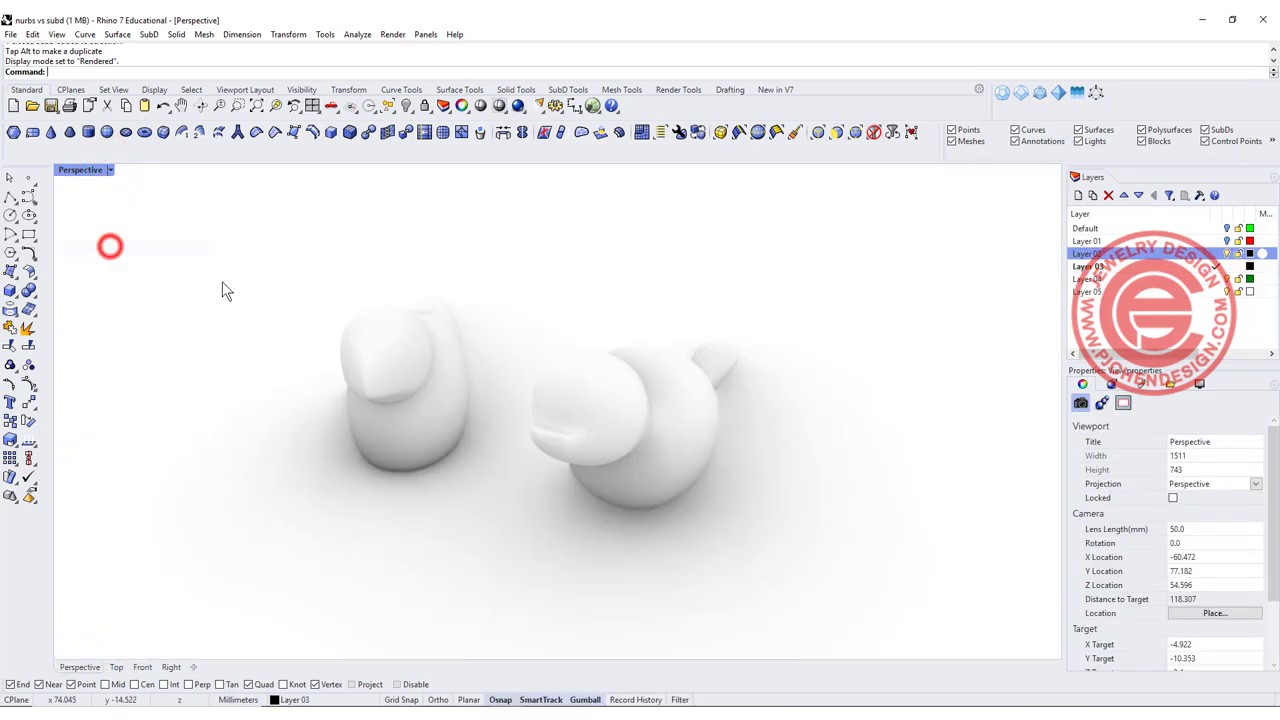
{"action": "mouse_move", "coordinate": [645, 457]}
{"action": "right_mouse_down"}
{"action": "mouse_move", "coordinate": [486, 397]}
{"action": "mouse_move", "coordinate": [466, 329]}
{"action": "mouse_move", "coordinate": [327, 333]}
{"action": "mouse_move", "coordinate": [354, 317]}
{"action": "mouse_move", "coordinate": [643, 363]}
{"action": "mouse_move", "coordinate": [732, 342]}
{"action": "mouse_move", "coordinate": [743, 357]}
{"action": "right_mouse_up"}
{"action": "scroll", "coordinate": [706, 403], "scroll_direction": "up", "scroll_amount": 3}
{"action": "scroll", "coordinate": [716, 399], "scroll_direction": "up", "scroll_amount": 3}
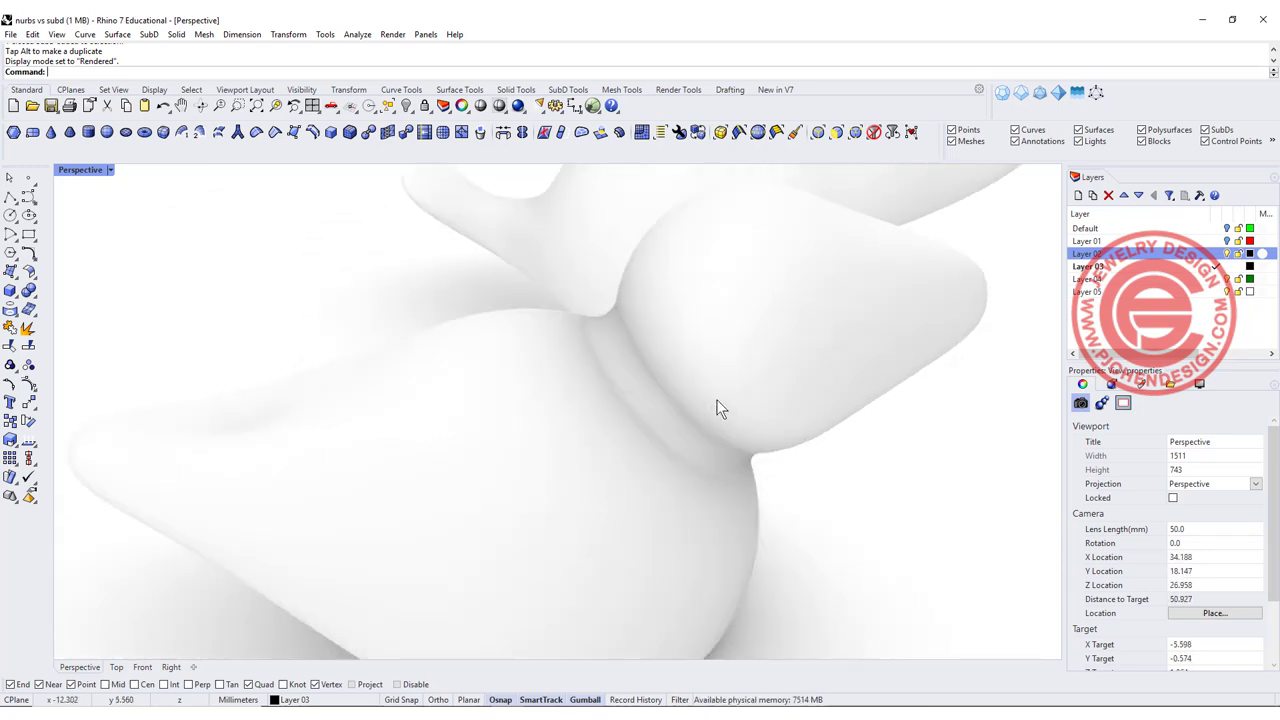
{"action": "scroll", "coordinate": [708, 402], "scroll_direction": "down", "scroll_amount": 3}
{"action": "mouse_move", "coordinate": [658, 400]}
{"action": "right_mouse_down"}
{"action": "mouse_move", "coordinate": [731, 371]}
{"action": "mouse_move", "coordinate": [623, 386]}
{"action": "mouse_move", "coordinate": [722, 371]}
{"action": "mouse_move", "coordinate": [647, 387]}
{"action": "right_mouse_up"}
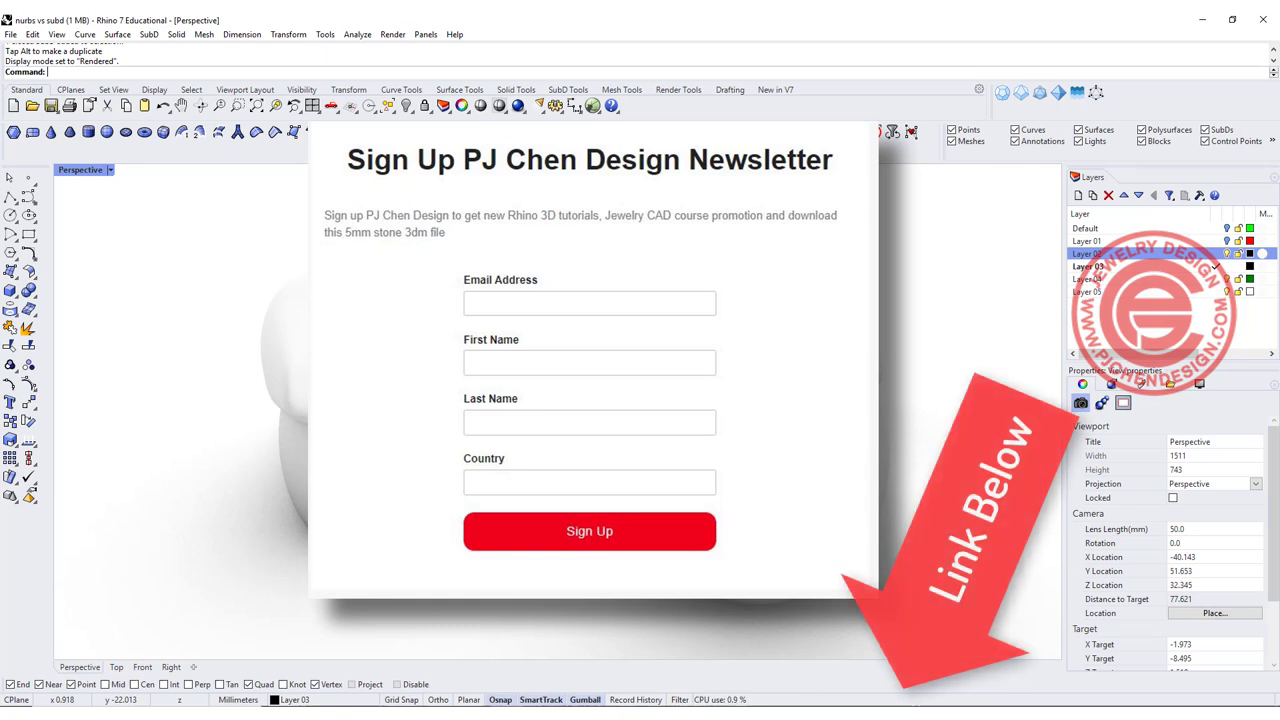
{"action": "right_click_drag", "start_coordinate": [577, 357], "coordinate": [591, 357]}
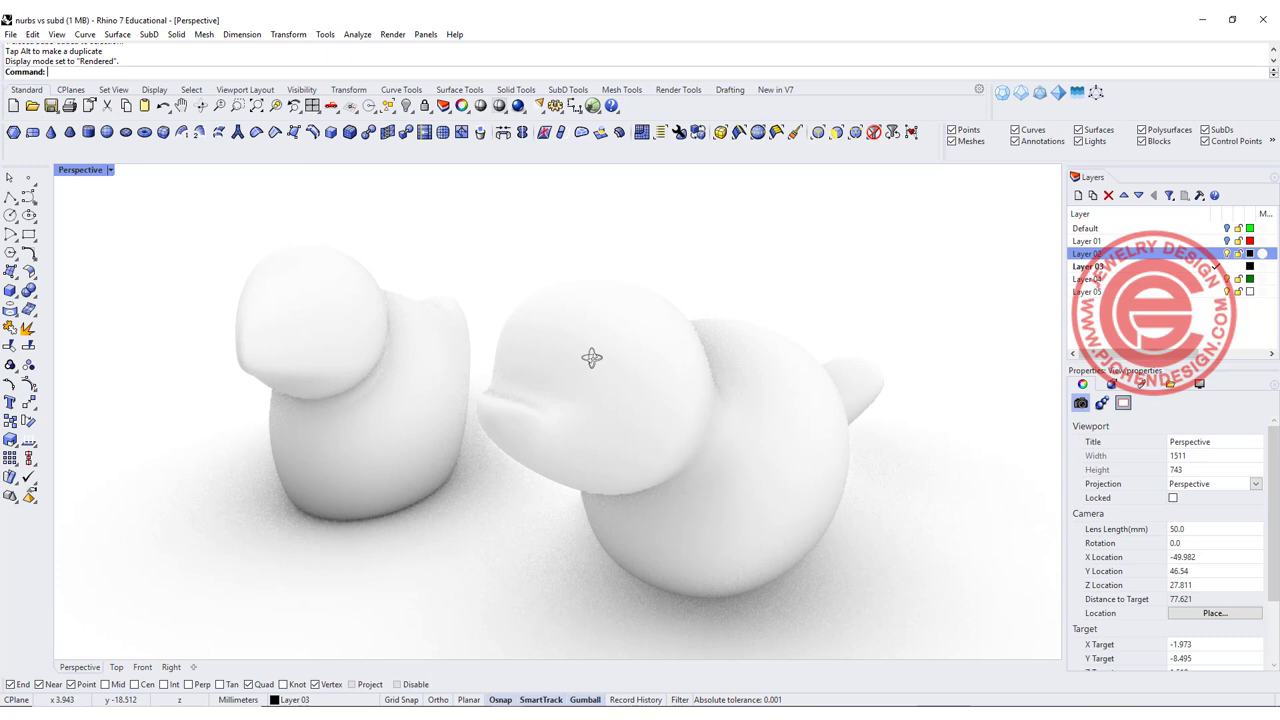